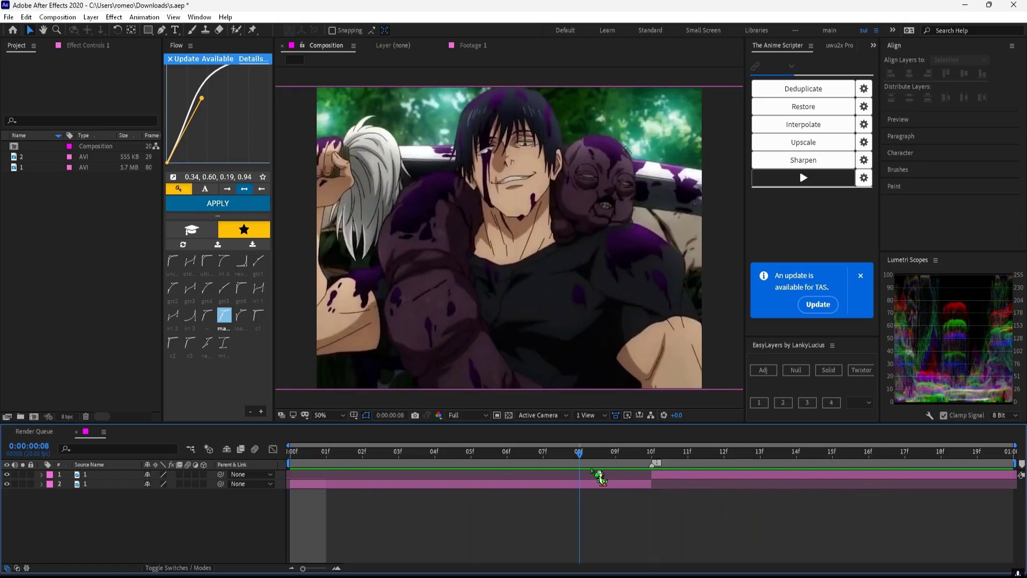
Pre-compose the first clip's layer, moving all attributes into the new composition and adjusting its duration to the layer's time span.
left_click(31, 158)
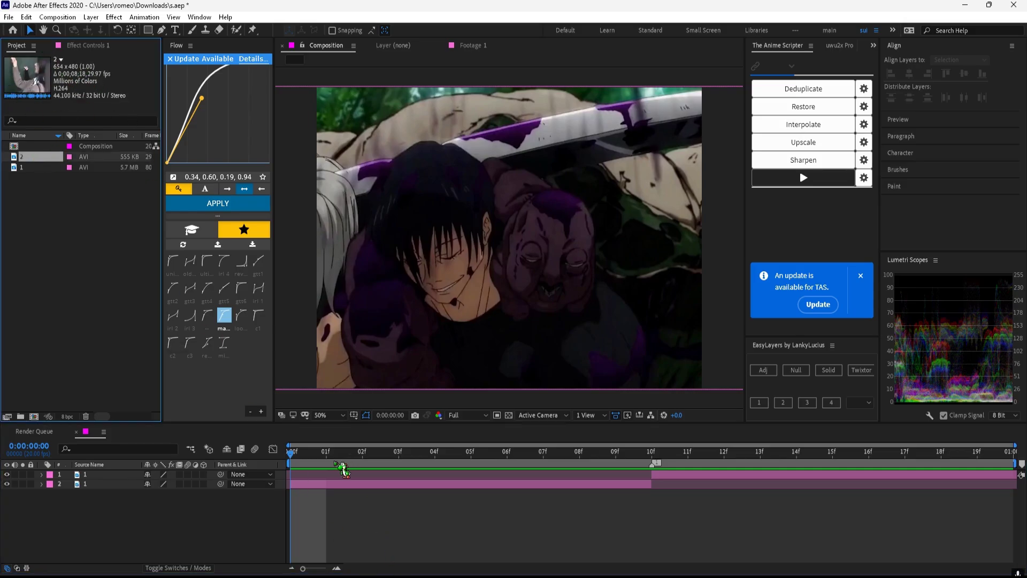
left_click_drag(331, 457, 291, 484)
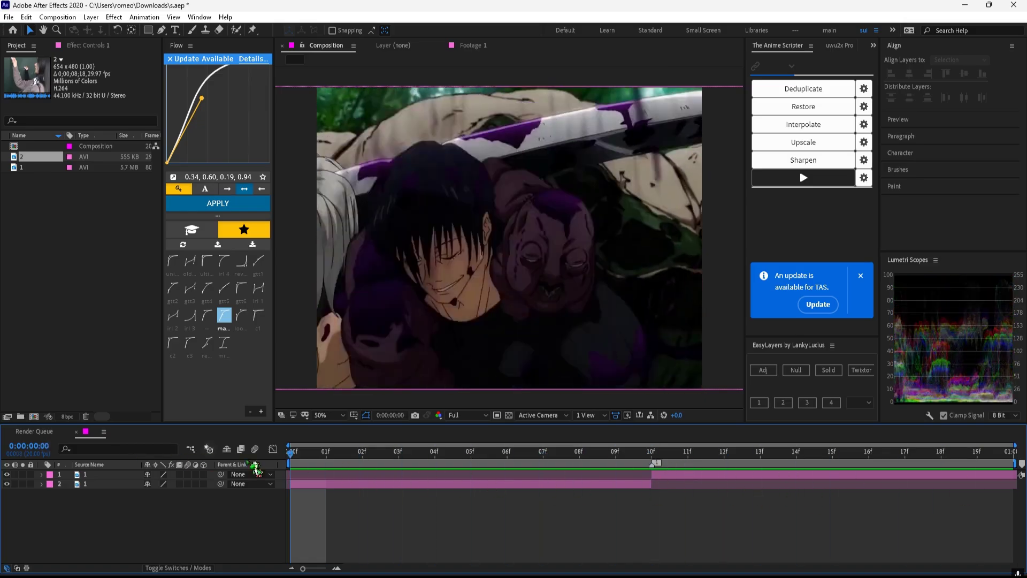
left_click(374, 486)
key("ctrl+shift+c")
left_click(503, 288)
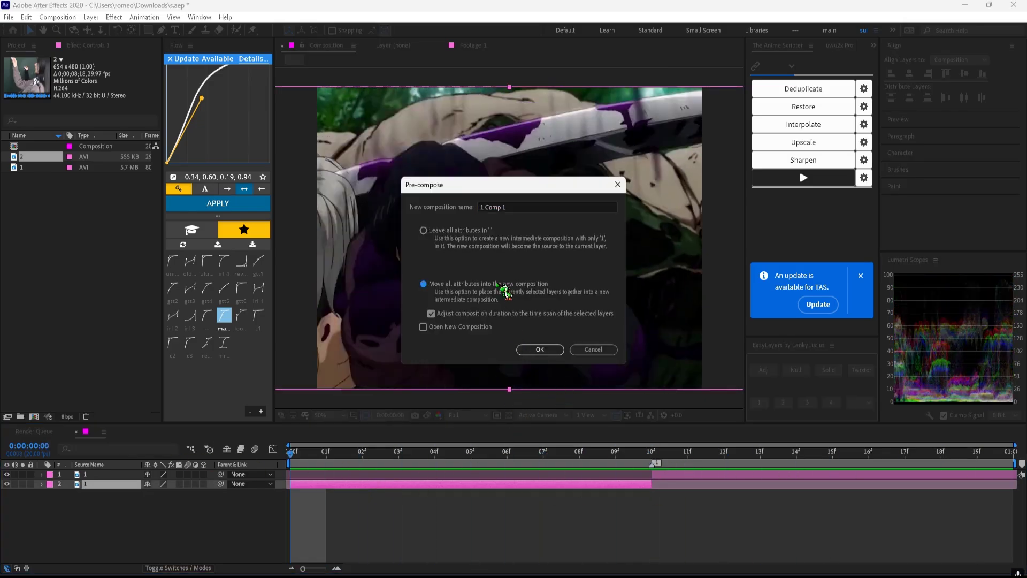
left_click(550, 349)
Enable time remapping on the first clip's pre-comp and apply the Twixtor Pro effect to it.
key("ctrl+alt+t")
key("ctrl+space")
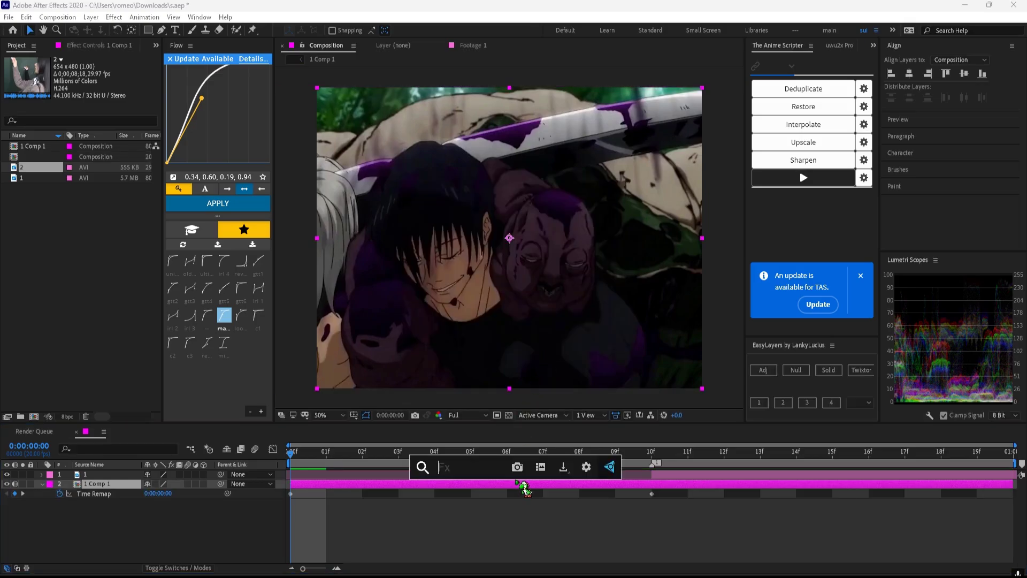
type("twixtor")
left_click(513, 481)
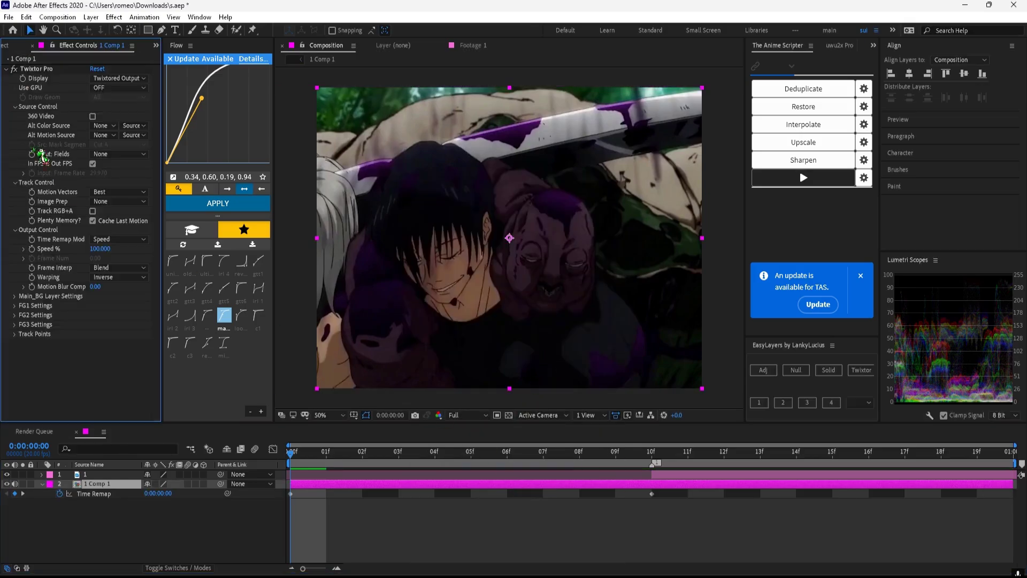
Set Twixtor's Time Remap Mode to Frame Number, Frame Interp to Motion Weighted Blend and Main_BG Sensitivity to 100.
left_click(118, 239)
left_click(120, 248)
left_click(119, 267)
left_click(123, 281)
left_click(16, 296)
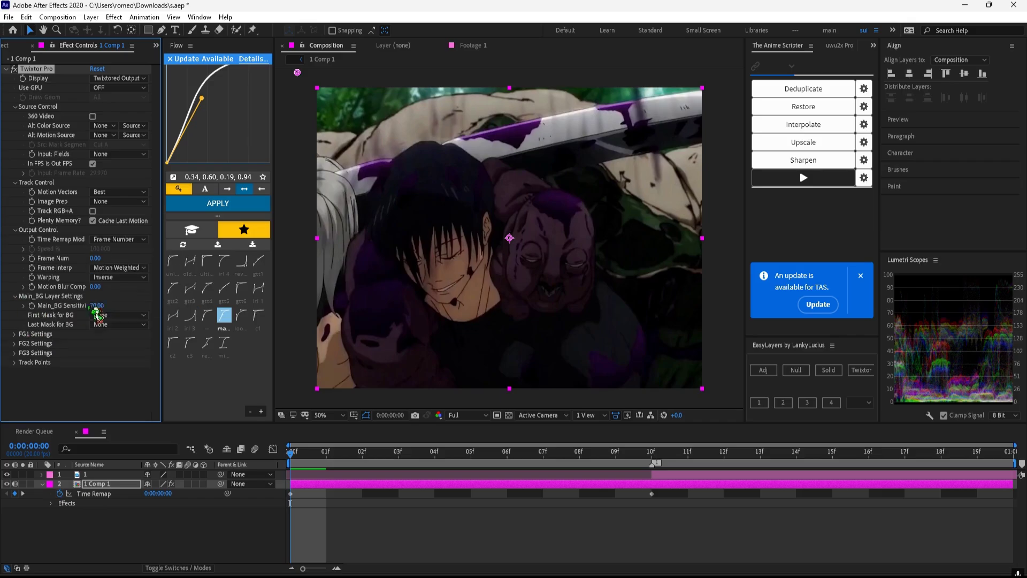
Keyframe Twixtor's Frame Num from 0 at frame 0 to 9 at frame 10, hiding the second clip's layer.
left_click(33, 259)
left_click(651, 453)
left_click(583, 474)
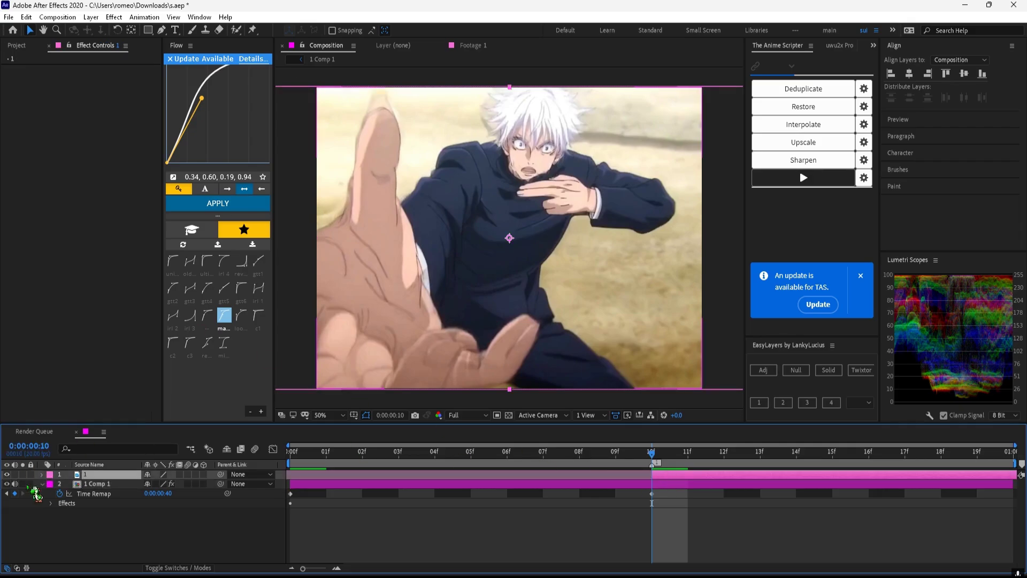
left_click(7, 474)
left_click(97, 484)
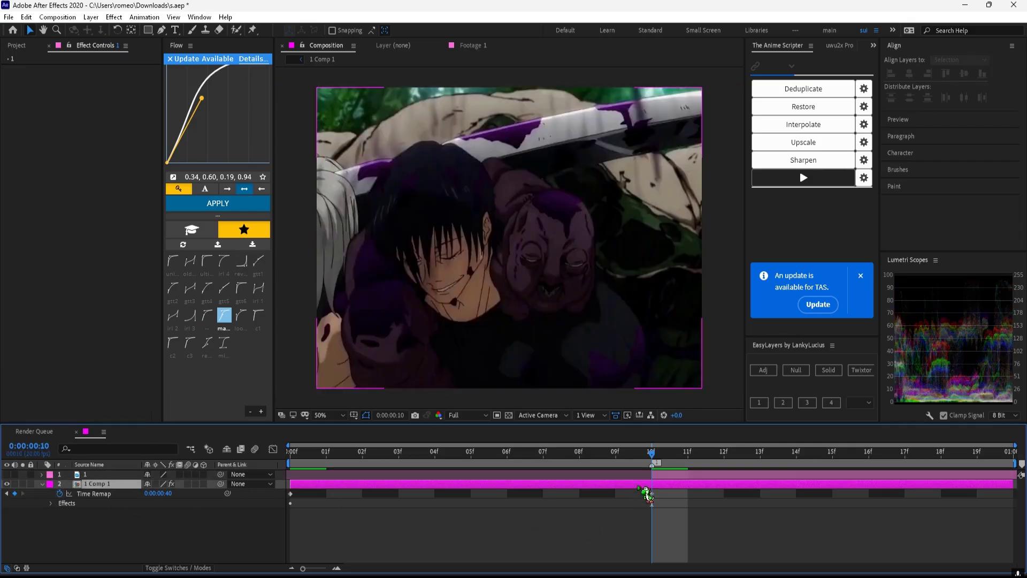
left_click_drag(94, 259, 98, 259)
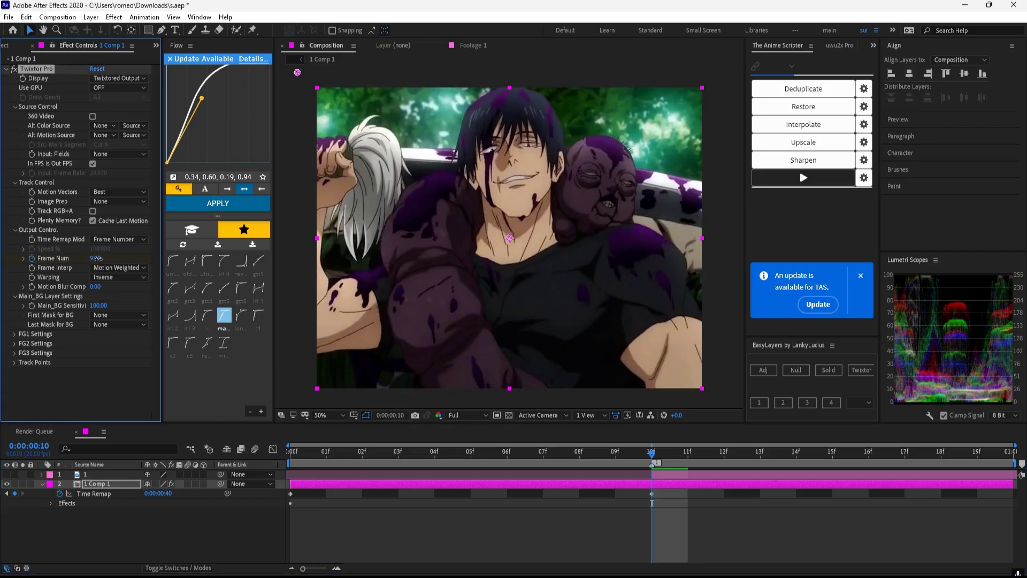
Reveal the first pre-comp's Twixtor properties and Easy Ease its two Frame Num keyframes.
key("u")
key("u")
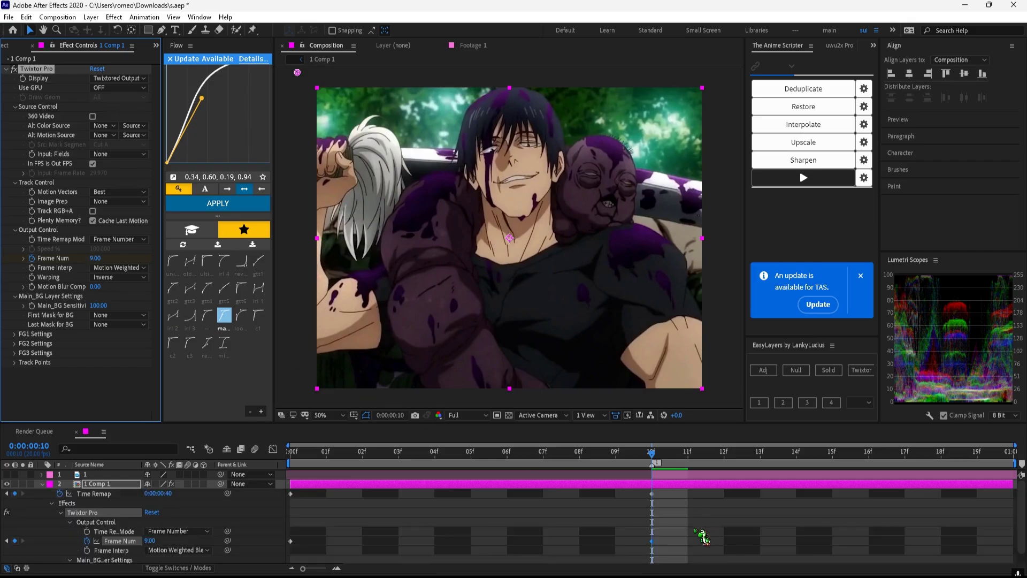
left_click_drag(691, 527, 280, 556)
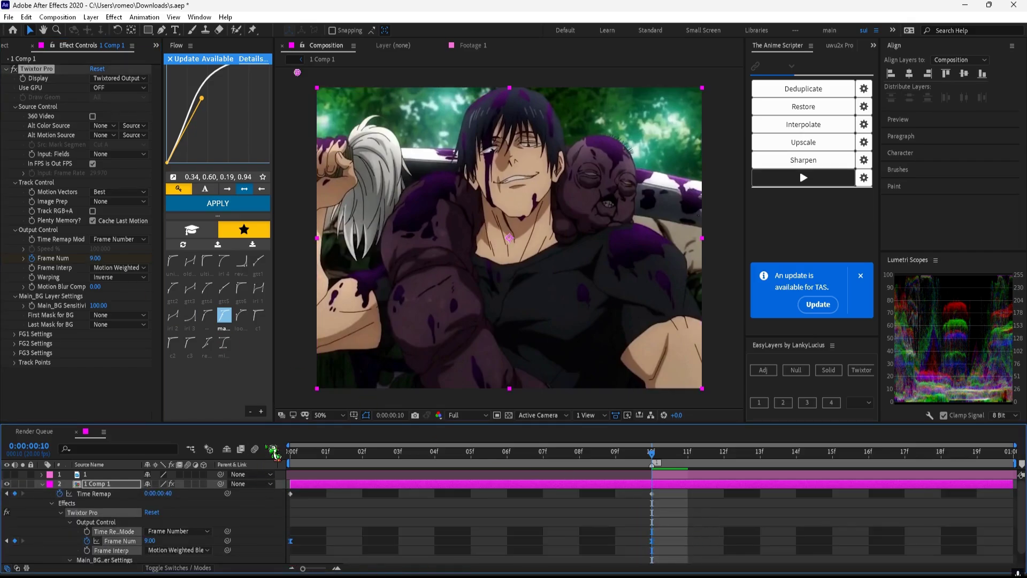
left_click(272, 449)
left_click(273, 449)
Reshape the first pre-comp's Frame Num value graph into a steep start with a long, flat ease-out.
left_click(545, 541)
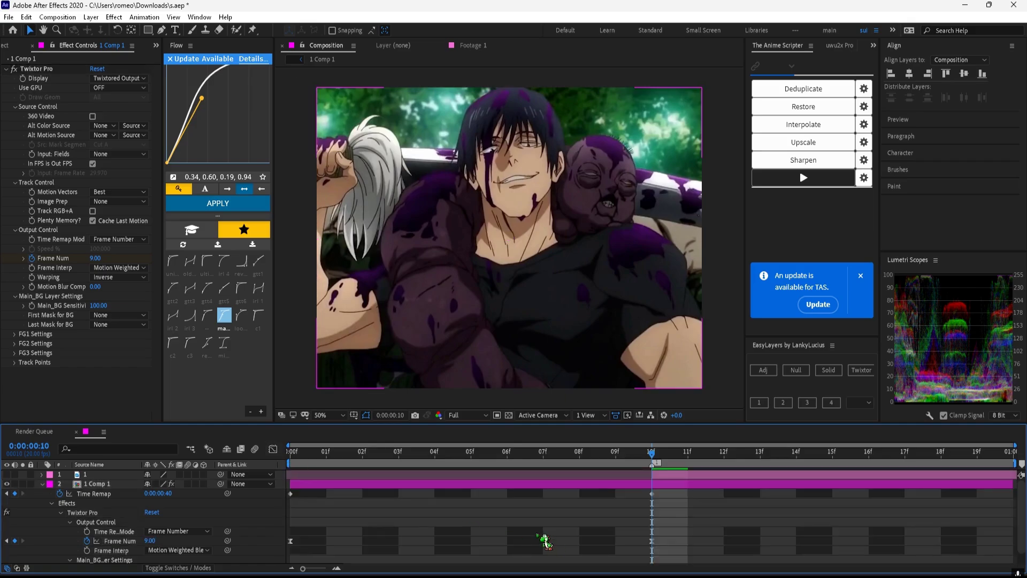
key("u")
left_click(443, 484)
key("u")
left_click_drag(664, 512, 278, 525)
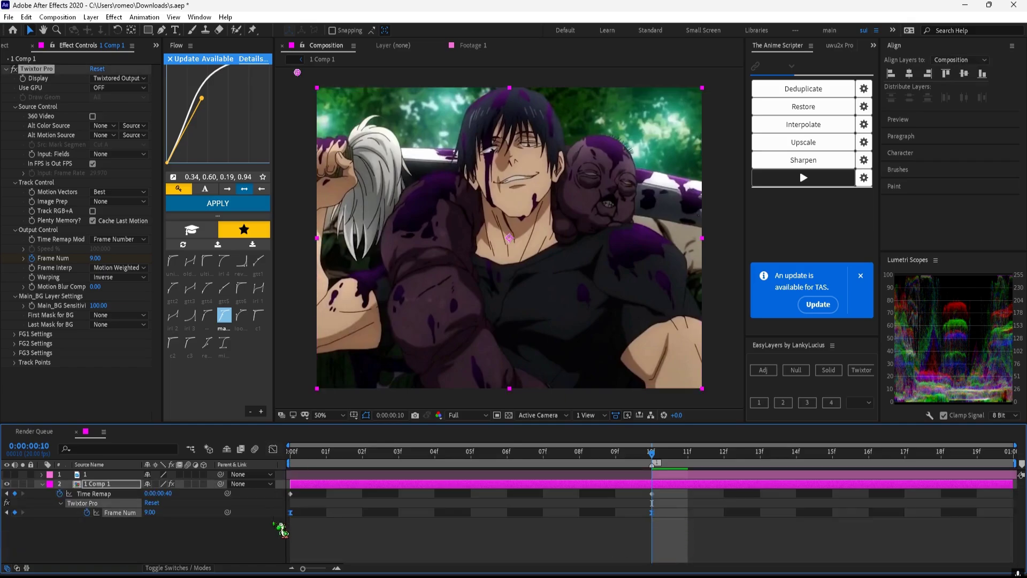
left_click(273, 449)
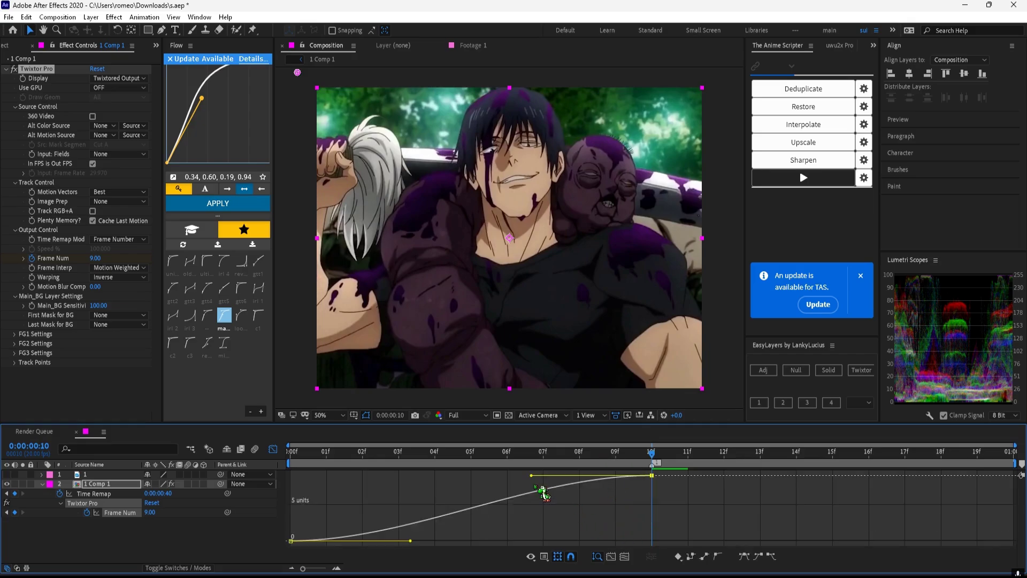
left_click_drag(539, 490, 345, 477)
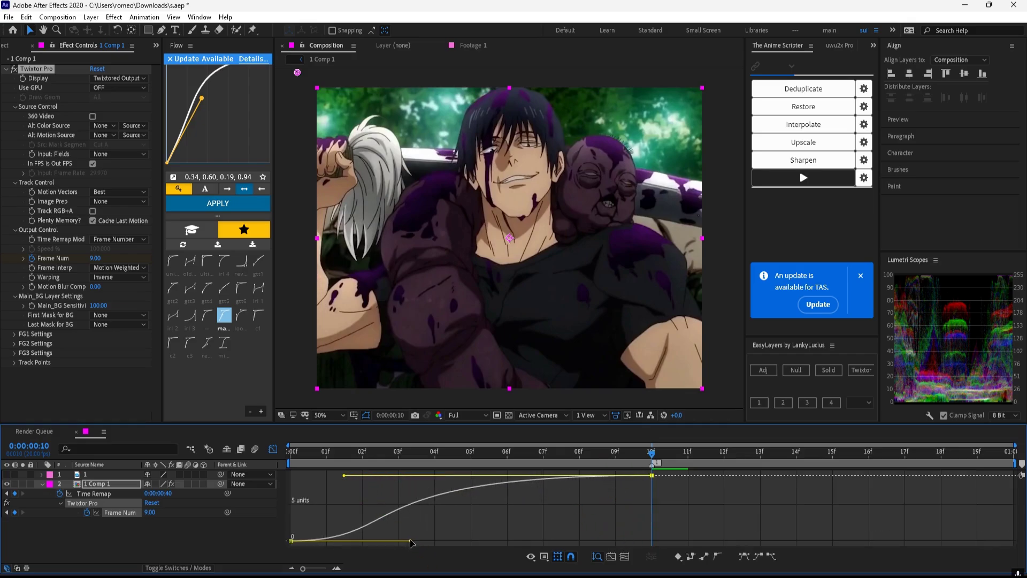
left_click_drag(412, 543, 343, 479)
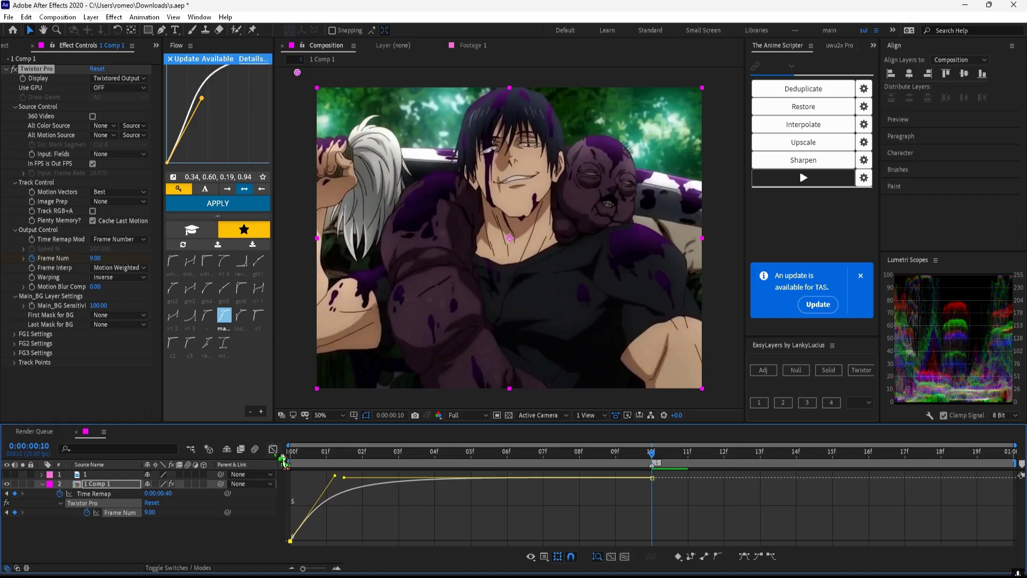
key("shift+F3")
Split the first pre-comp at frame 10 and delete the part after it.
left_click(672, 492)
left_click(673, 484)
key("ctrl+shift+d")
key("Delete")
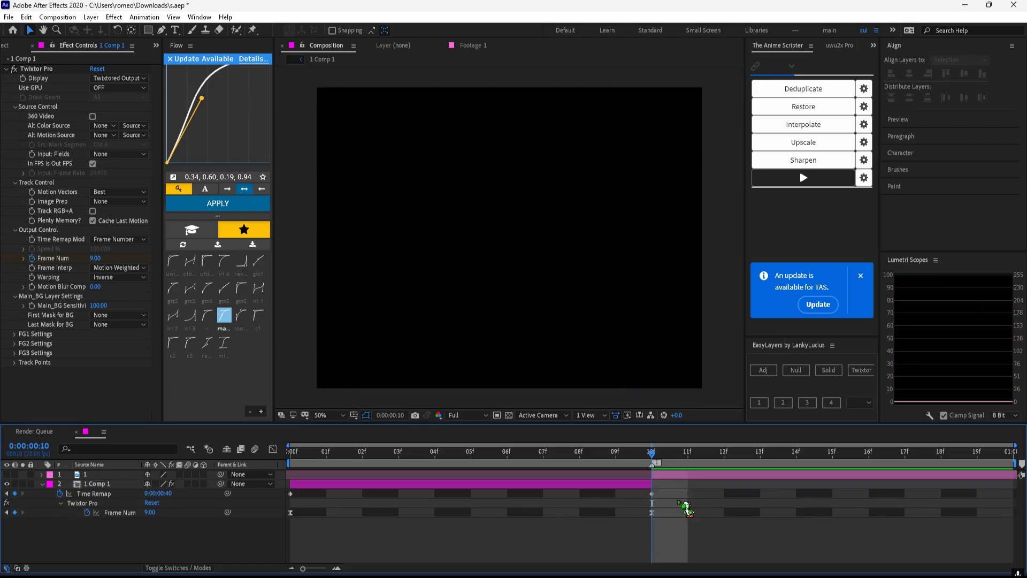
Pre-compose the second clip's layer that starts at frame 10.
left_click(673, 475)
key("ctrl+shift+c")
left_click(540, 350)
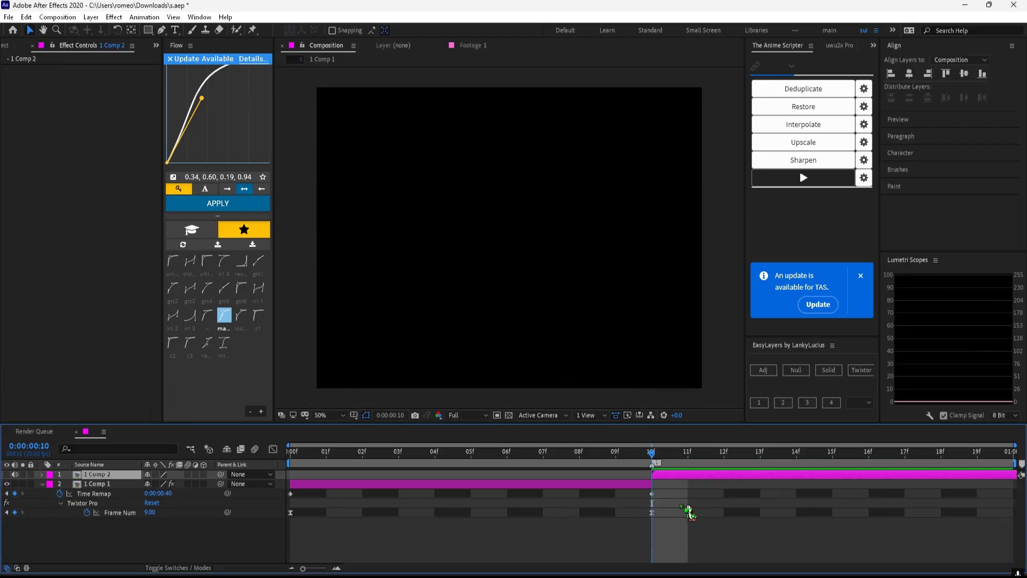
Enable time remapping on the second clip's pre-comp and apply Twixtor Pro to it.
key("ctrl+alt+t")
key("ctrl+space")
type("twixtor")
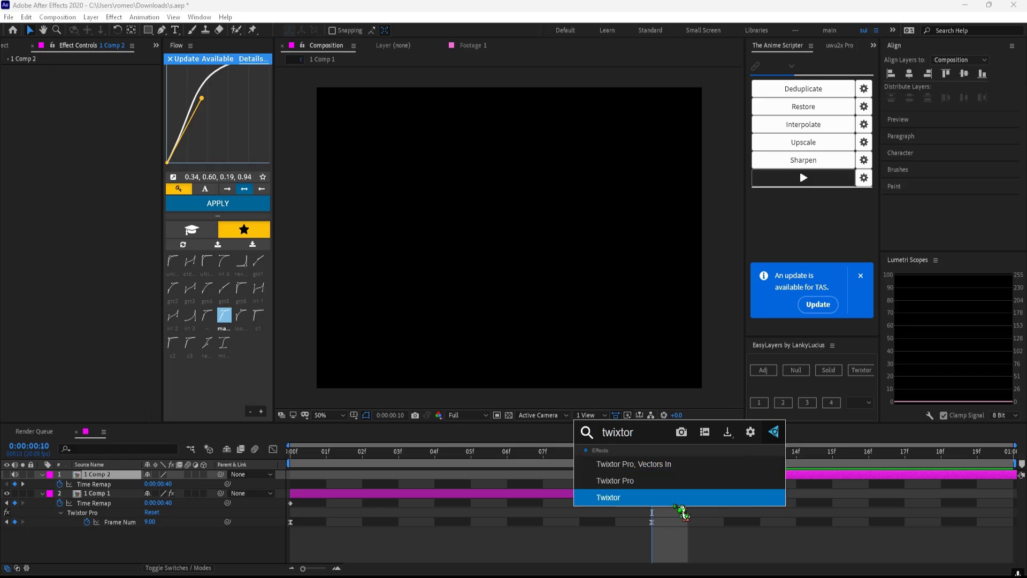
left_click(677, 481)
Set the second pre-comp's Twixtor to Frame Number mode, Motion Weighted Blend interpolation and a Main_BG Sensitivity of 100.
left_click(127, 241)
left_click(131, 264)
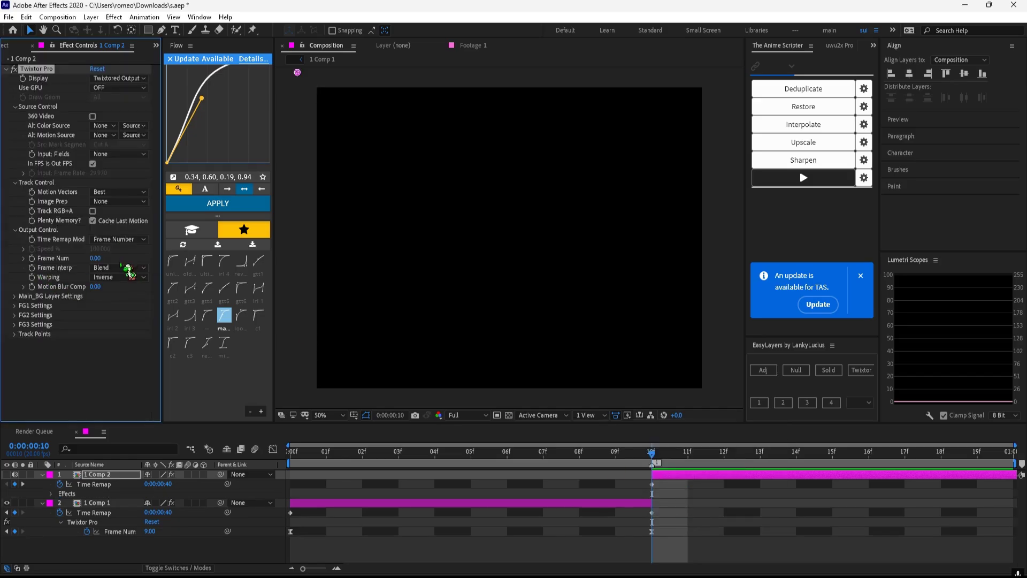
left_click(123, 268)
left_click(133, 305)
left_click(16, 297)
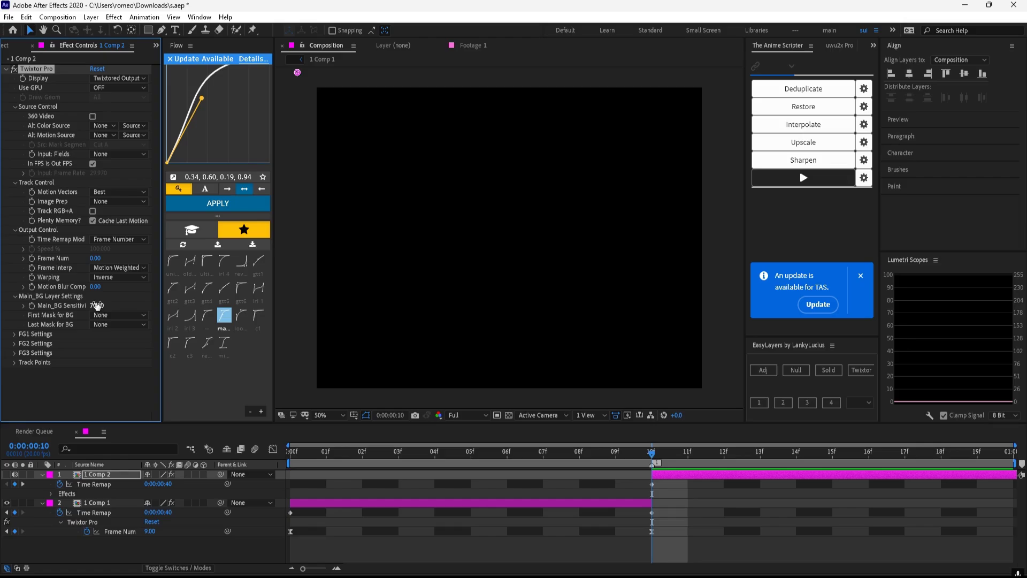
Show the second pre-comp and keyframe its Frame Num from 0 at frame 10 to 5 at frame 19.
left_click(32, 258)
left_click(1012, 459)
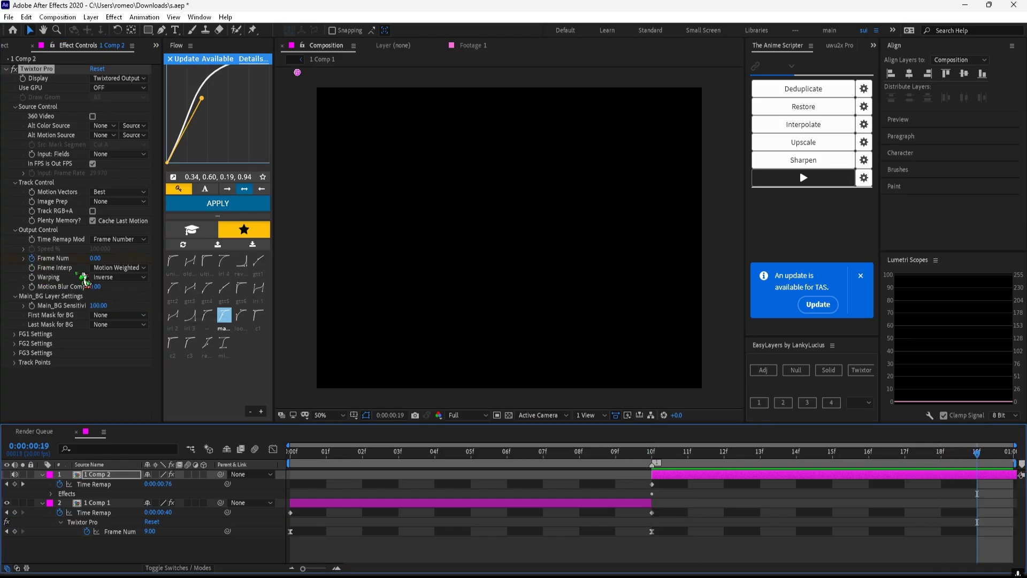
left_click(7, 475)
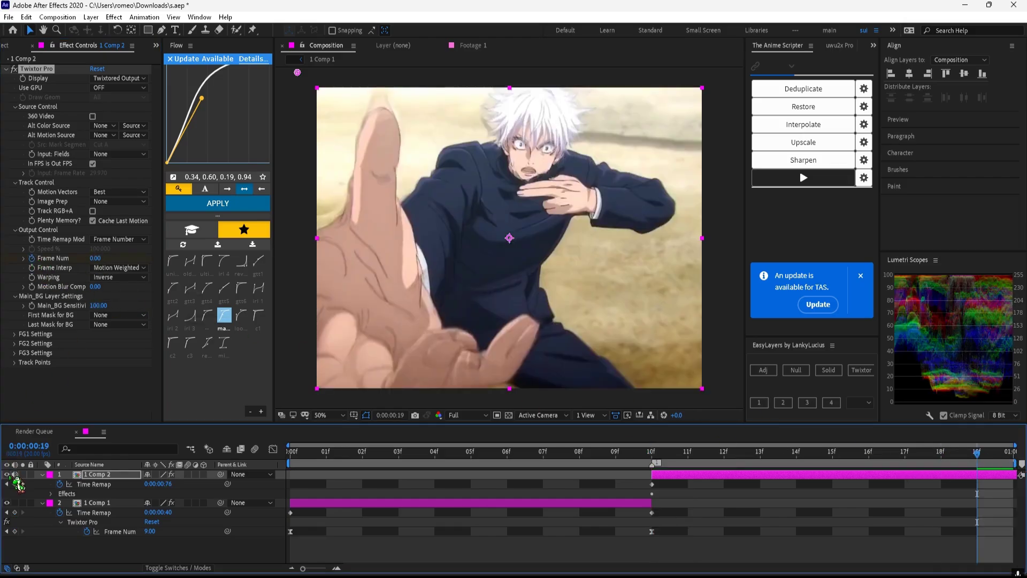
left_click_drag(93, 259, 93, 259)
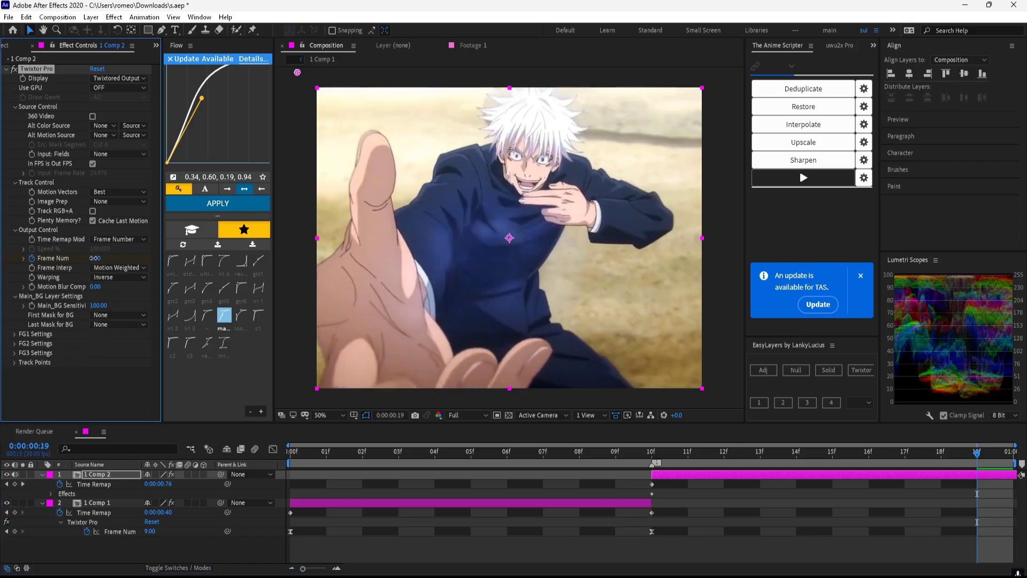
Reveal the second pre-comp's Frame Num keyframes, Easy Ease them and apply the c2 curve preset from Flow.
key("u")
key("u")
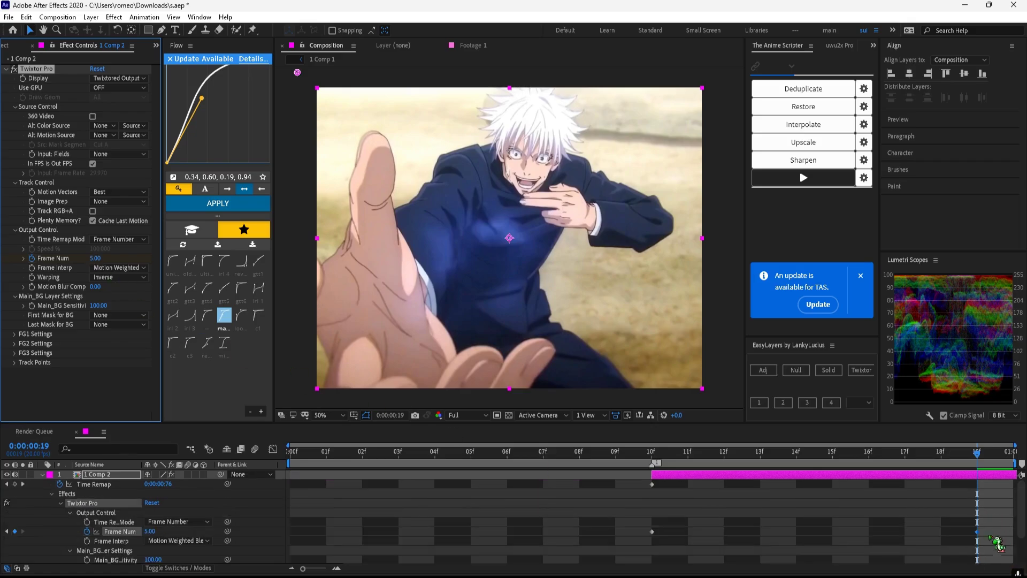
left_click_drag(991, 529, 619, 545)
left_click(172, 343)
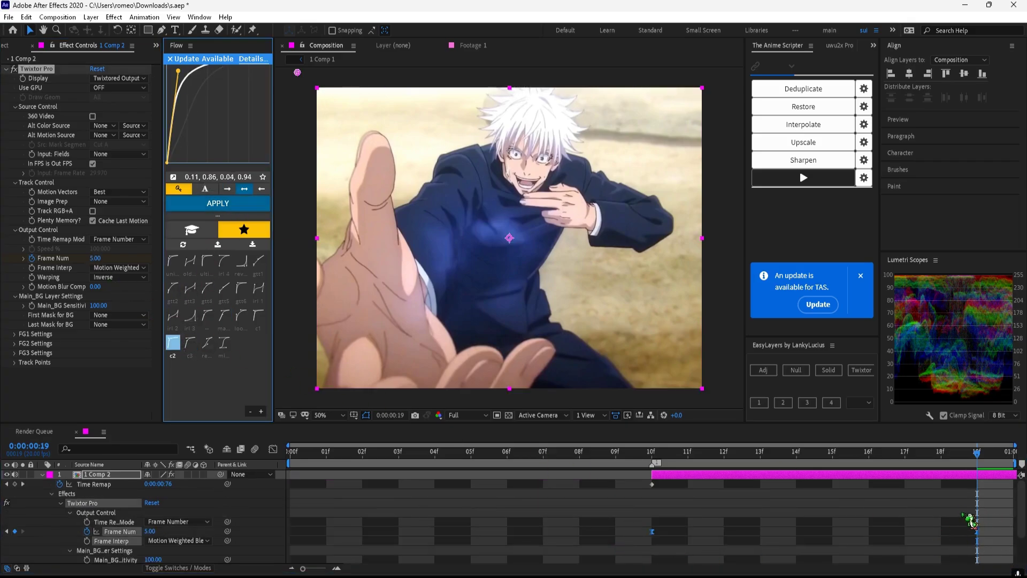
Trim the second pre-comp to the composition's end and move its last Frame Num keyframe there.
key("ctrl+shift+d")
key("ctrl+z")
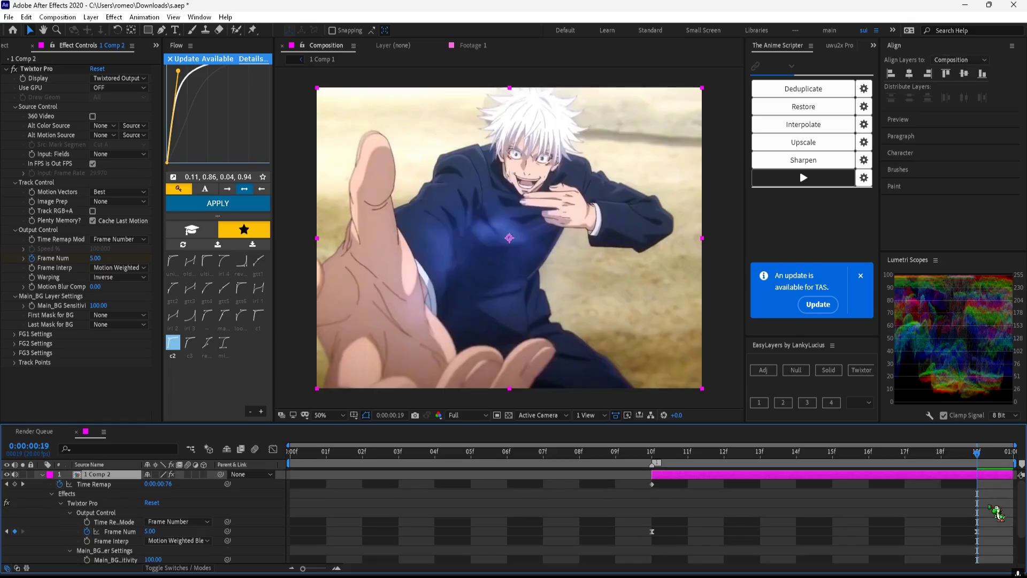
left_click(977, 532)
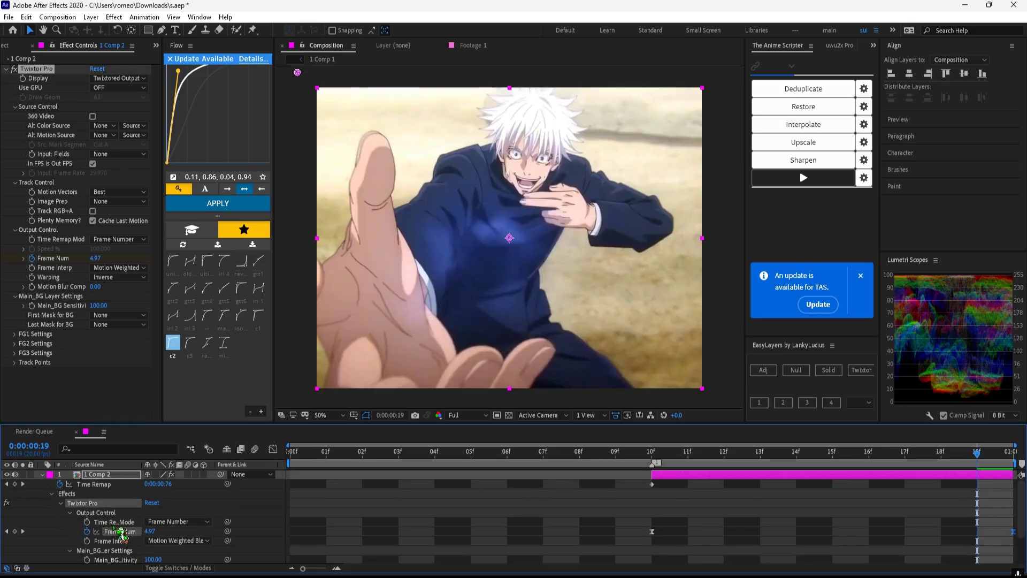
Reapply the Flow c2 curve preset to the second pre-comp's Frame Num keyframes and save the project.
left_click(212, 206)
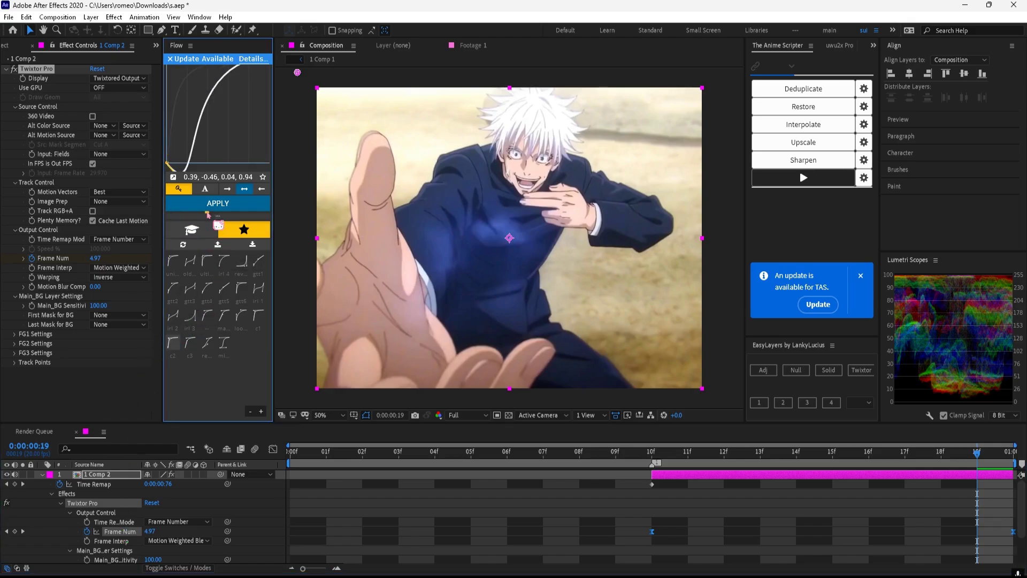
left_click(173, 345)
left_click(541, 535)
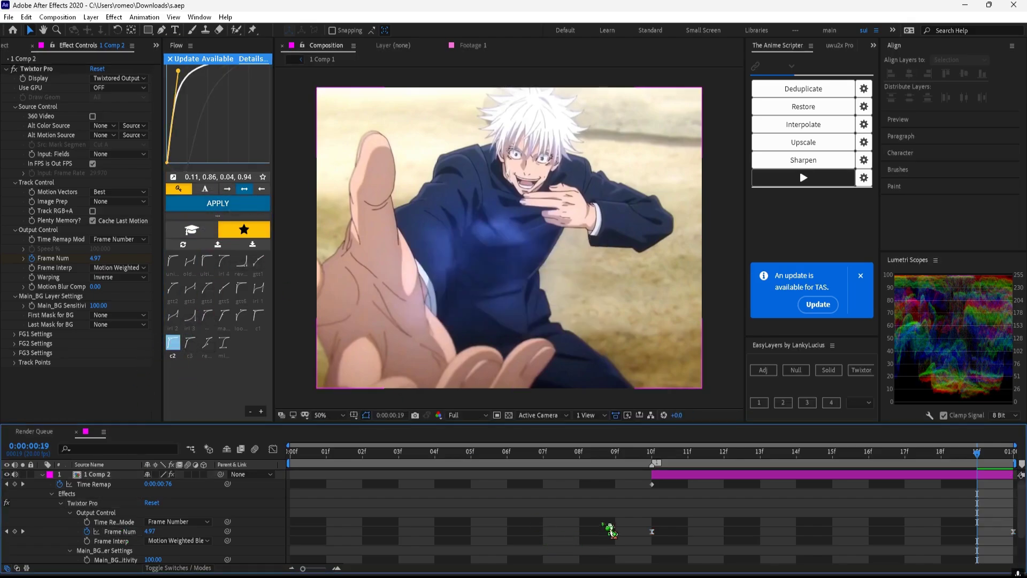
key("ctrl+s")
Collapse the layer properties and preview the composition from its first frame.
key("u")
left_click(295, 453)
key("space")
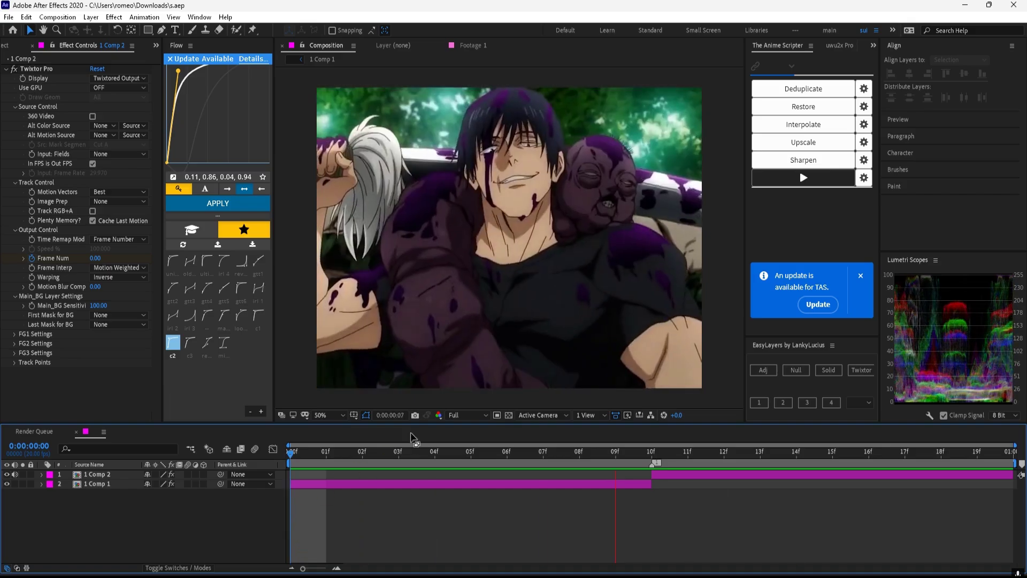
Add an adjustment layer over the first pre-comp with EasyLayers, using the N option for its length.
left_click(344, 484)
key("ctrl+0")
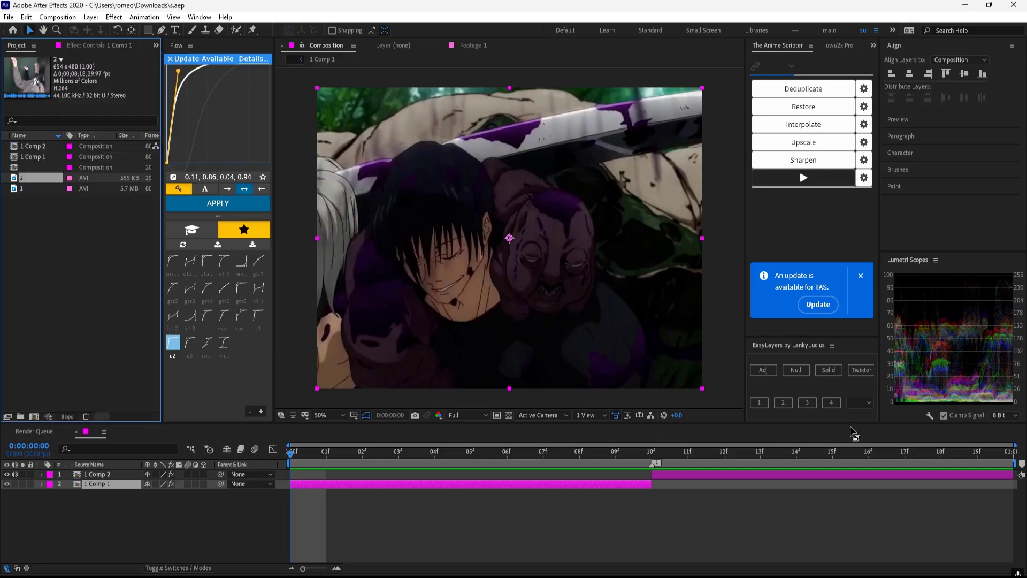
left_click(784, 402)
key("Return")
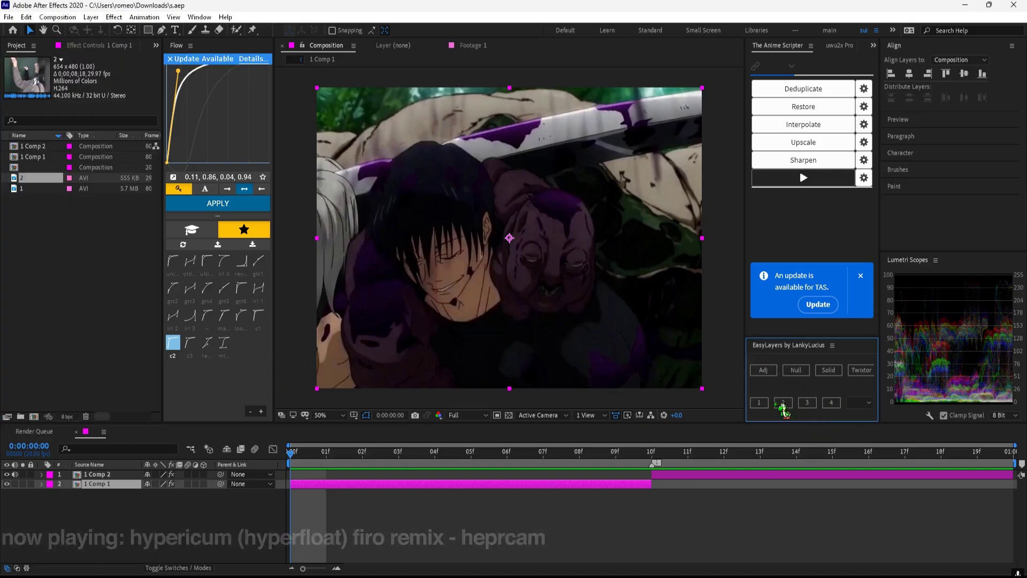
left_click(864, 403)
left_click(862, 437)
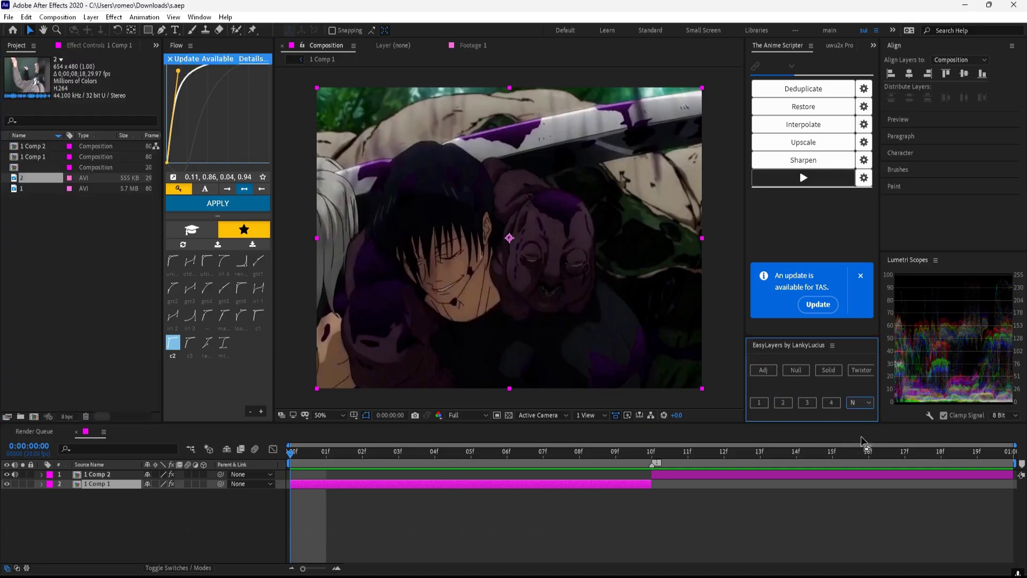
left_click(763, 369)
Dismiss the Anime Scripter update notice and return to the composition's first frame.
key("ctrl+space")
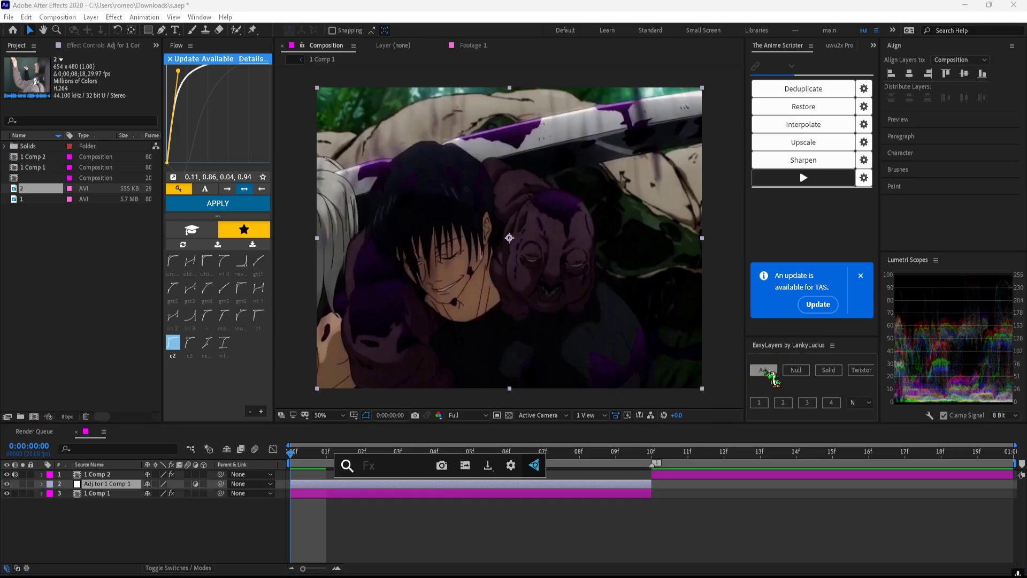
left_click(572, 546)
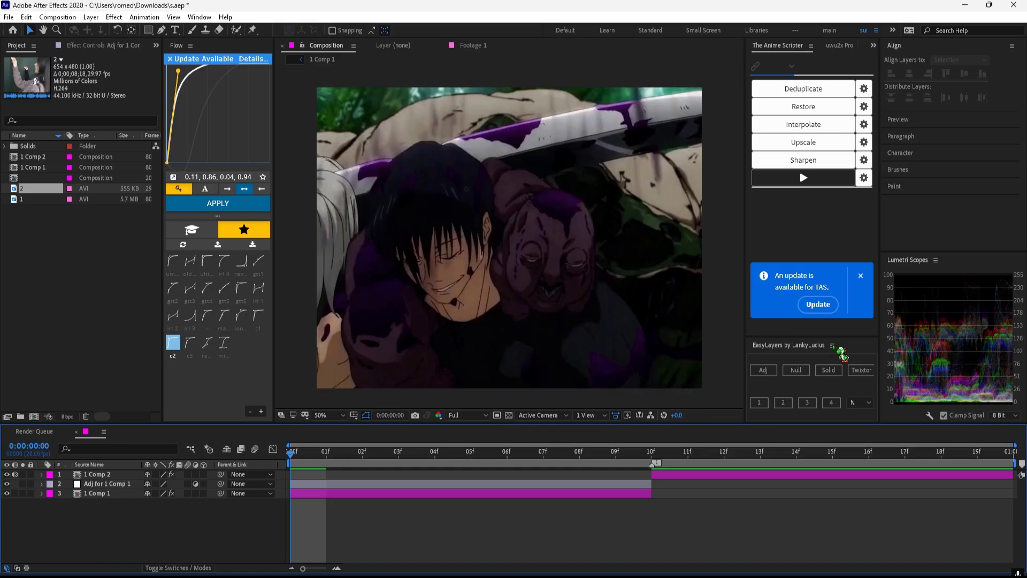
left_click(861, 275)
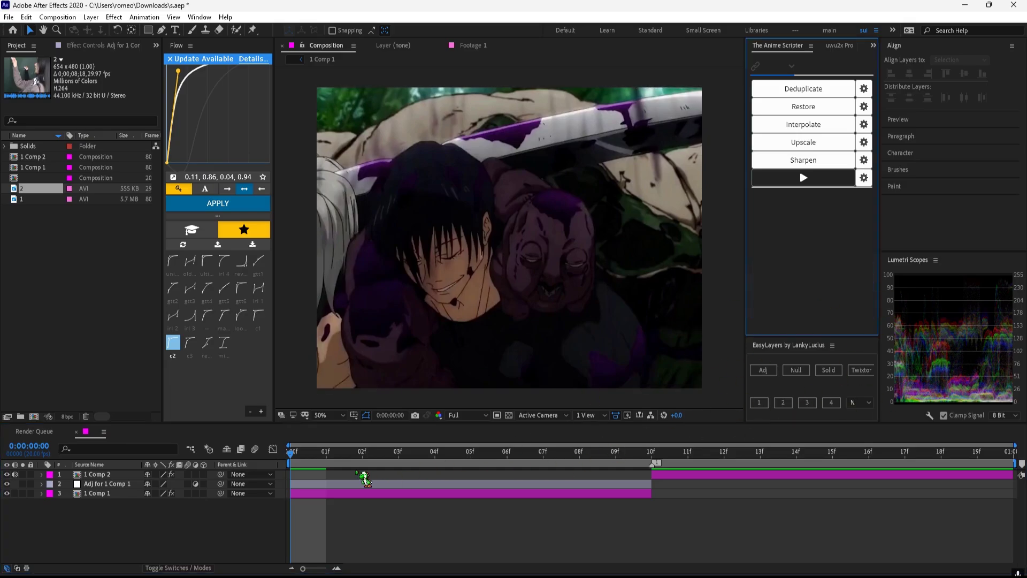
left_click(355, 462)
key("Home")
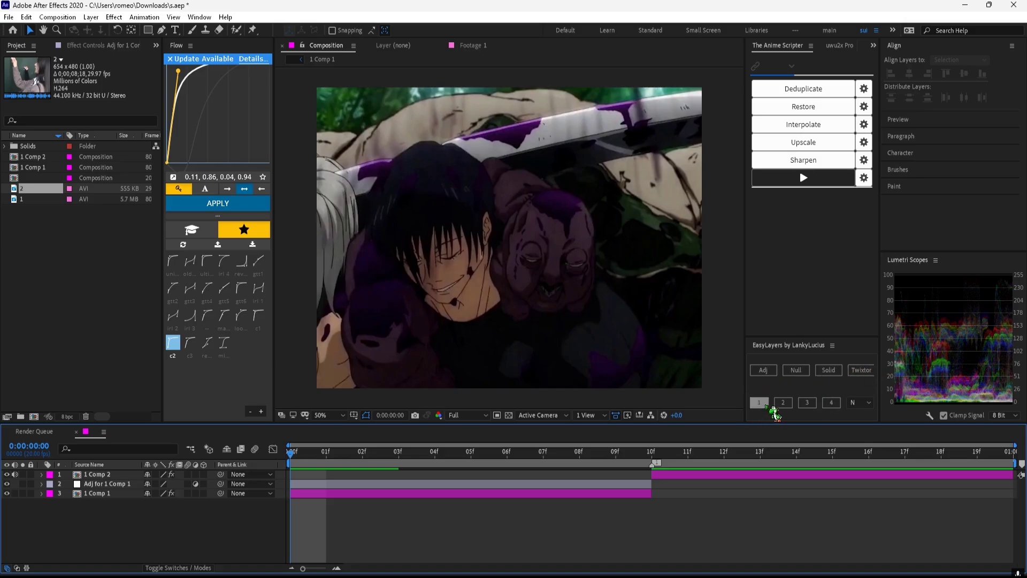
Apply the S_Shake effect to the adjustment layer over the first pre-comp.
left_click(587, 483)
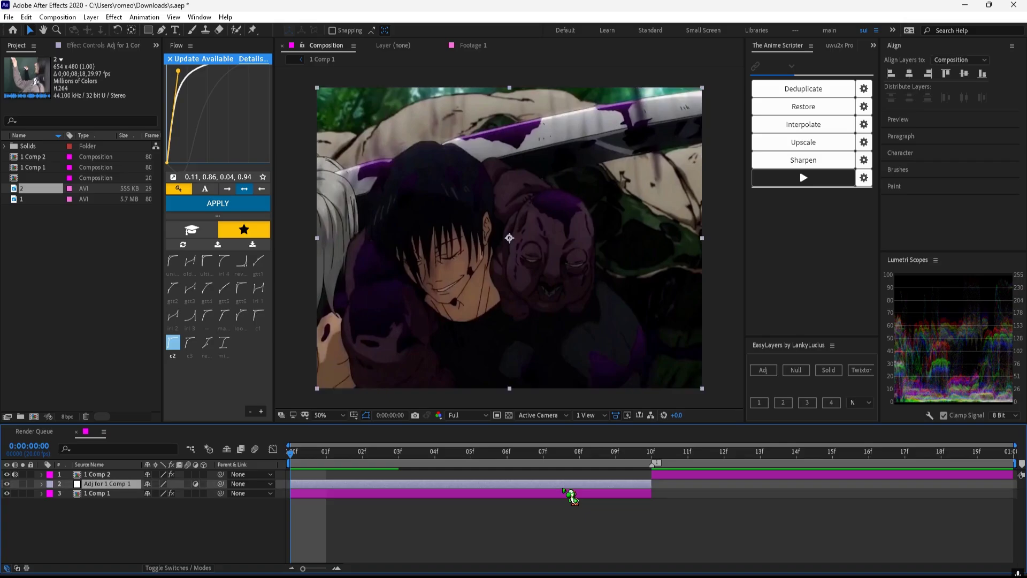
key("ctrl+space")
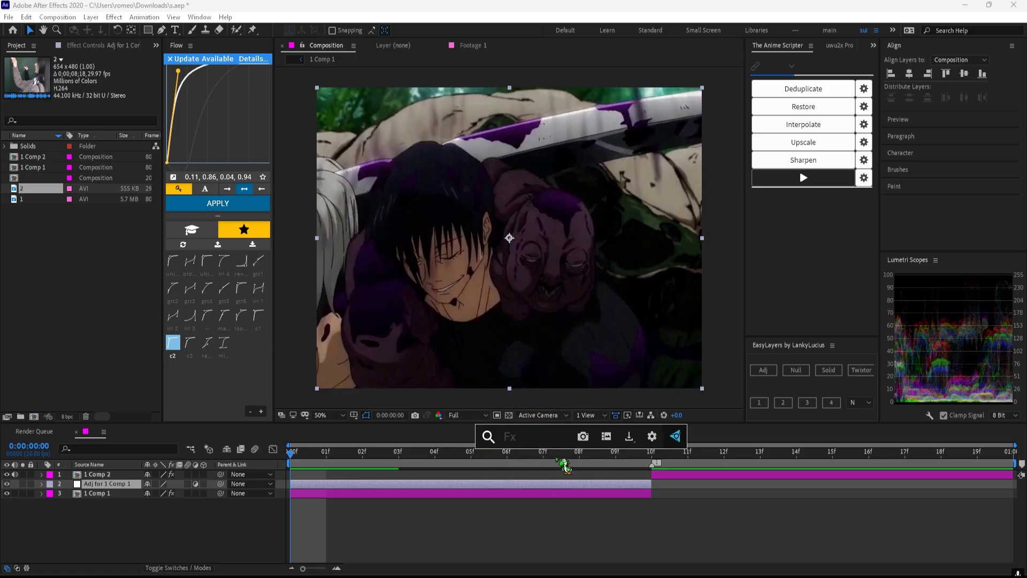
type("s_shake")
key("Return")
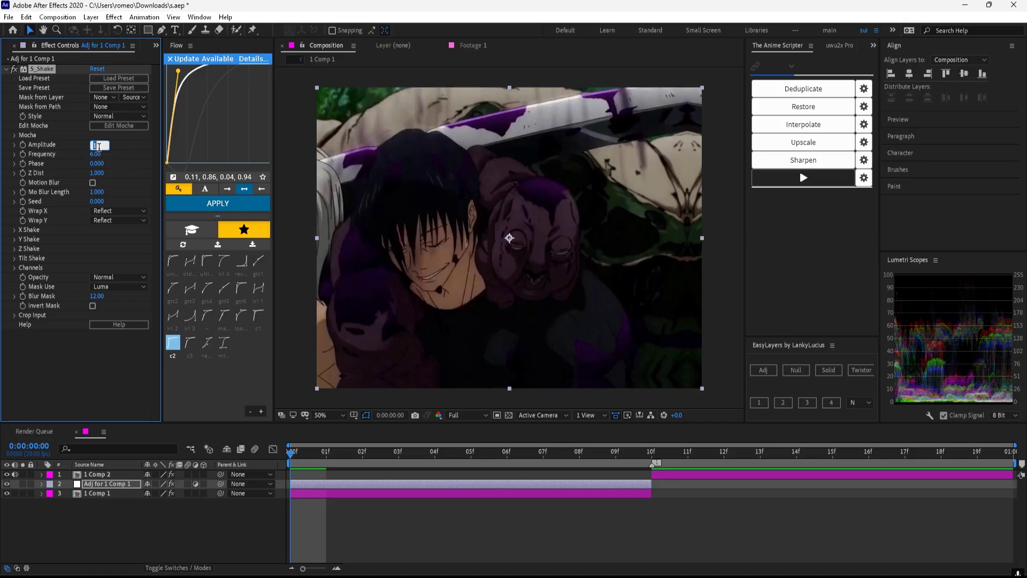
Set S_Shake's Amplitude to 2.4 and Frequency to 11, and enable Motion Blur with a Mo Blur Length of 0.21.
left_click(96, 154)
key("Return")
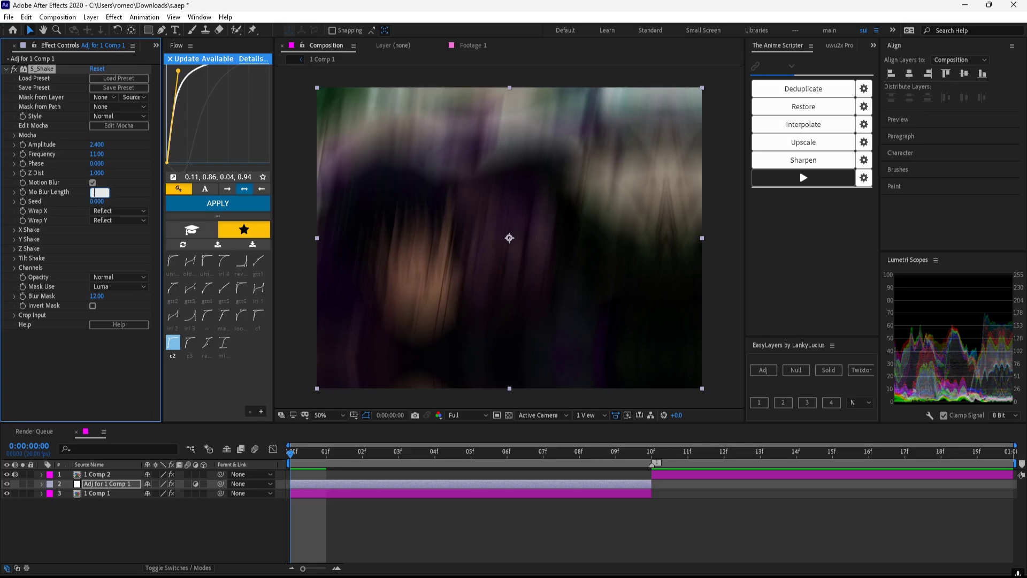
left_click(99, 192)
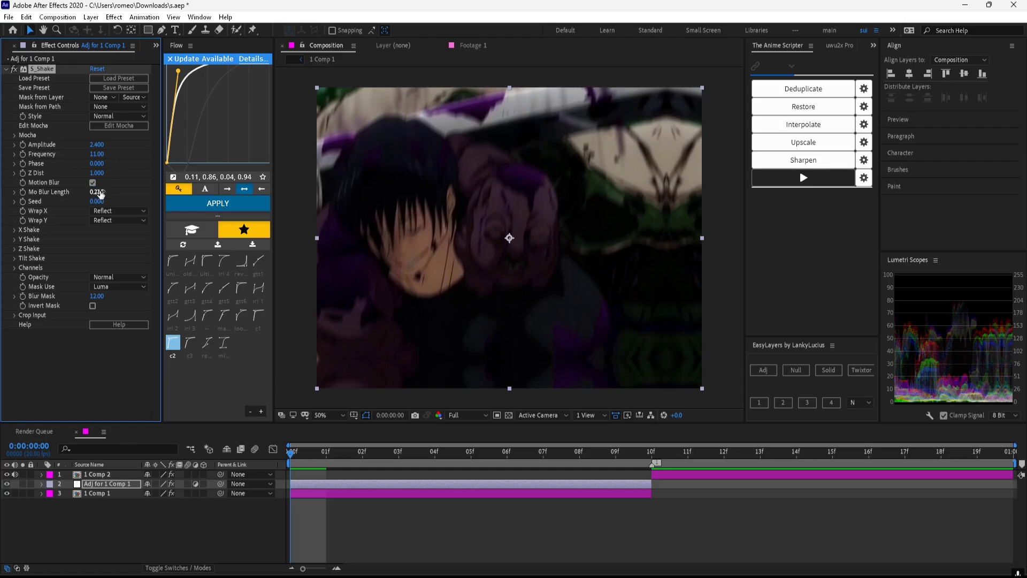
key("Return")
Check the clip with the adjustment layer temporarily hidden, and set S_Shake's X Rand Amp to 164.
left_click(16, 231)
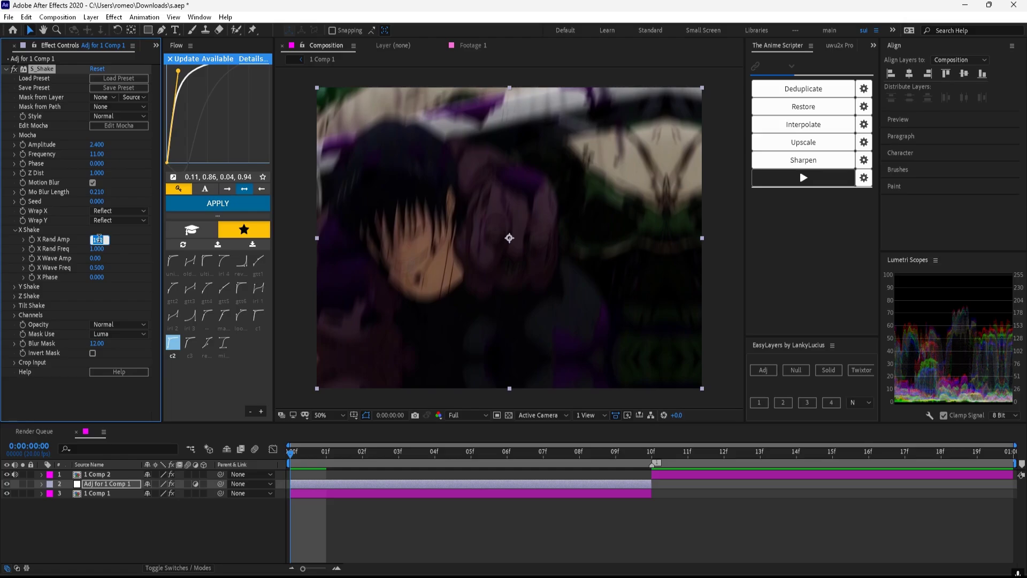
left_click(7, 484)
left_click_drag(317, 452, 290, 465)
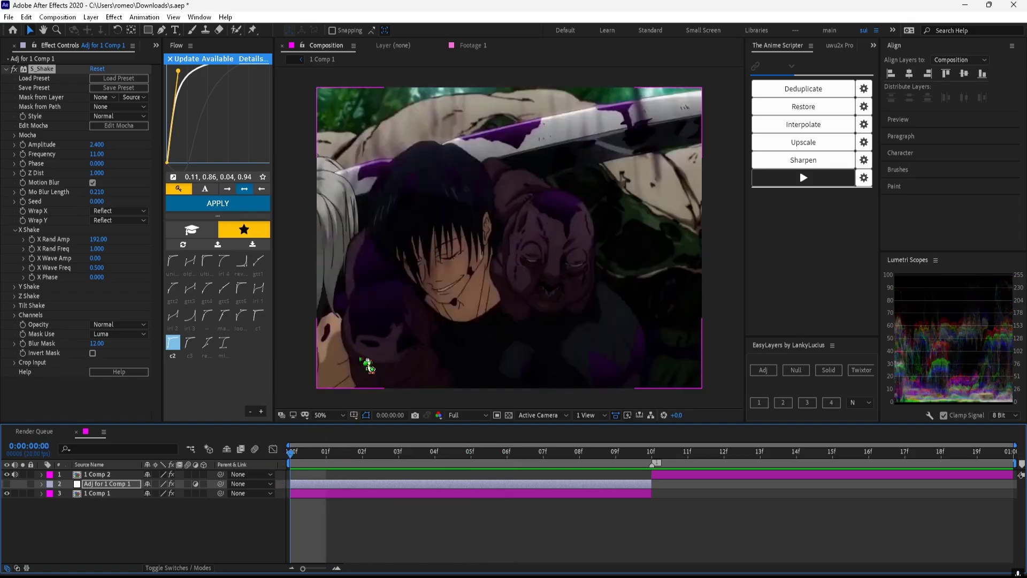
left_click_drag(305, 455, 230, 470)
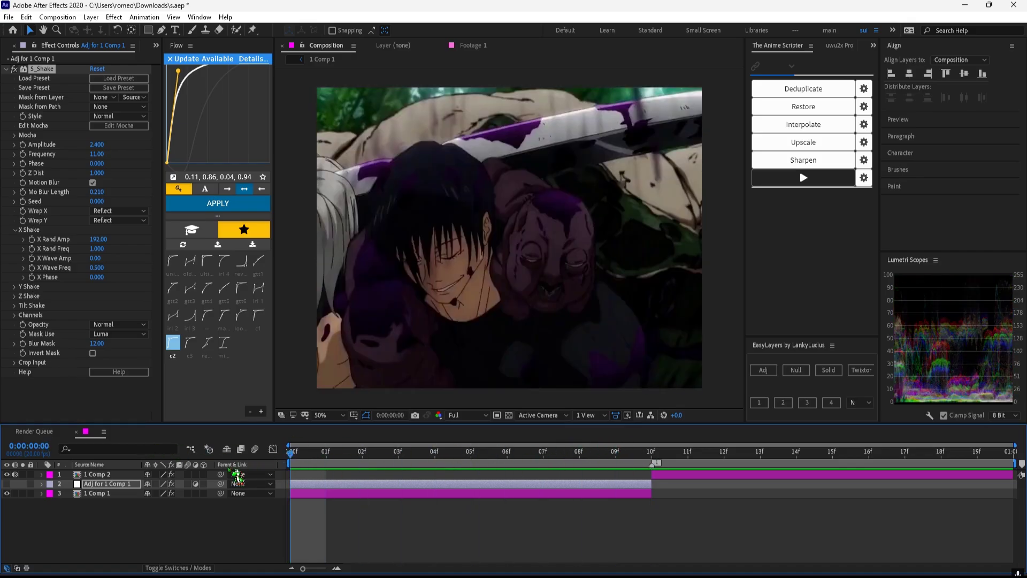
left_click(94, 239)
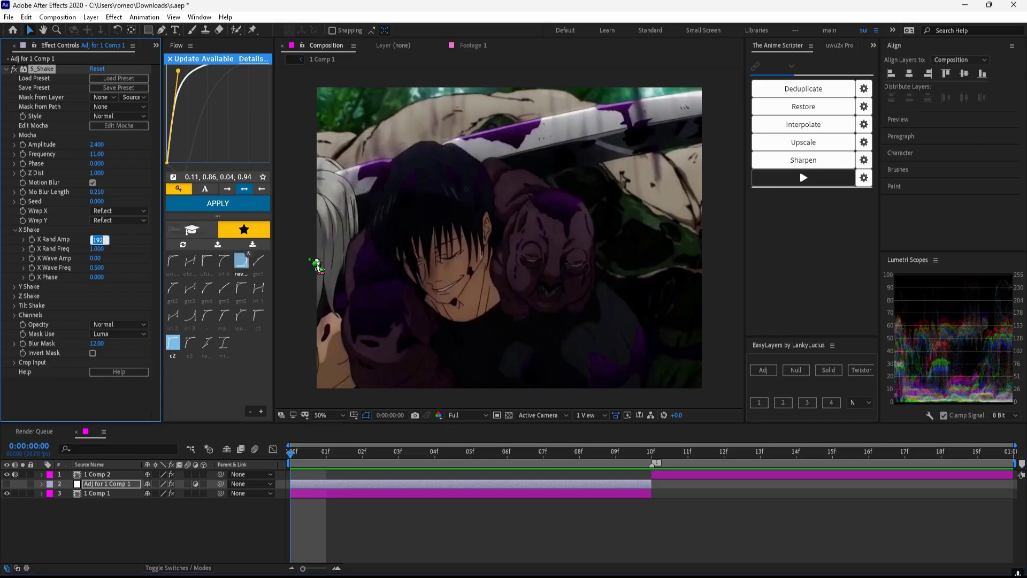
type("164")
key("Return")
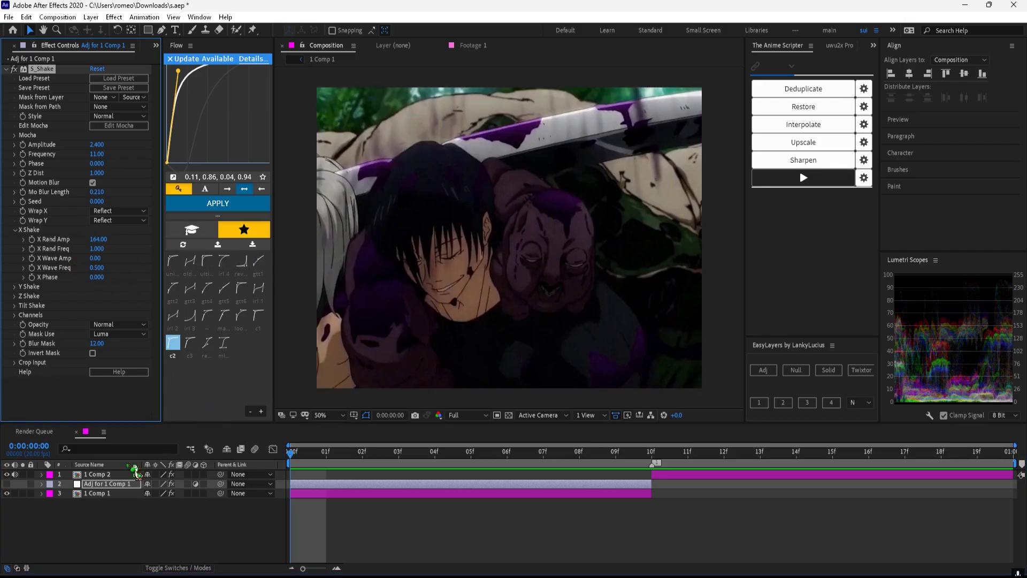
left_click(7, 483)
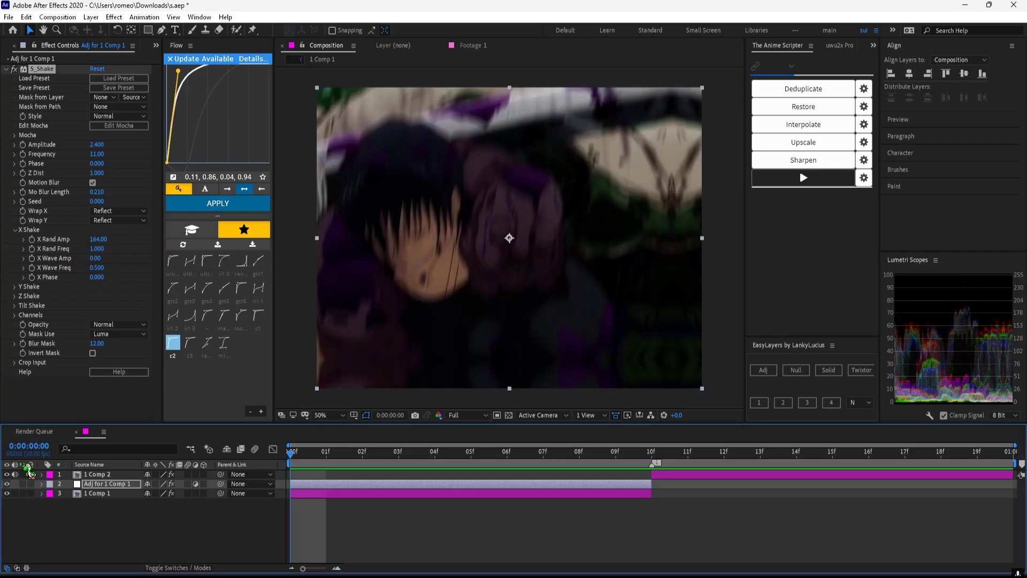
Set S_Shake's Y Rand Amp to 101, Z Rand Amp to 120 and Tilt Rand Amp to 3.1.
left_click(21, 287)
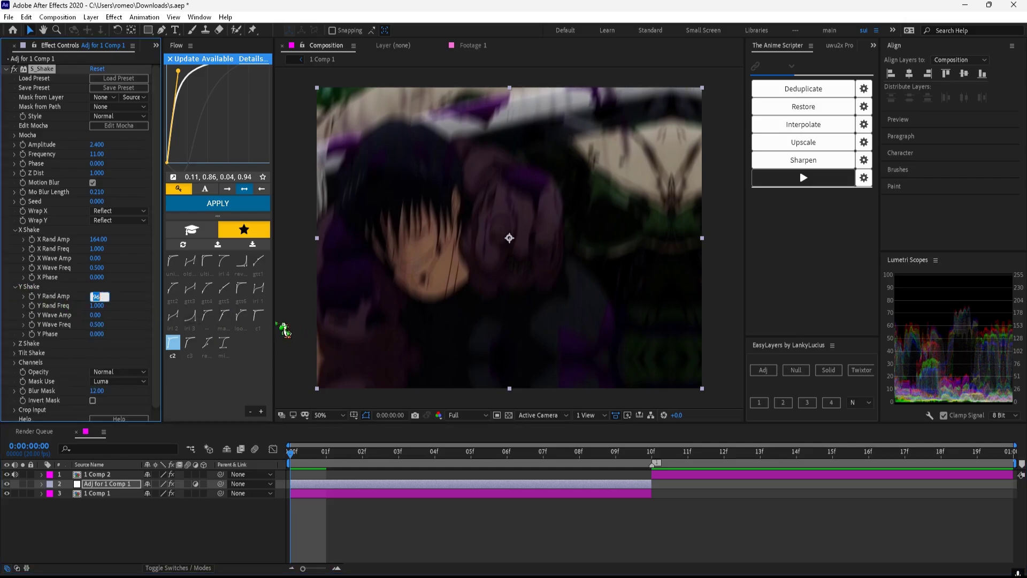
type("101")
key("Return")
left_click(14, 343)
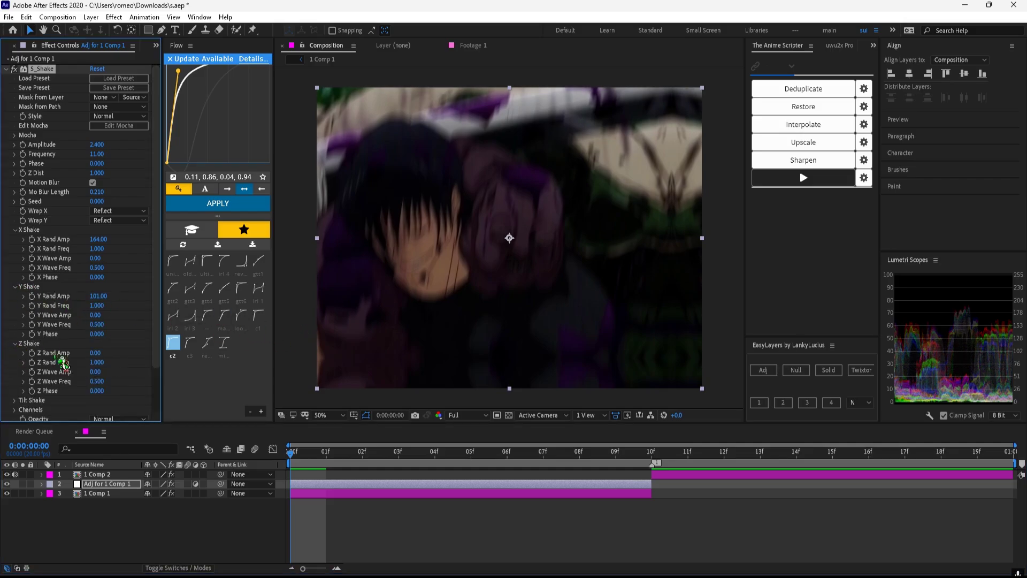
scroll(46, 379, "down", 3)
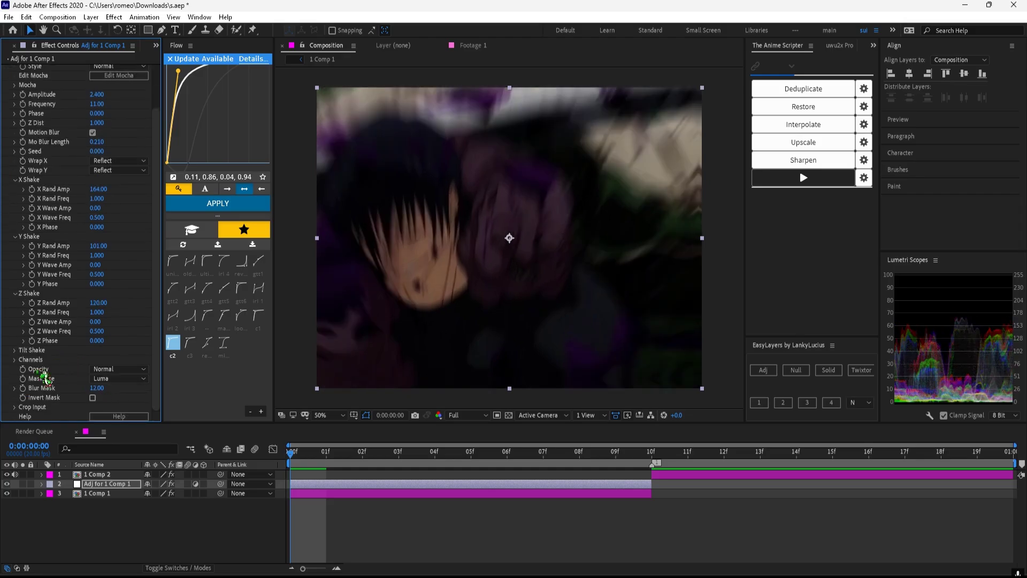
left_click(24, 351)
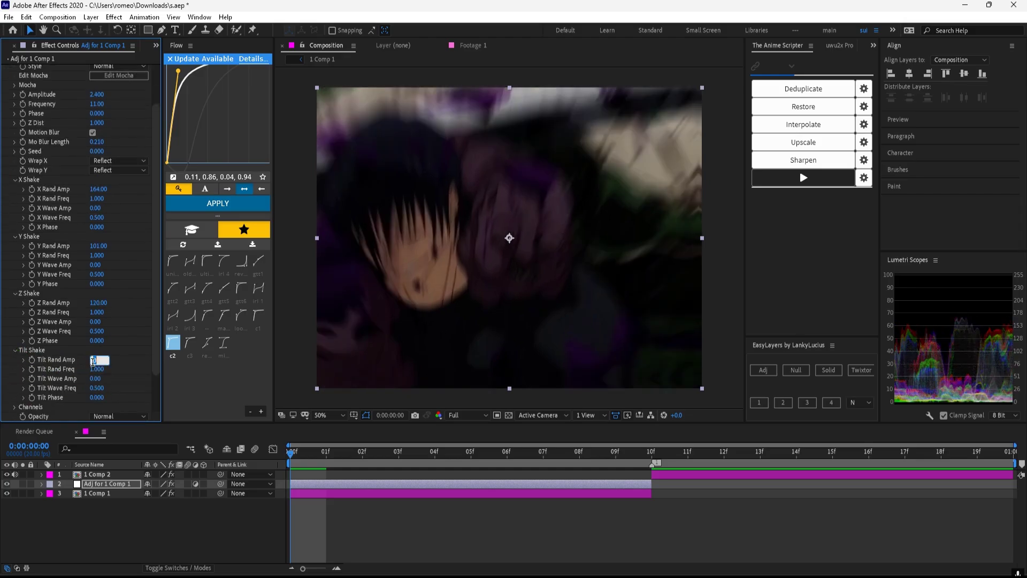
key("Return")
Set S_Shake's Seed to 0.18 and preview the shake.
scroll(65, 267, "up", 2)
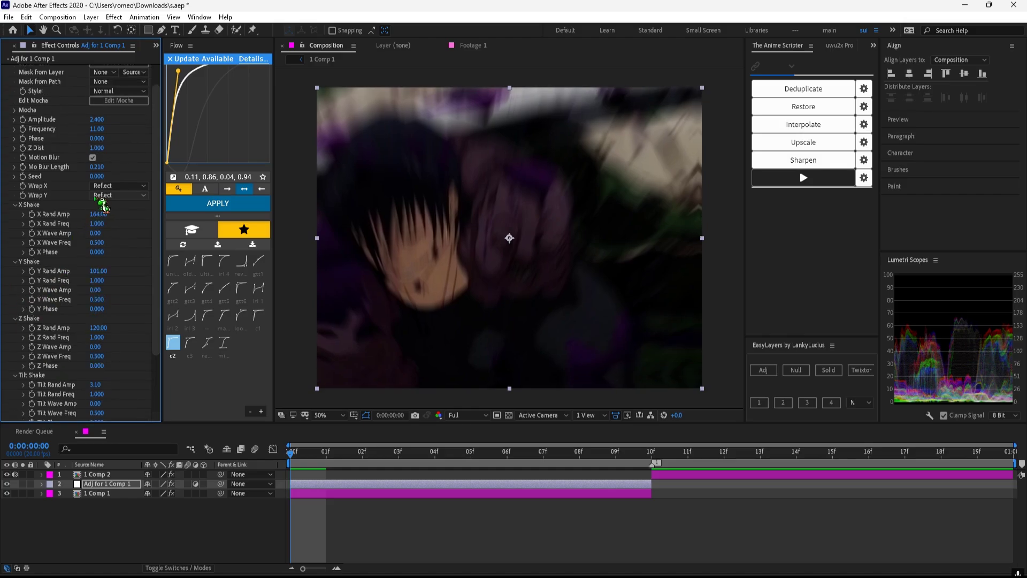
left_click_drag(95, 178, 104, 178)
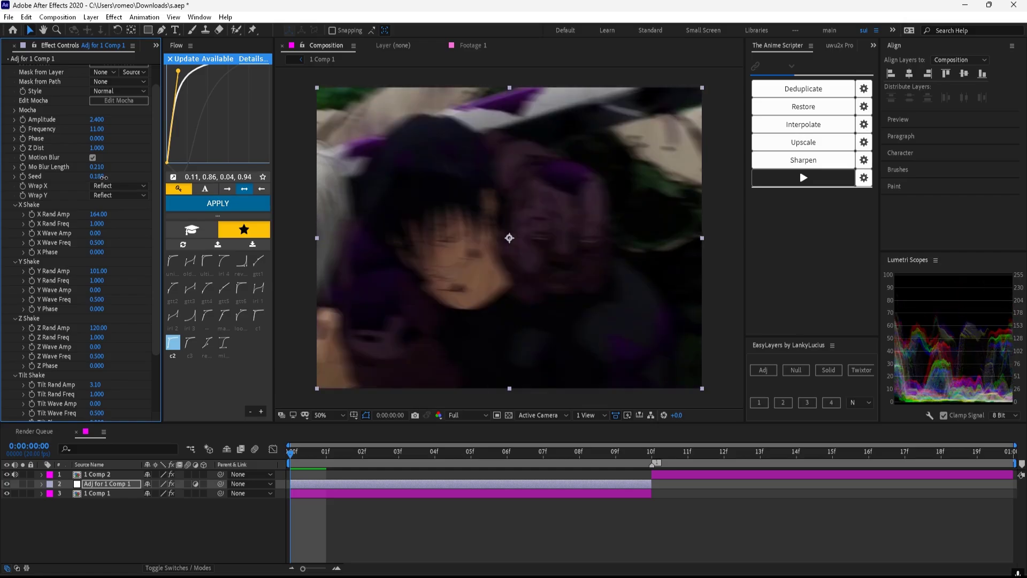
key("space")
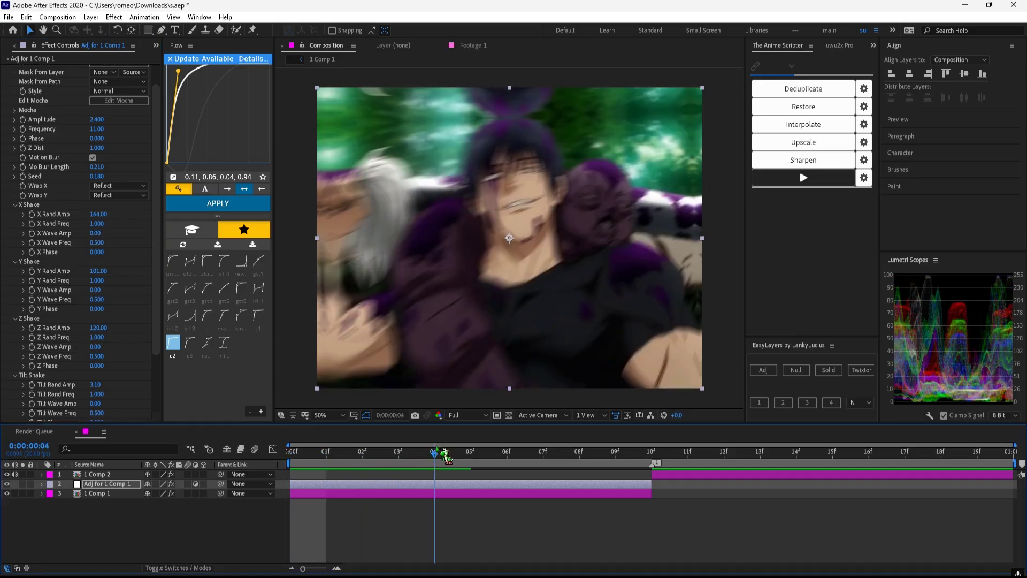
key("space")
Keyframe S_Shake's Amplitude from 2.4 at the first frame to 0 at frame 9, the adjustment layer's last frame.
left_click(37, 131)
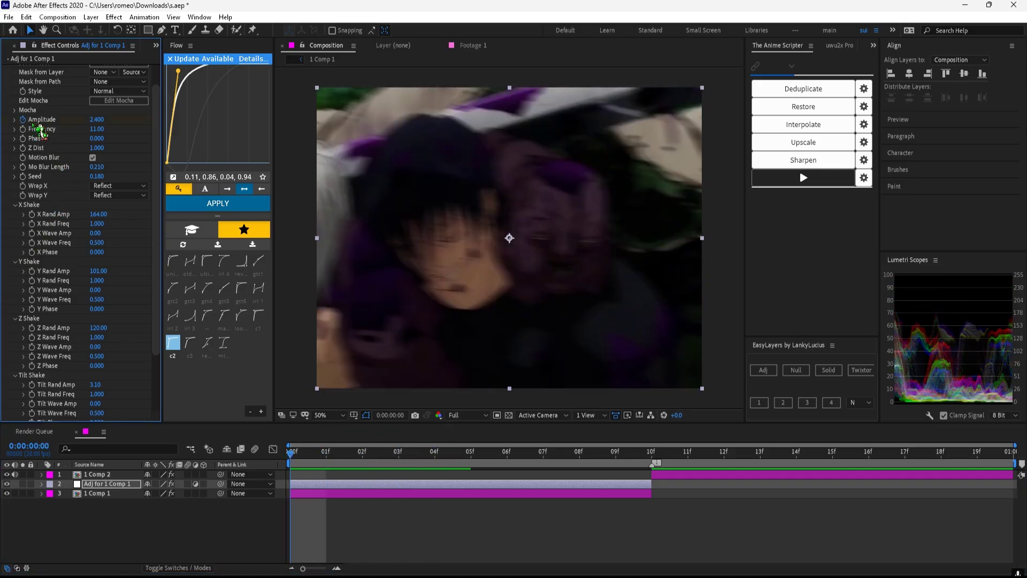
key("o")
left_click(95, 119)
type("0")
key("Return")
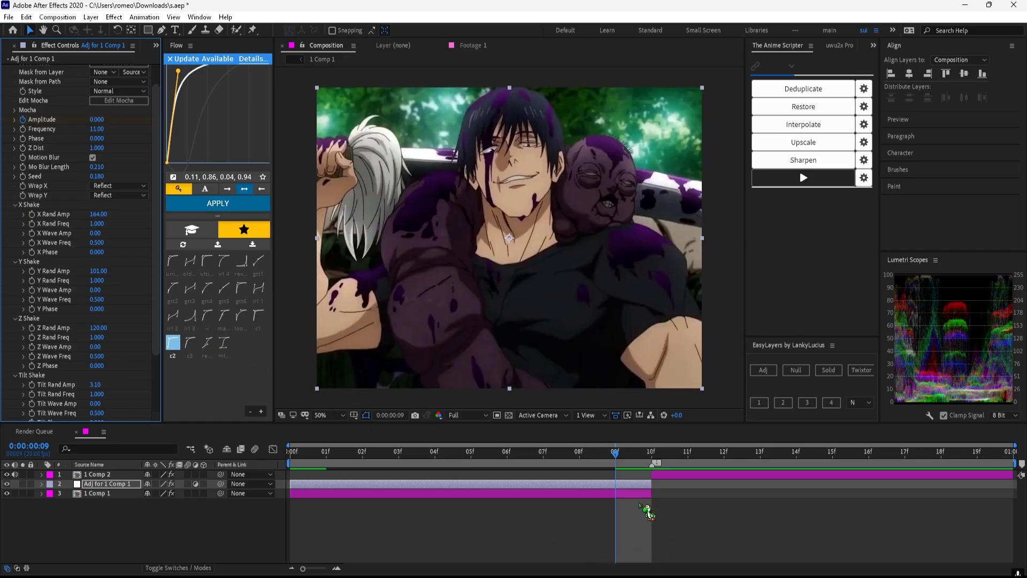
Reveal the Amplitude keyframes, ease them with Flow's universal curve preset, and scrub through the shake.
key("u")
left_click(173, 261)
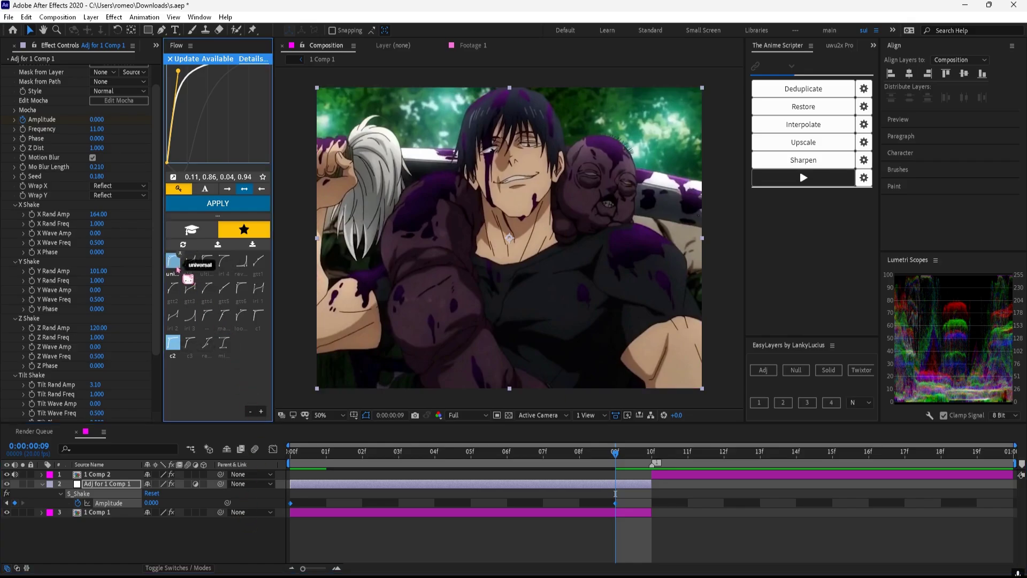
left_click(204, 204)
left_click_drag(330, 447, 543, 450)
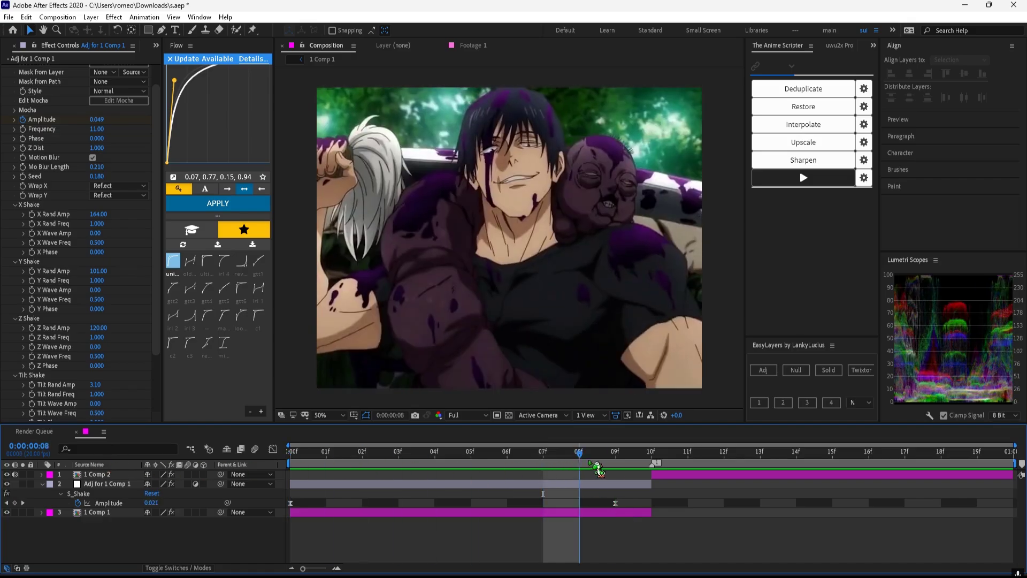
Keyframe the first pre-comp's Scale from 120% at the first frame to 100% at frame 9.
key("Home")
left_click(320, 512)
key("s")
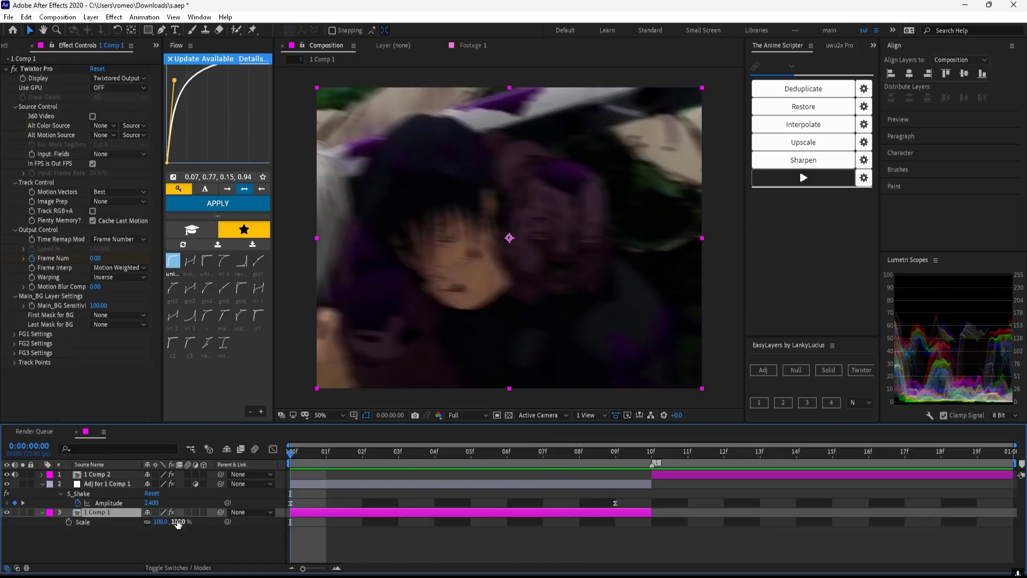
left_click(153, 525)
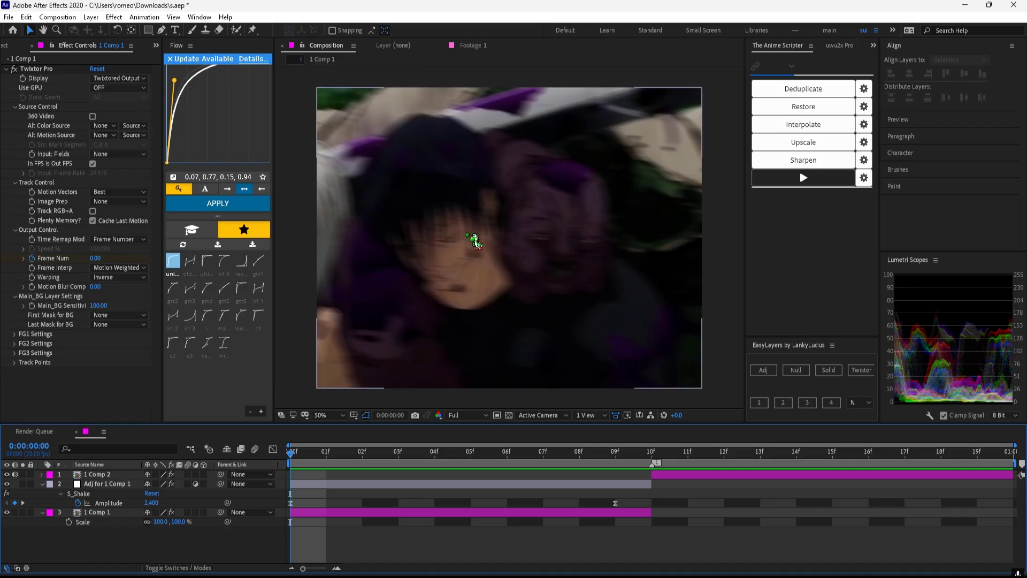
left_click(160, 522)
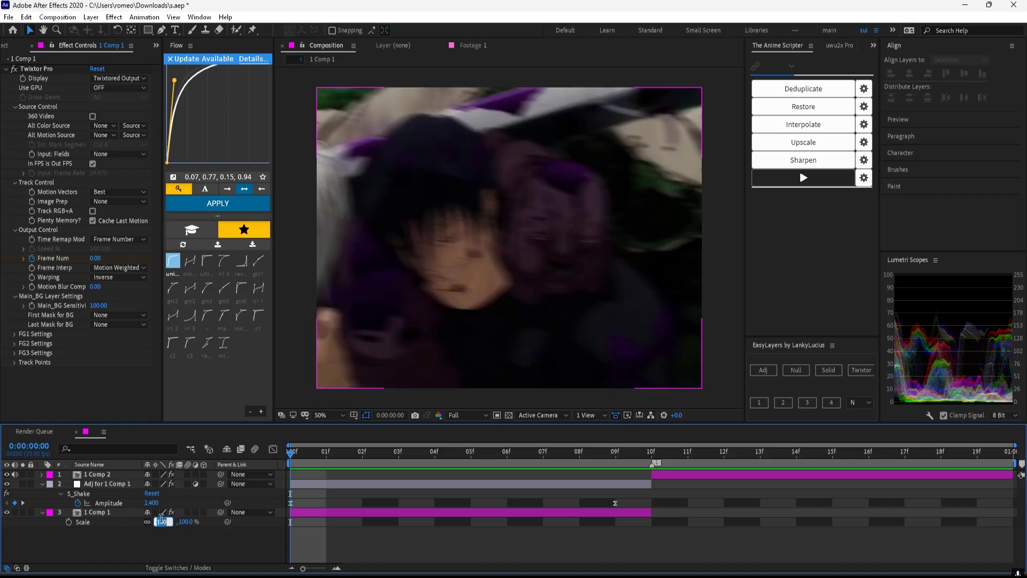
type("120")
key("Return")
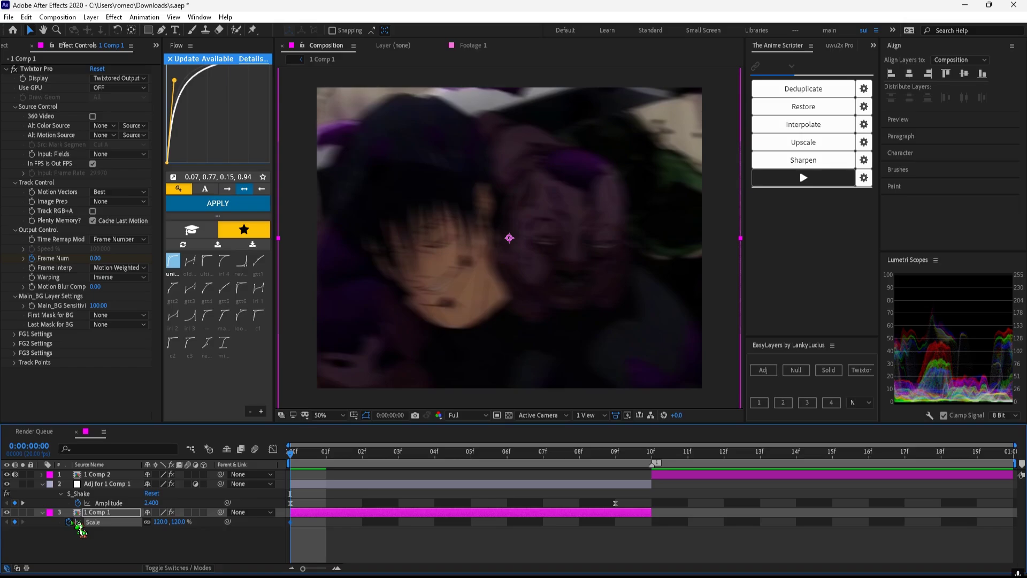
key("k")
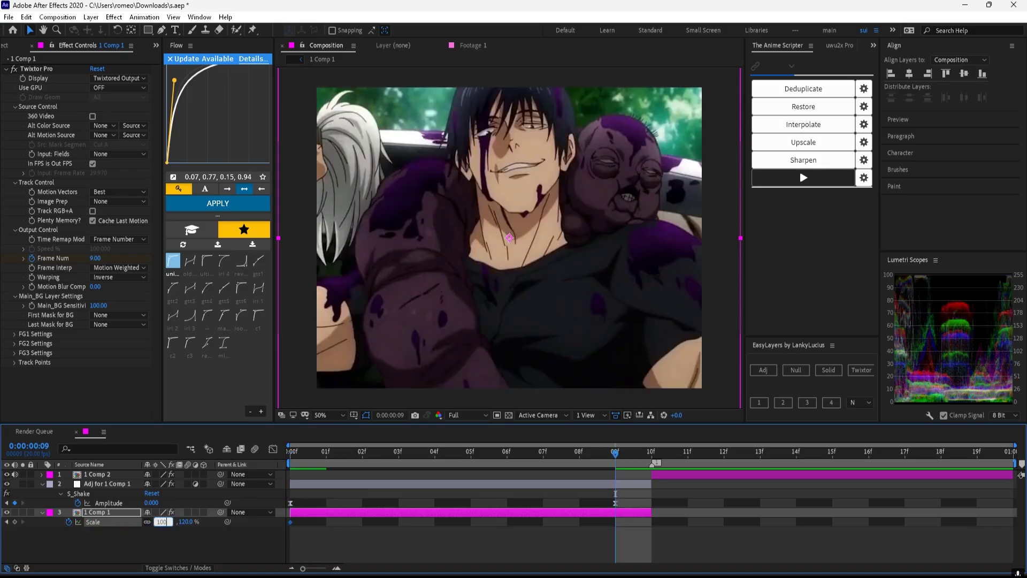
key("Return")
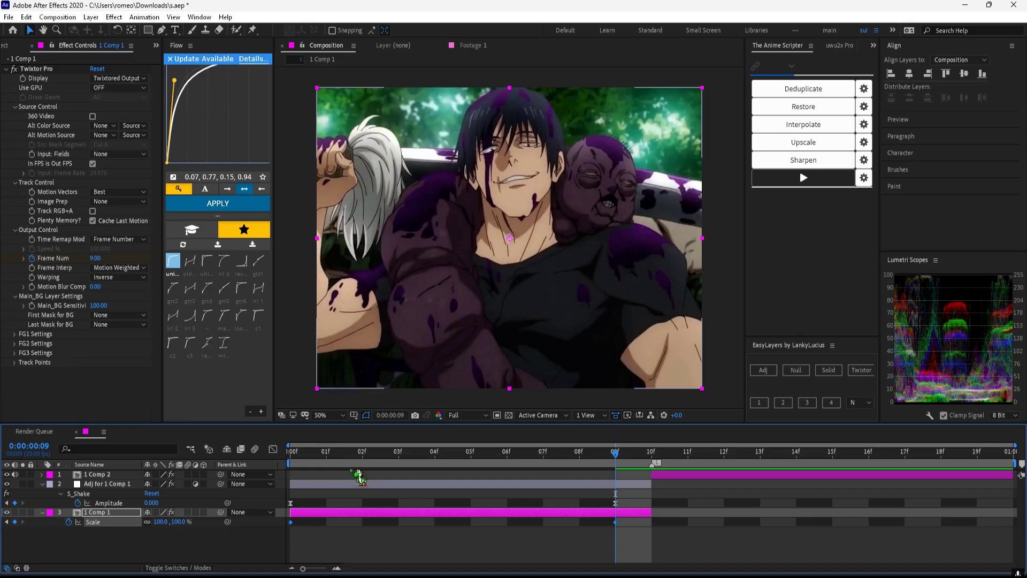
Ease the first pre-comp's Scale keyframes with Flow's c2 curve preset and preview the zoom.
left_click(175, 345)
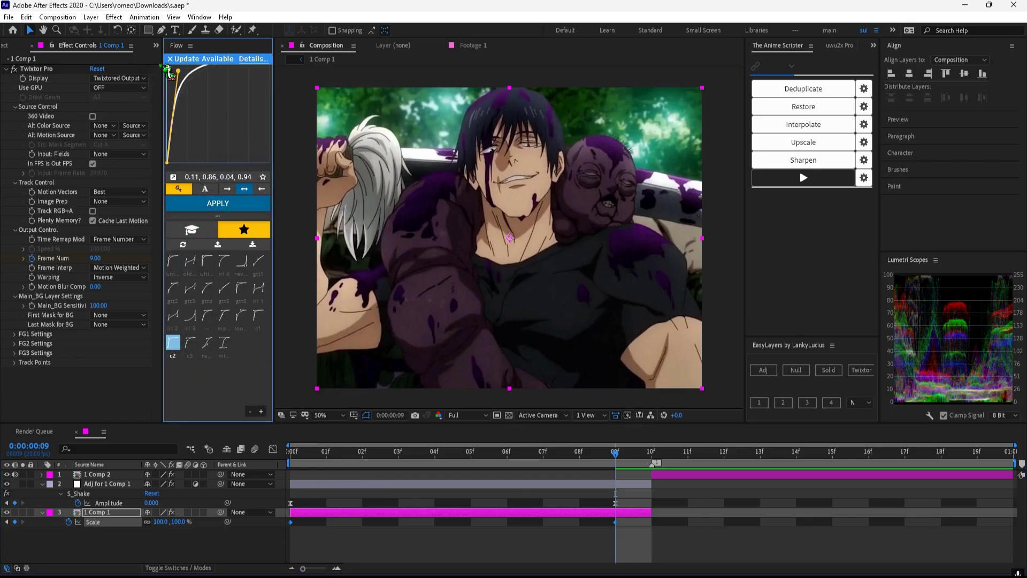
left_click(218, 204)
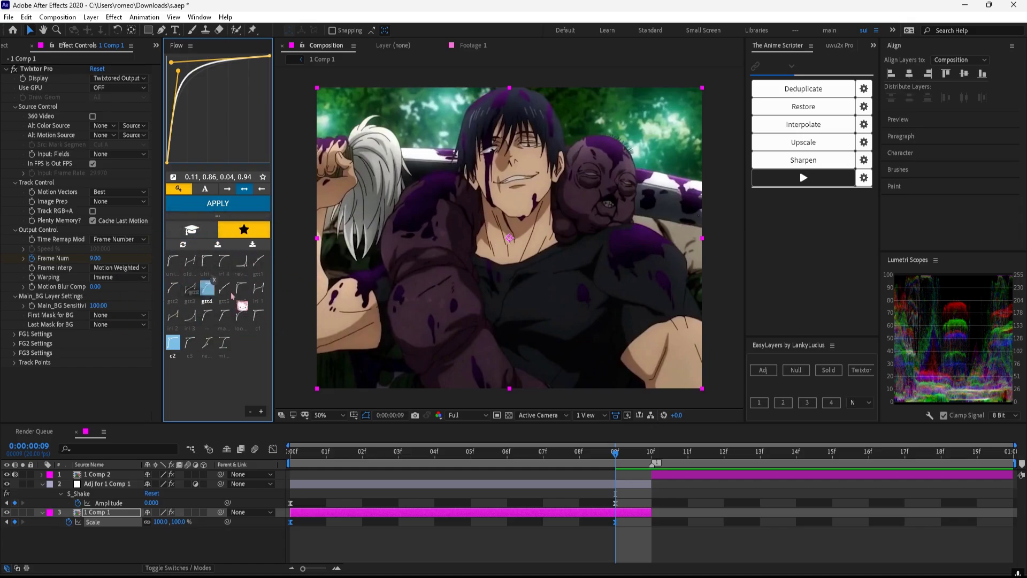
left_click(335, 527)
key("space")
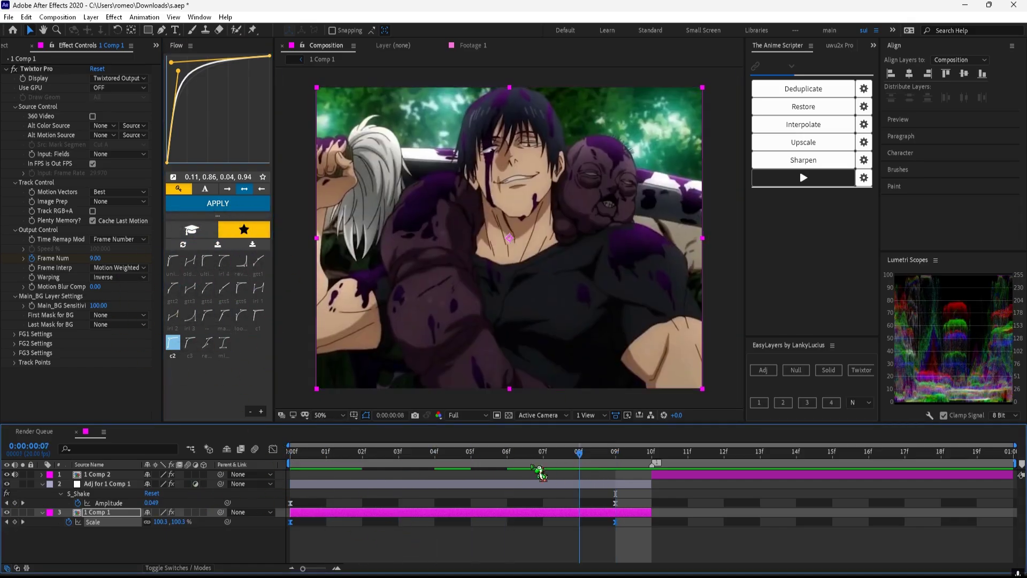
Add Motion Tile to the first clip's adjustment layer with Output Width and Height 200 and Mirror Edges on, and save the project.
left_click(325, 494)
left_click(326, 484)
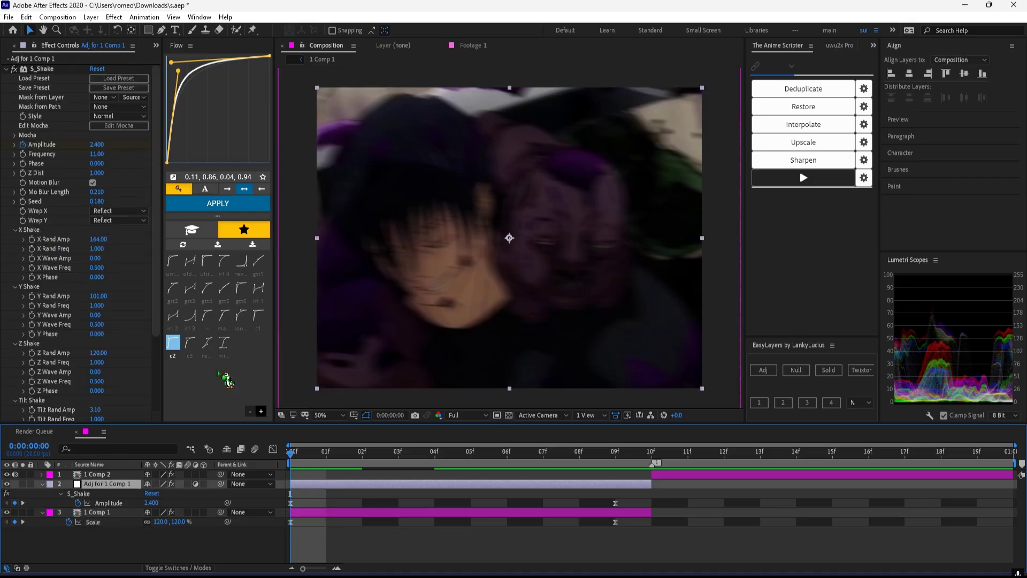
left_click(8, 70)
key("ctrl+space")
type("m")
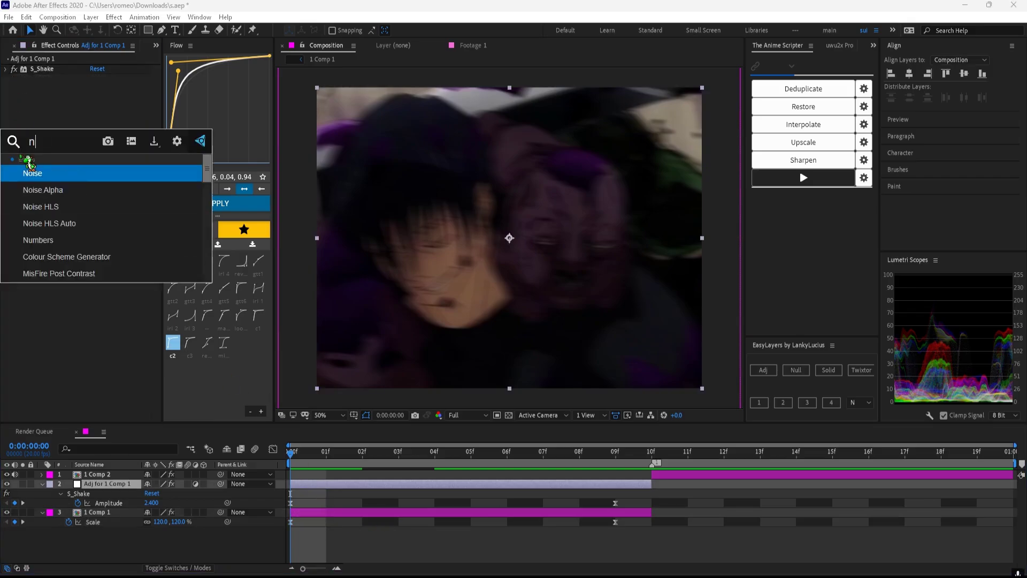
type("otion tile")
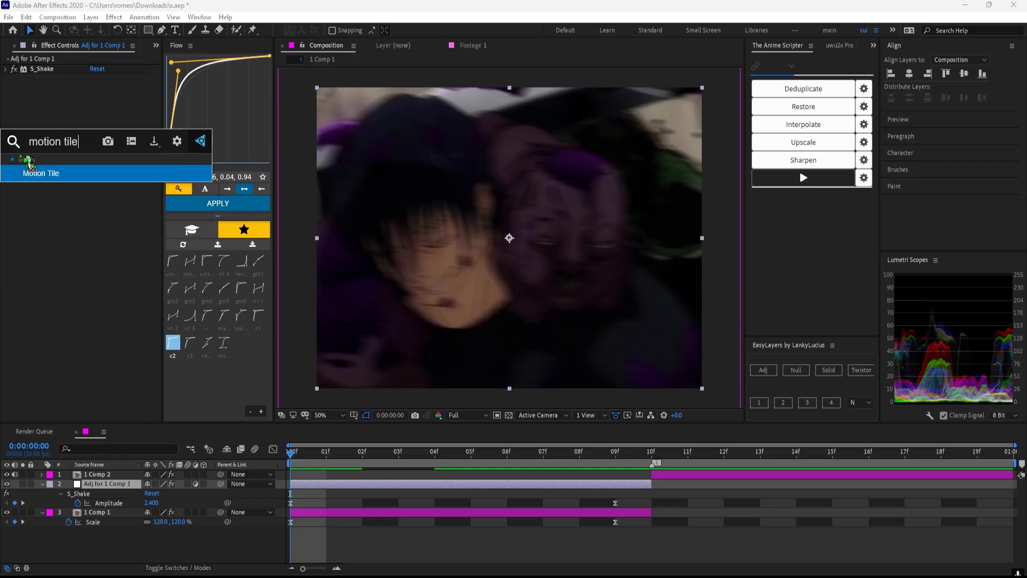
key("Return")
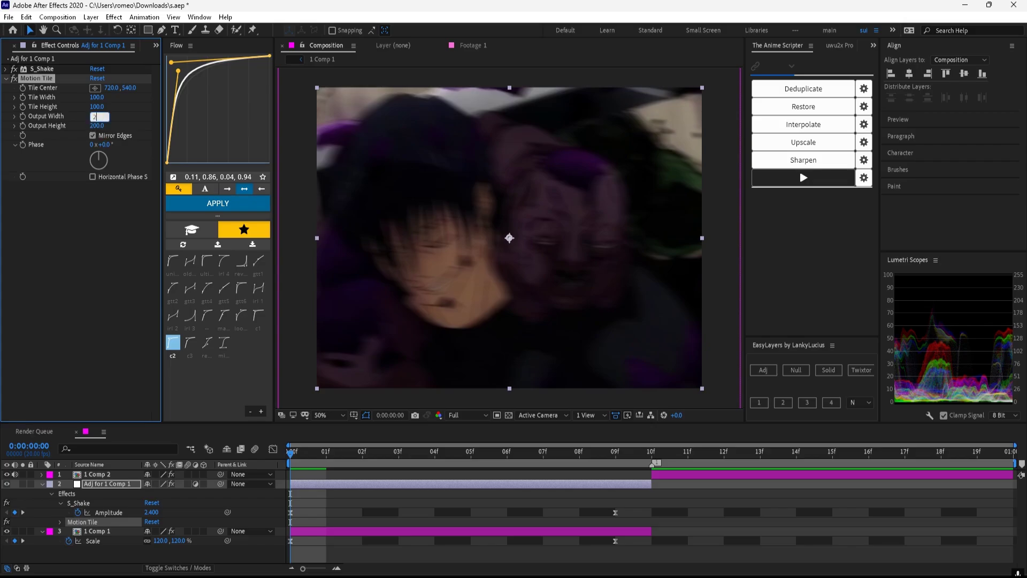
key("ctrl+s")
Duplicate the shake adjustment layer and move the copy above the second clip, starting at frame 10.
left_click_drag(325, 455, 657, 457)
key("ctrl+d")
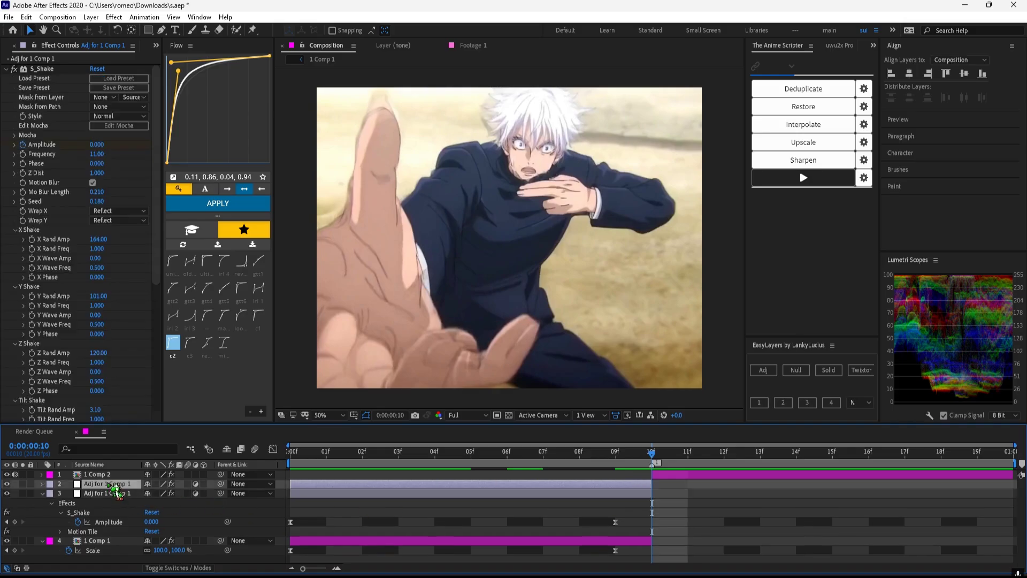
key("ctrl+shift+bracketright")
left_click_drag(435, 474, 795, 473)
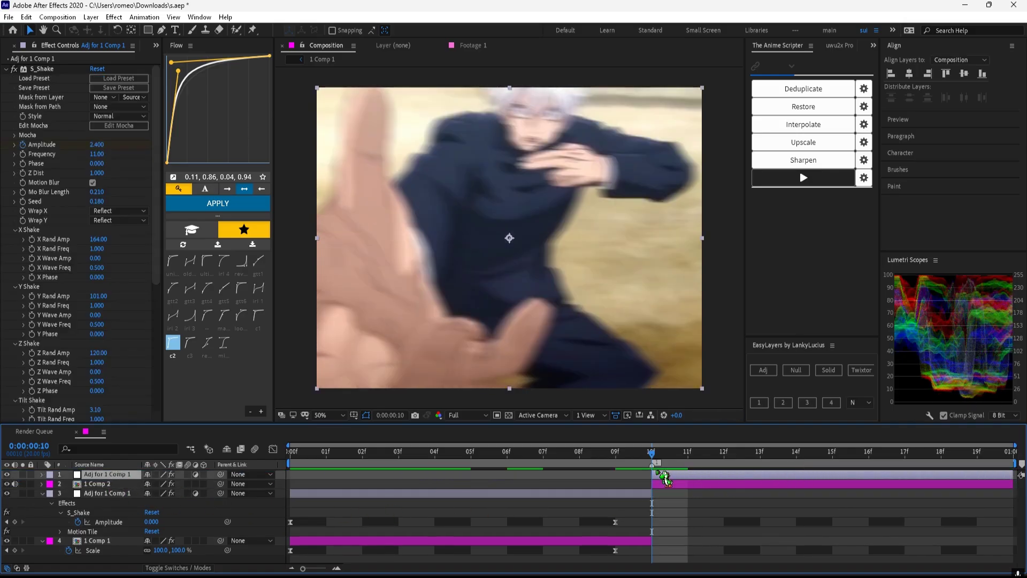
Extend the copied adjustment layer's start back to frame 7 and keyframe its S_Shake Amplitude at 0 there.
left_click_drag(650, 475, 556, 480)
left_click(543, 453)
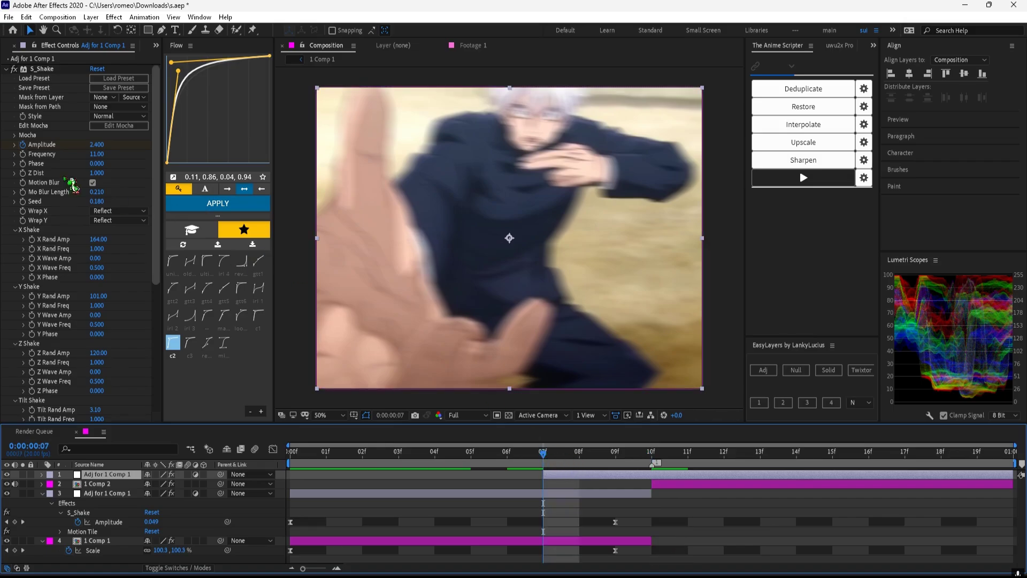
left_click(104, 151)
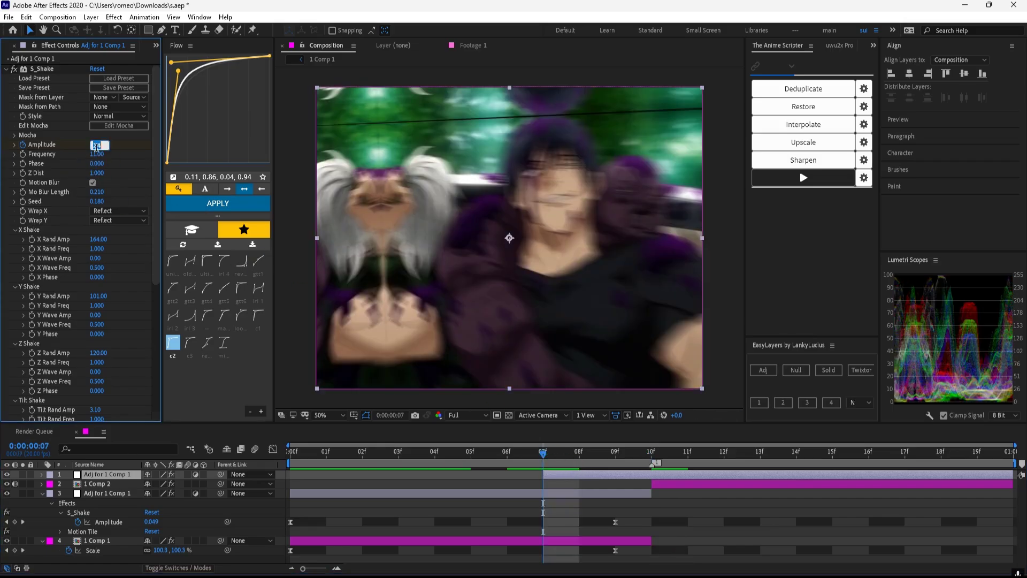
type("0")
key("Return")
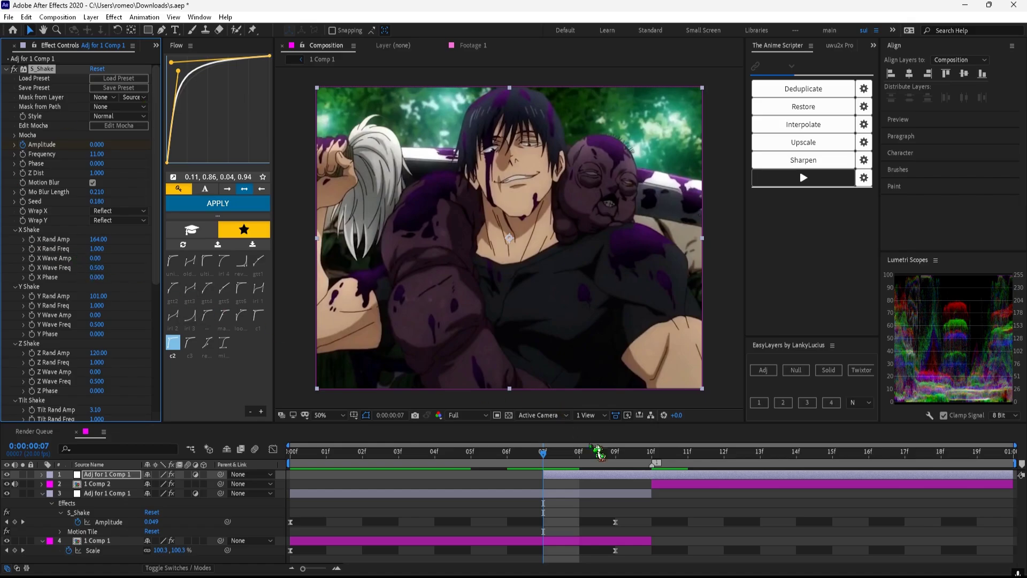
Reveal the copied layer's Amplitude keyframes and ease those at frames 10 and 19 with Flow's universal curve preset.
key("u")
left_click_drag(525, 505, 1003, 469)
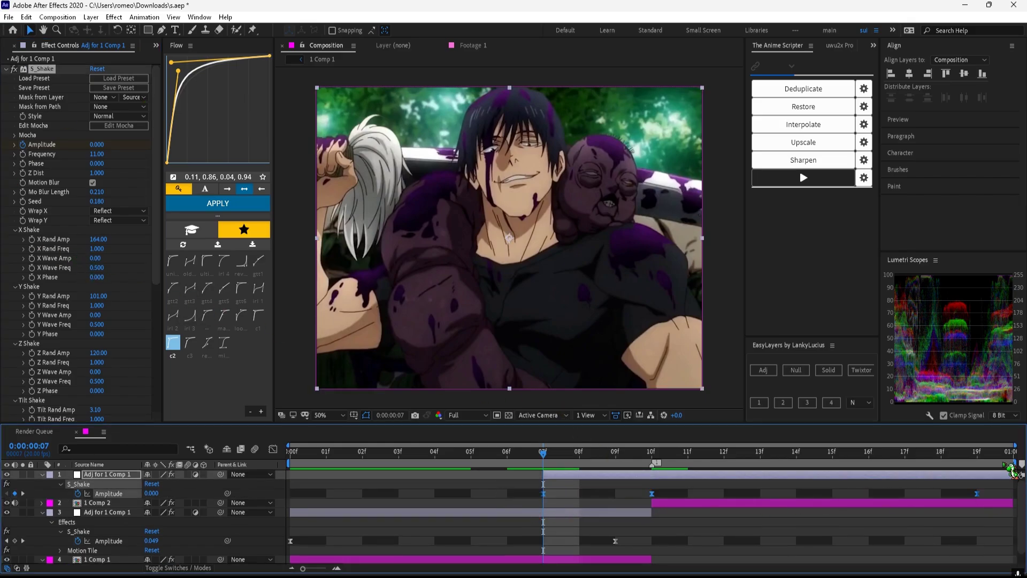
left_click(636, 501)
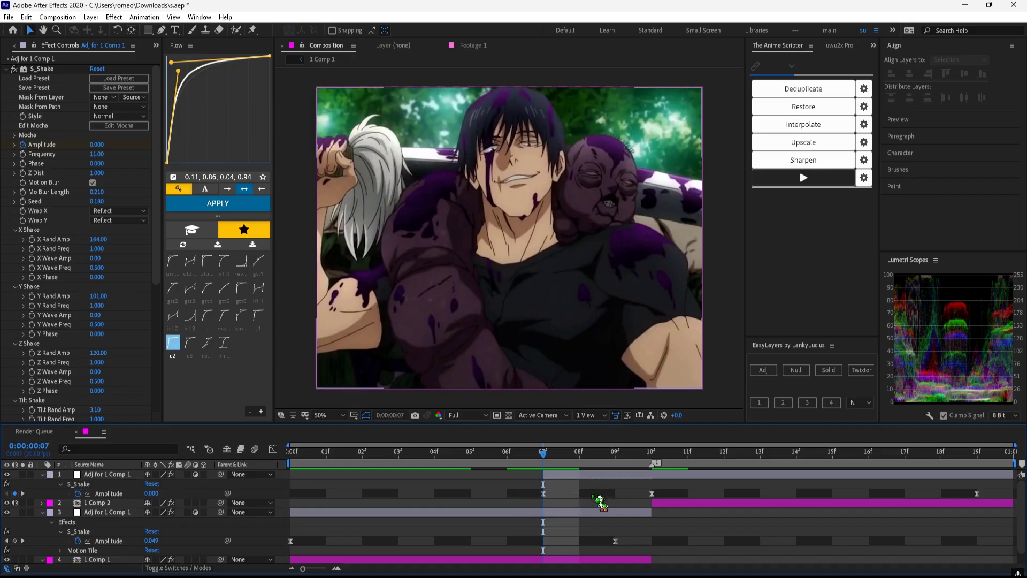
left_click_drag(635, 490, 1001, 500)
left_click(212, 204)
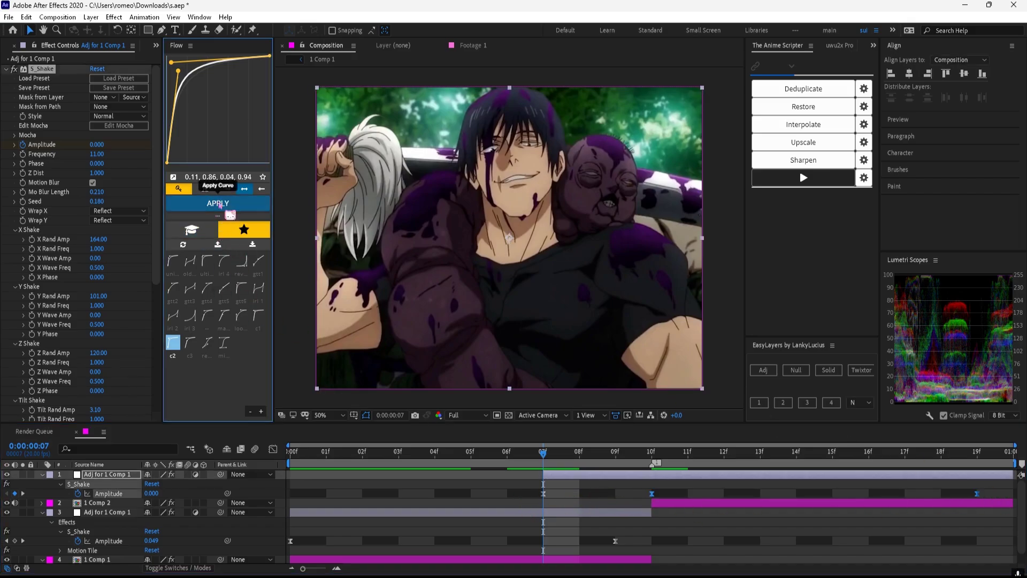
left_click(173, 261)
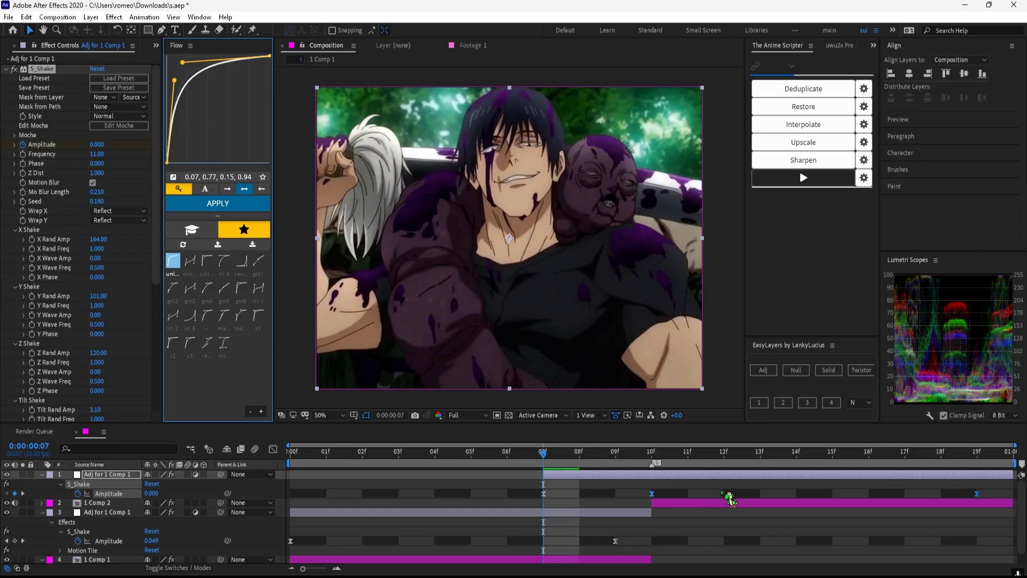
Shift the copied layer's start and first Amplitude keyframe to frame 8, and ease the ramp up to frame 10 with Flow.
left_click_drag(652, 456, 1021, 502)
left_click(543, 493)
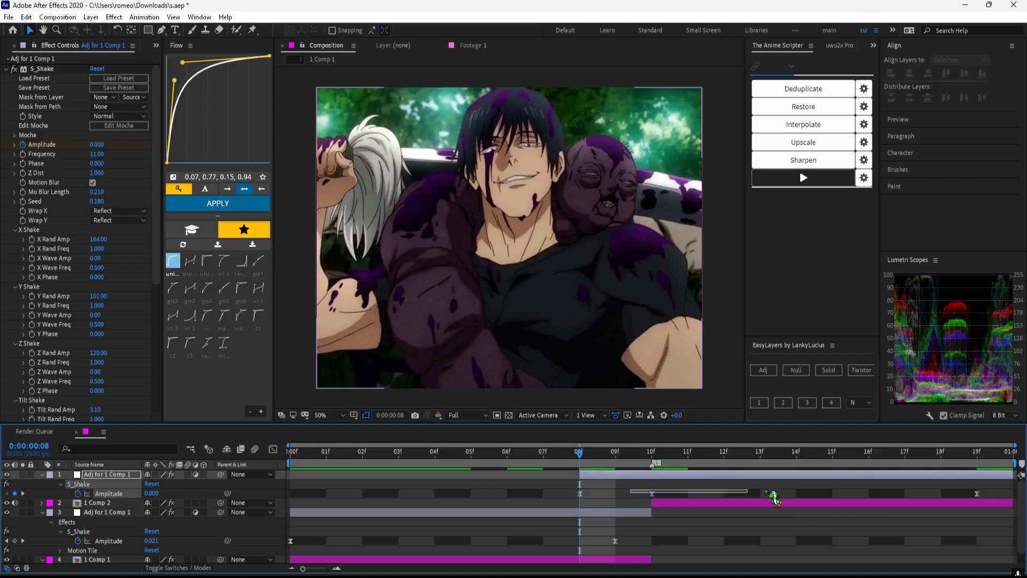
left_click(220, 201)
Create a one-frame adjustment layer at frame 9, just before the cut, and add the Transform effect to it.
mouse_move(627, 456)
left_mouse_down()
mouse_move(707, 464)
mouse_move(607, 461)
mouse_move(651, 463)
mouse_move(618, 464)
left_mouse_up()
left_click(633, 474)
left_click(761, 402)
key("ctrl+space")
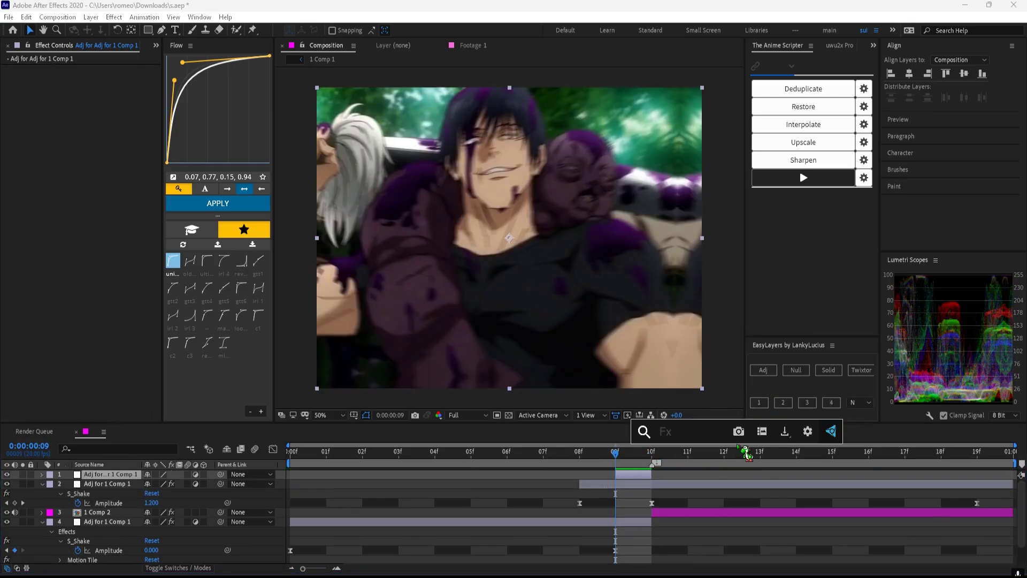
type("tr")
key("Return")
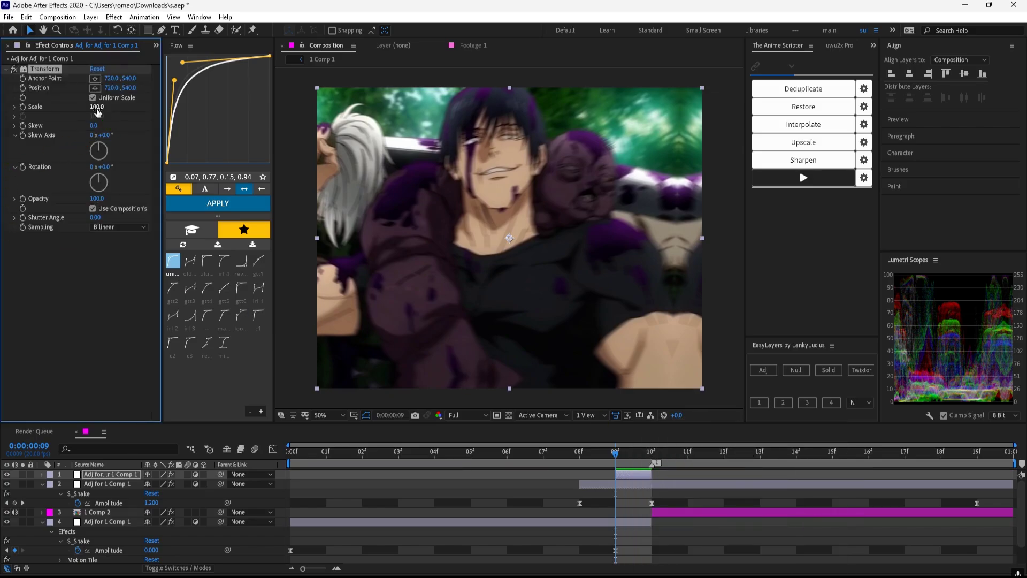
Set the Transform effect's Scale to 122 on the one-frame adjustment layer and save the project.
left_click(97, 107)
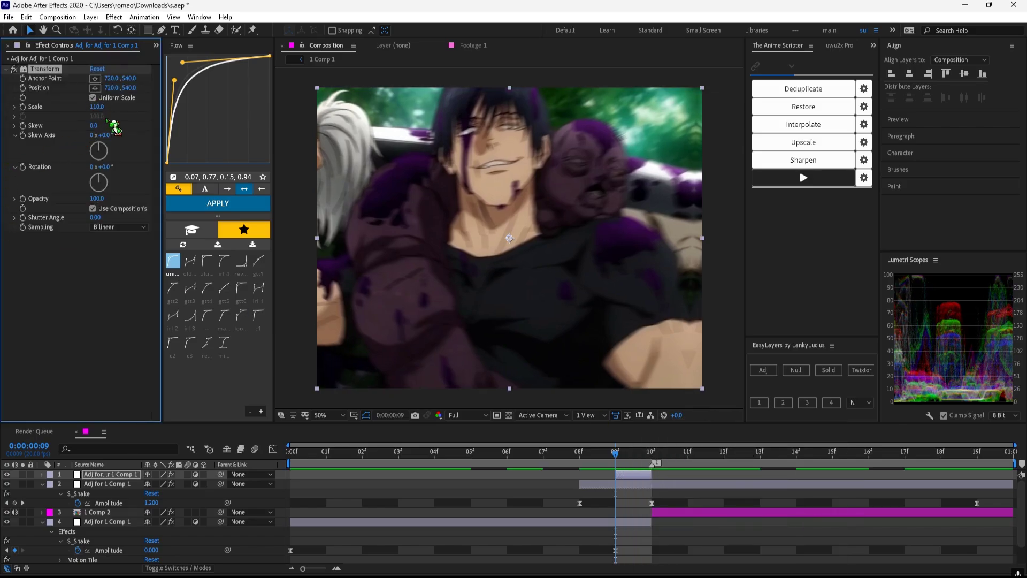
left_click_drag(105, 108, 105, 107)
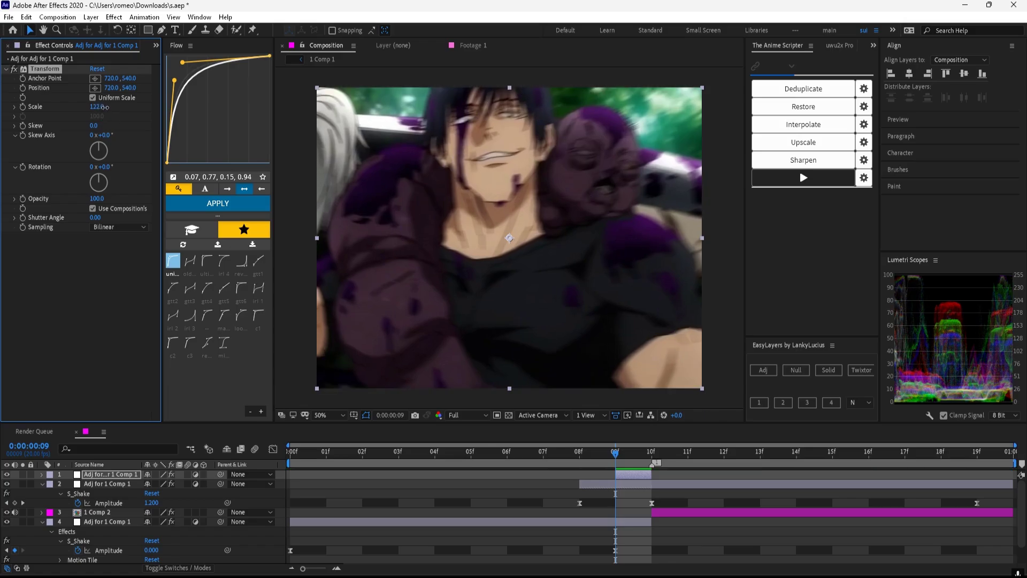
key("ctrl+s")
Collapse the layers' revealed properties and play back the edit to check the transition.
left_click(291, 567)
left_click(375, 515)
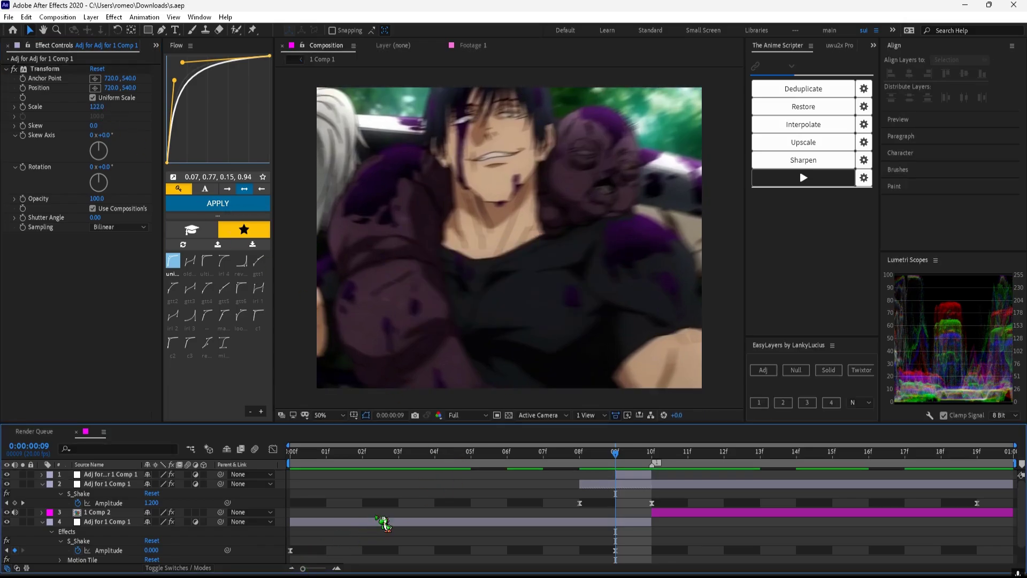
key("u")
key("Page_Up")
key("Page_Up")
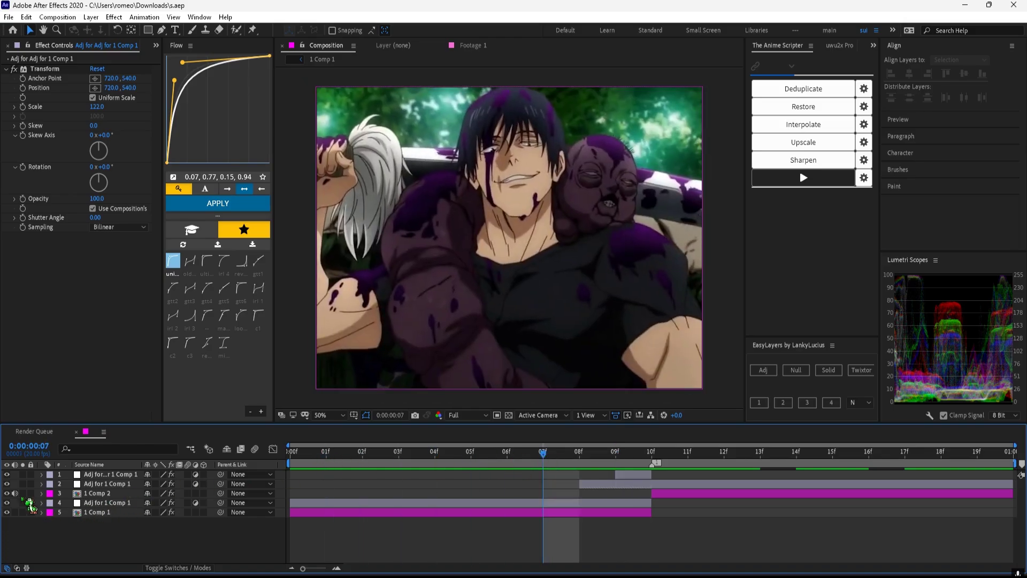
key("space")
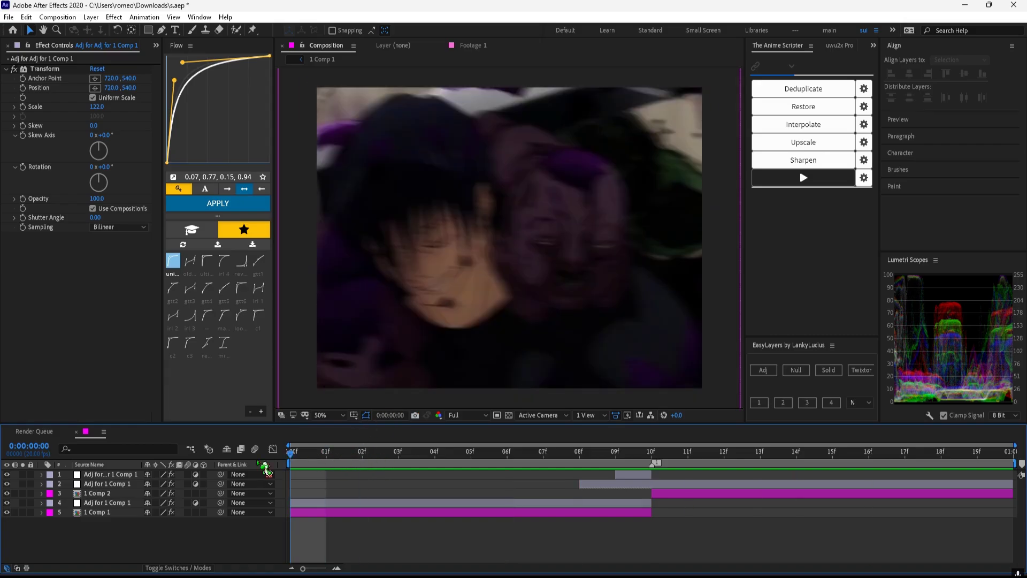
Move Motion Tile above S_Shake in the effect order on both shake adjustment layers.
left_click(331, 503)
left_click_drag(31, 78, 31, 65)
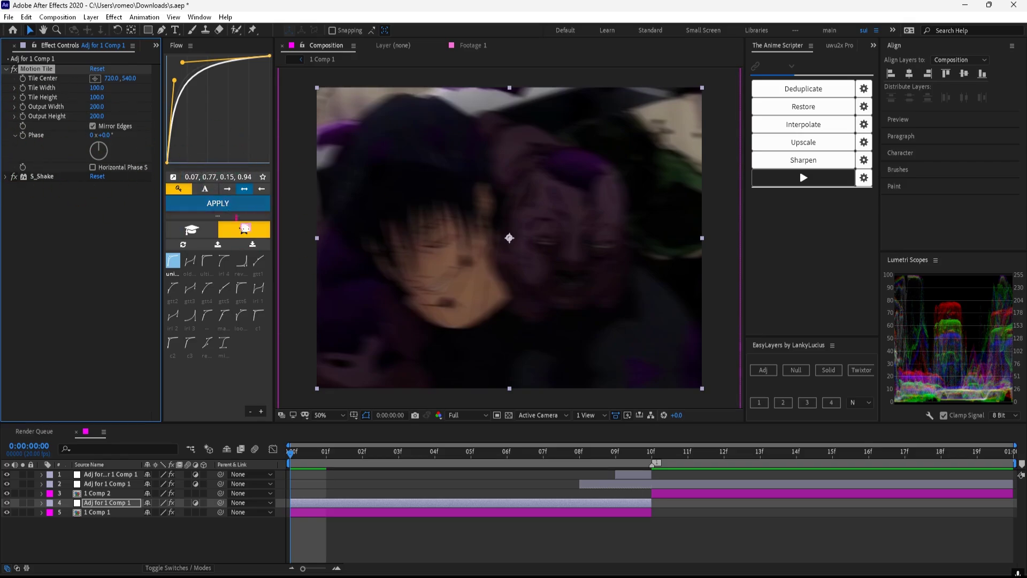
left_click(674, 484)
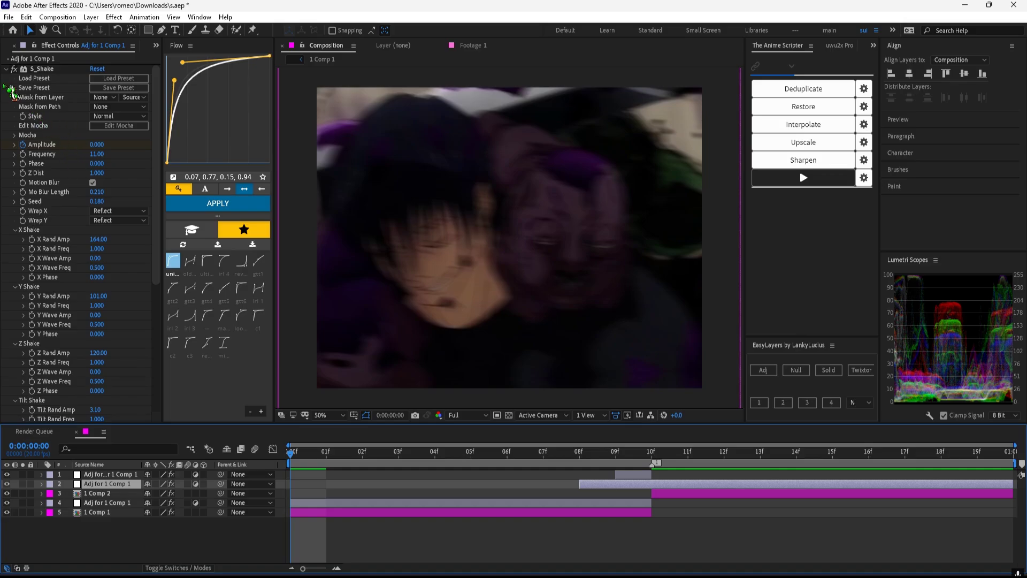
left_click(6, 69)
left_click_drag(29, 78, 24, 65)
mouse_move(326, 460)
left_mouse_down()
mouse_move(668, 466)
mouse_move(436, 488)
mouse_move(851, 481)
mouse_move(320, 469)
left_mouse_up()
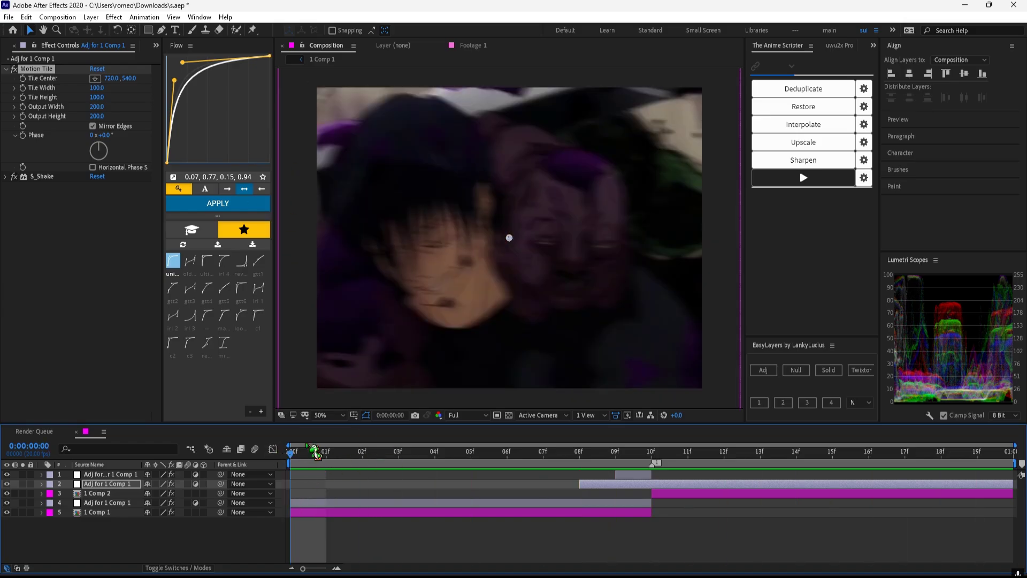
Set the first adjustment layer's S_Shake Y Rand Amp to 142, X Rand Amp to 89 and Z Rand Amp to 93.
left_click(345, 503)
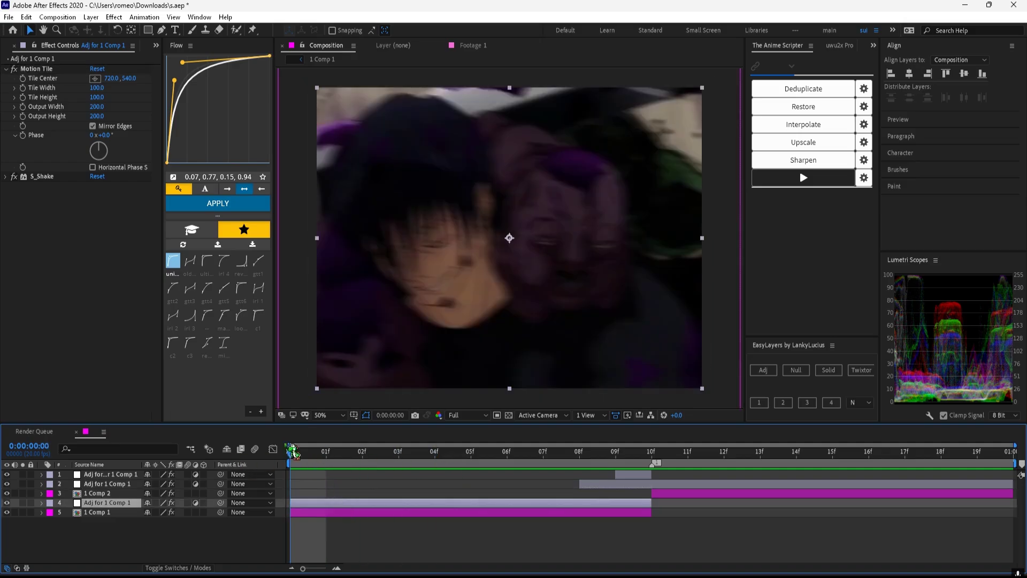
left_click(6, 69)
left_click(5, 78)
scroll(128, 156, "down", 1)
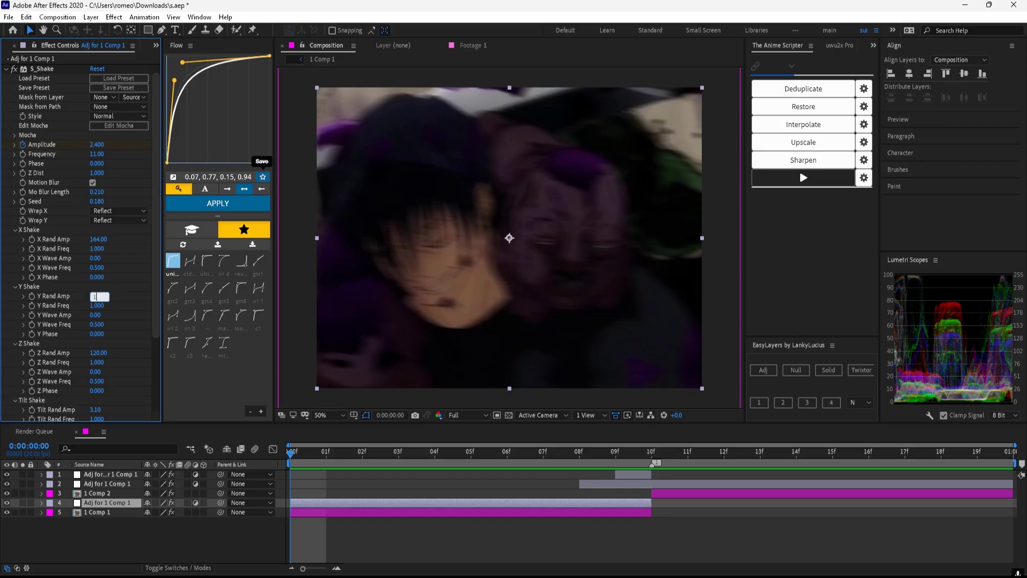
key("Return")
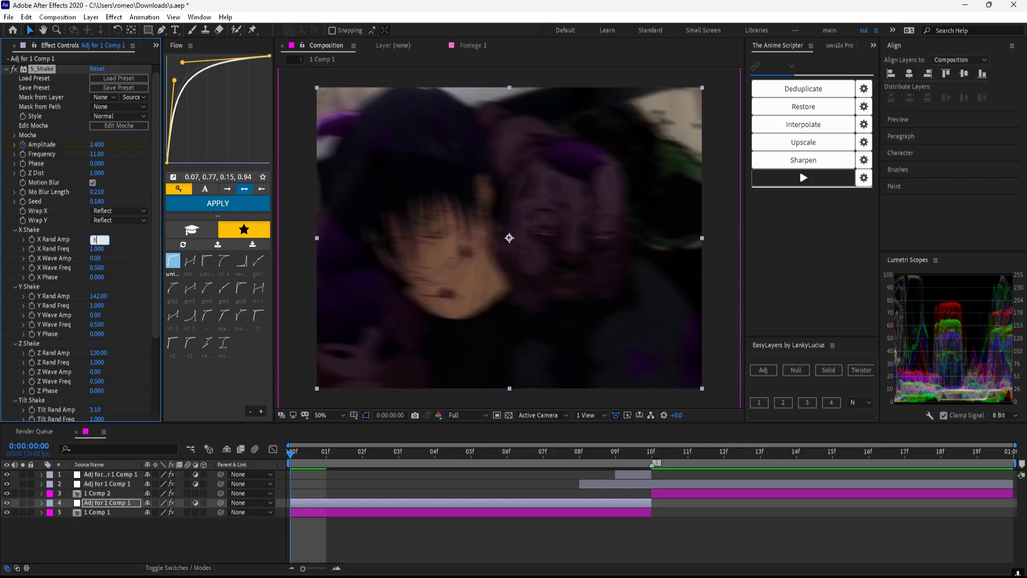
left_click_drag(104, 244, 105, 244)
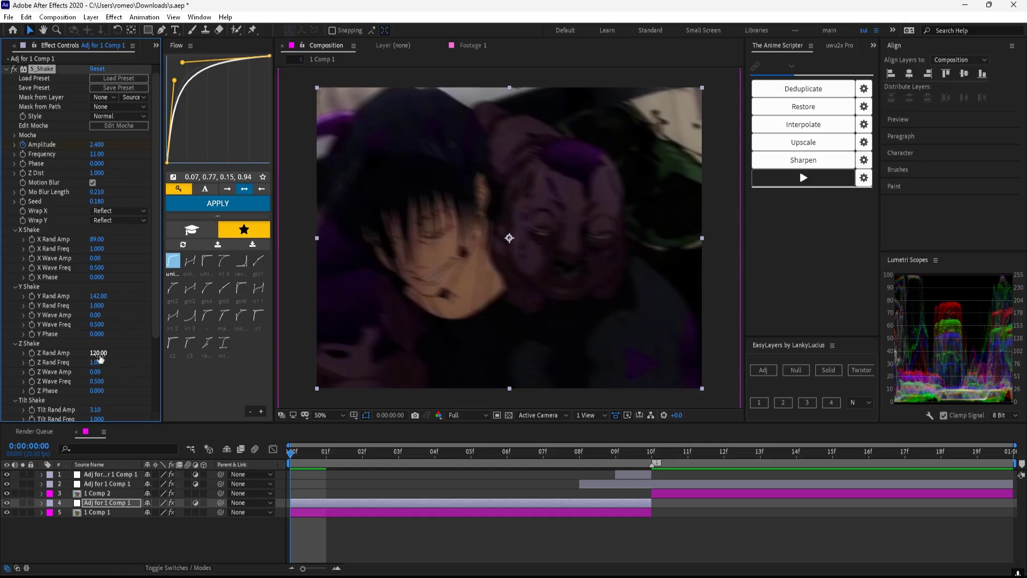
left_click_drag(100, 358, 86, 356)
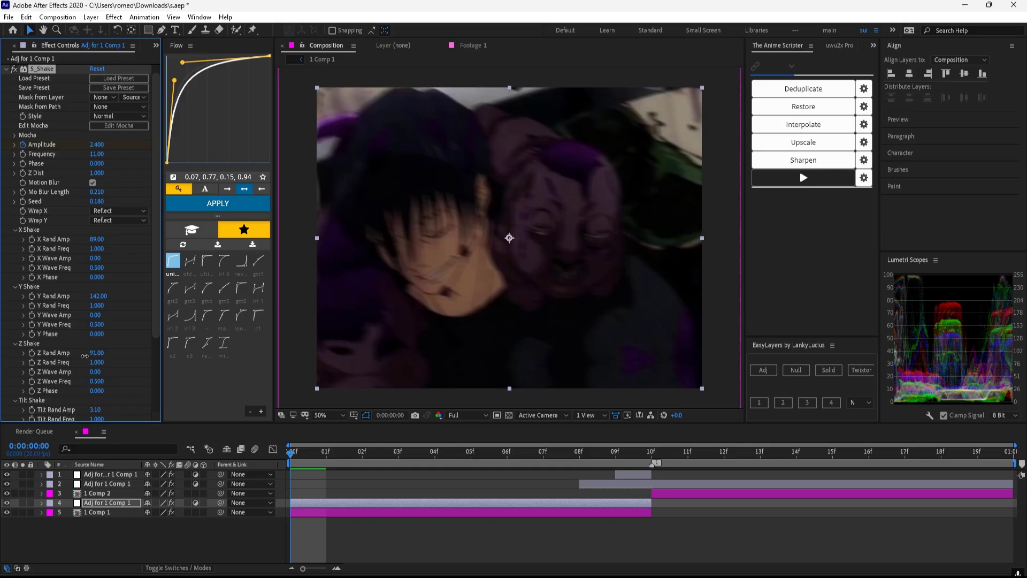
Set the first adjustment layer's S_Shake Tilt Rand Amp to 4 and Seed to 0.870.
scroll(95, 377, "down", 1)
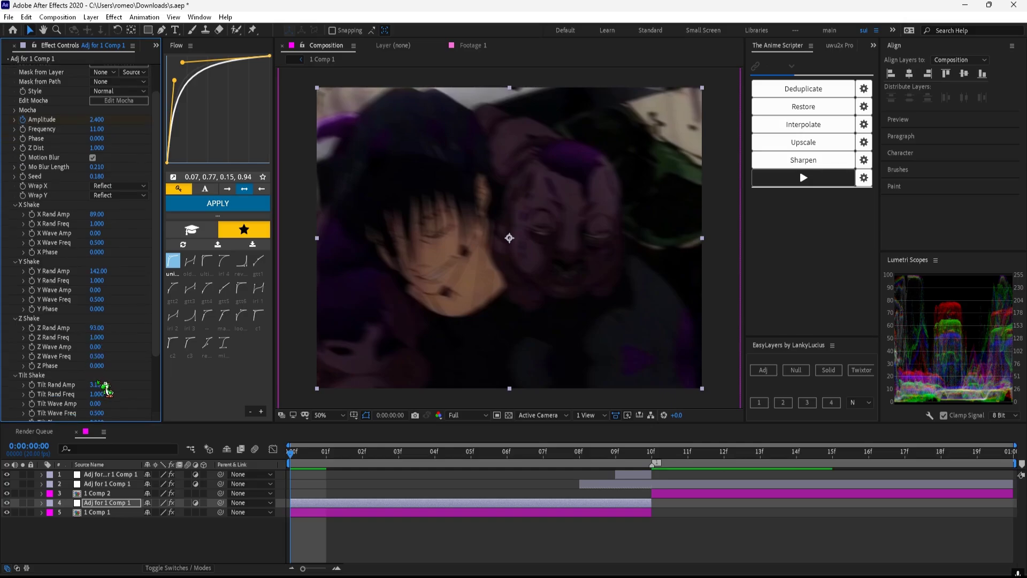
key("Return")
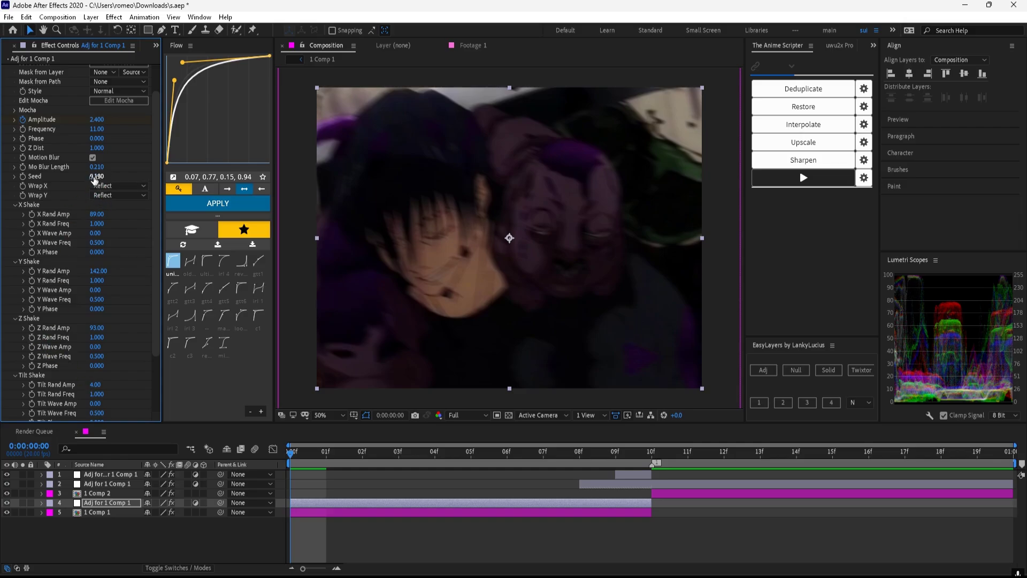
left_click_drag(97, 176, 113, 173)
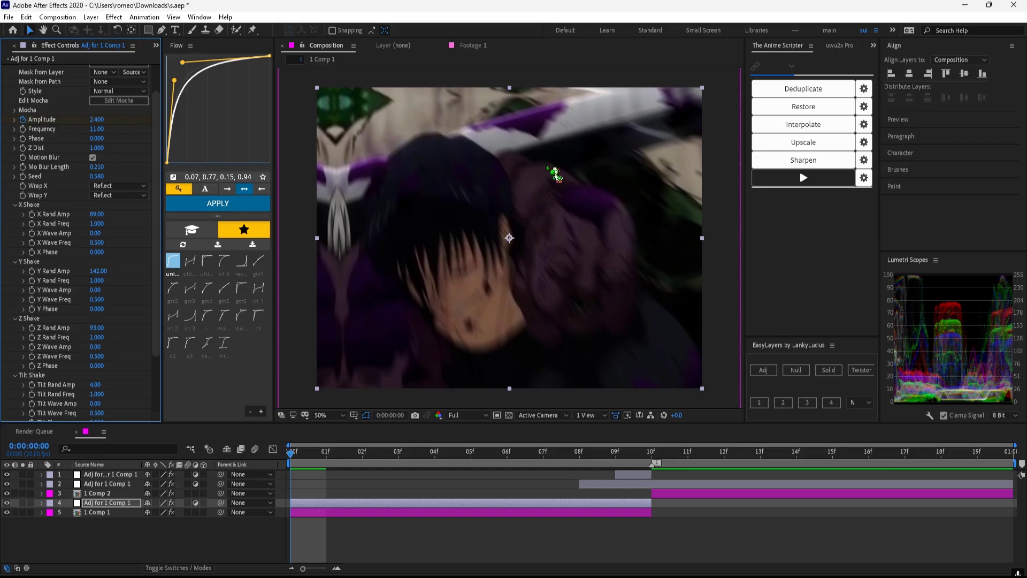
left_click_drag(104, 178, 111, 176)
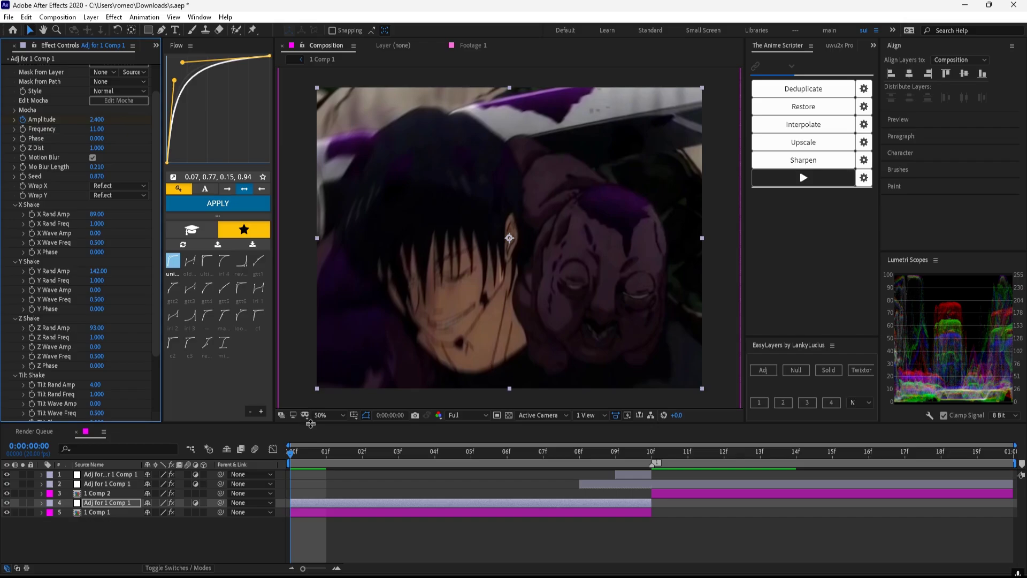
Reveal the first adjustment layer's two Amplitude keyframes and reapply Flow's universal curve to them.
key("u")
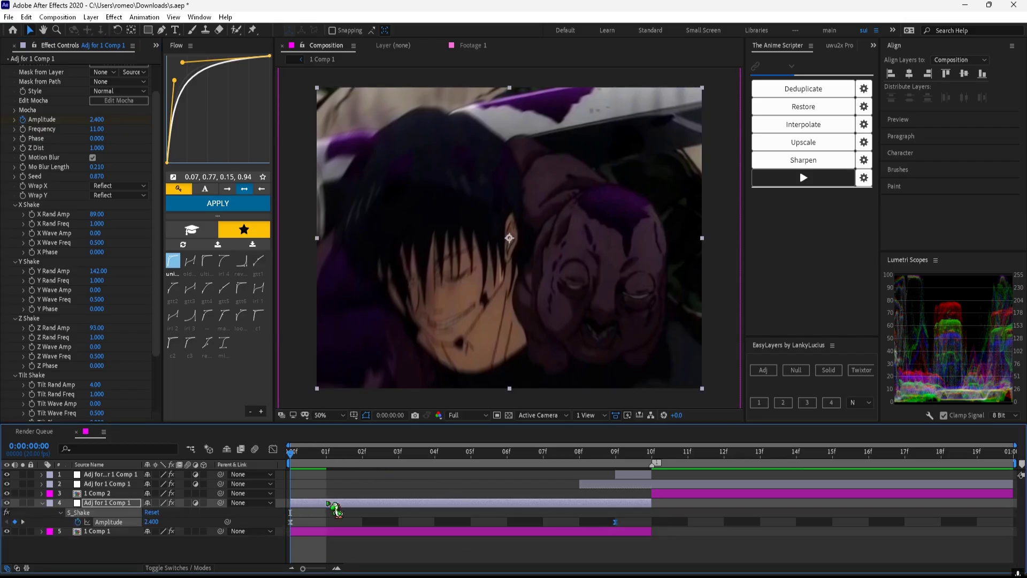
left_click_drag(632, 515, 279, 540)
left_click(227, 204)
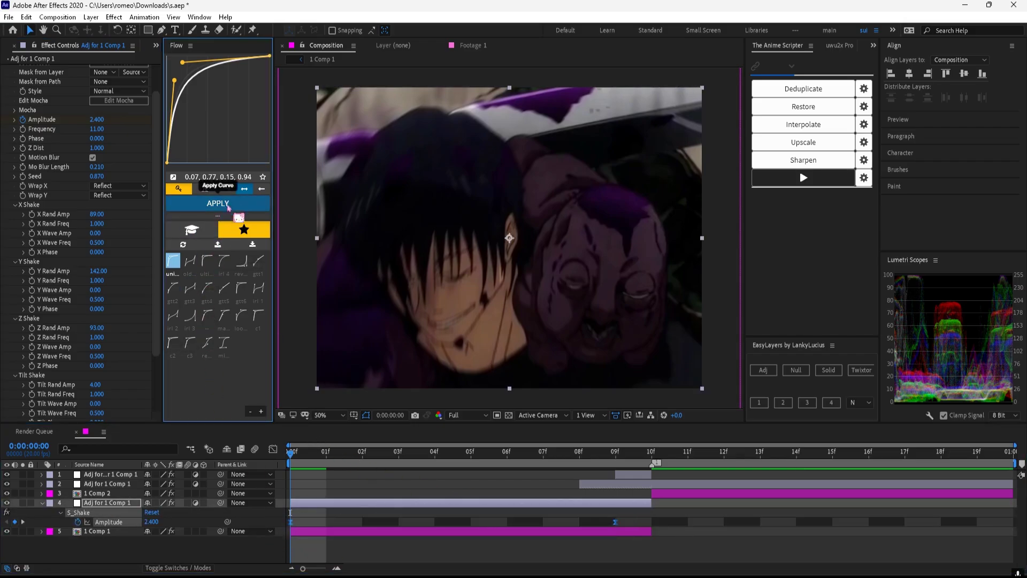
Delete the transition adjustment layer and the second shake adjustment layer above 1 Comp 2, keeping the first shake layer.
left_click(651, 453)
left_click(643, 483)
left_click(640, 476)
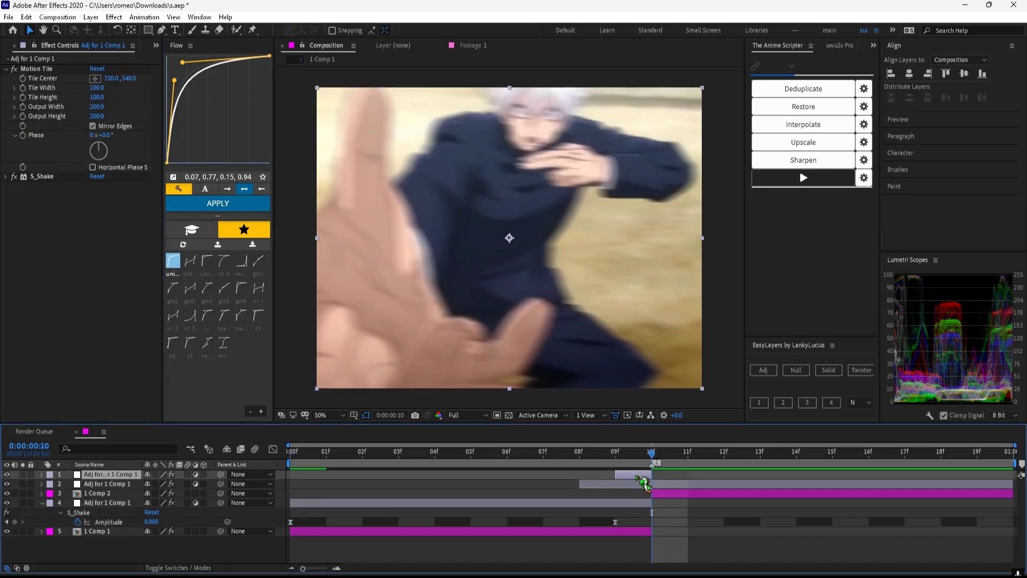
key("Delete")
left_click(637, 476)
left_click(621, 494)
key("Delete")
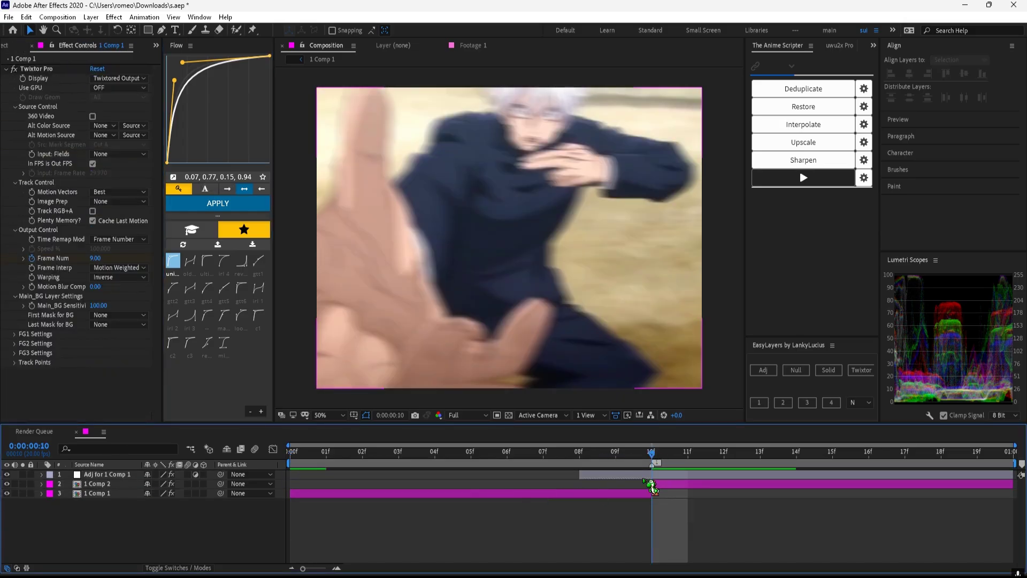
left_click(644, 476)
key("ctrl+z")
left_click(644, 476)
key("Delete")
Duplicate the first shake adjustment layer above 1 Comp 2, shift it to start at frame 10 and extend its start to frame 8.
left_click(583, 484)
key("ctrl+d")
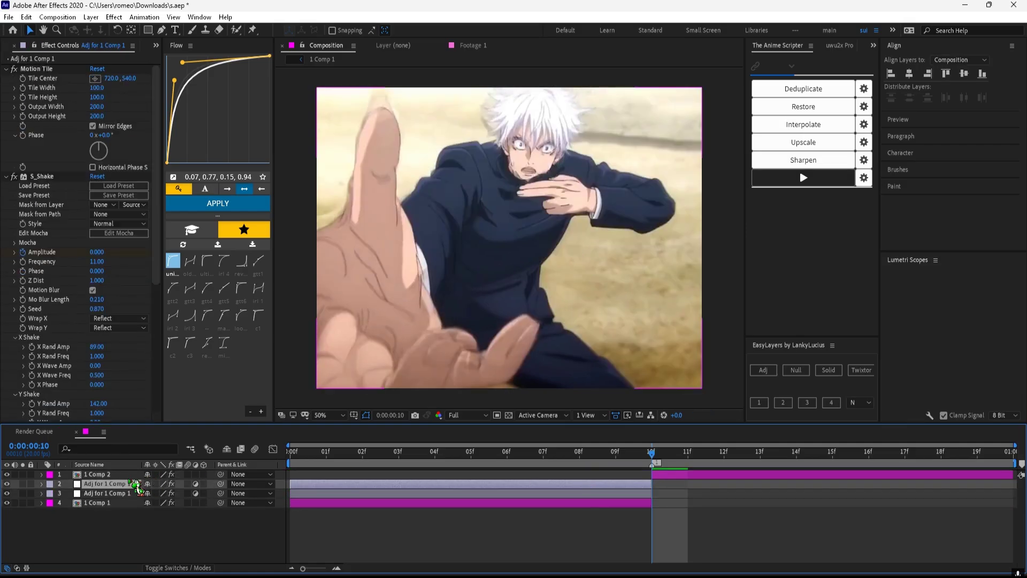
left_click_drag(130, 483, 136, 472)
left_click_drag(396, 474, 760, 504)
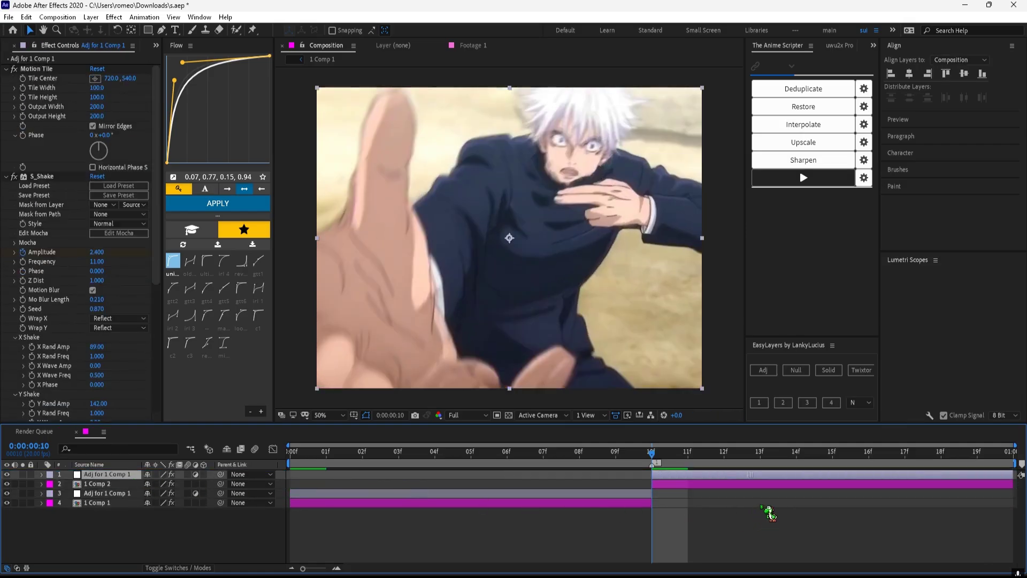
left_click(591, 452)
Set the duplicate's S_Shake Amplitude to 0 at frame 8 and apply Flow's universal curve to its three Amplitude keyframes.
left_click(97, 252)
type("0")
key("Return")
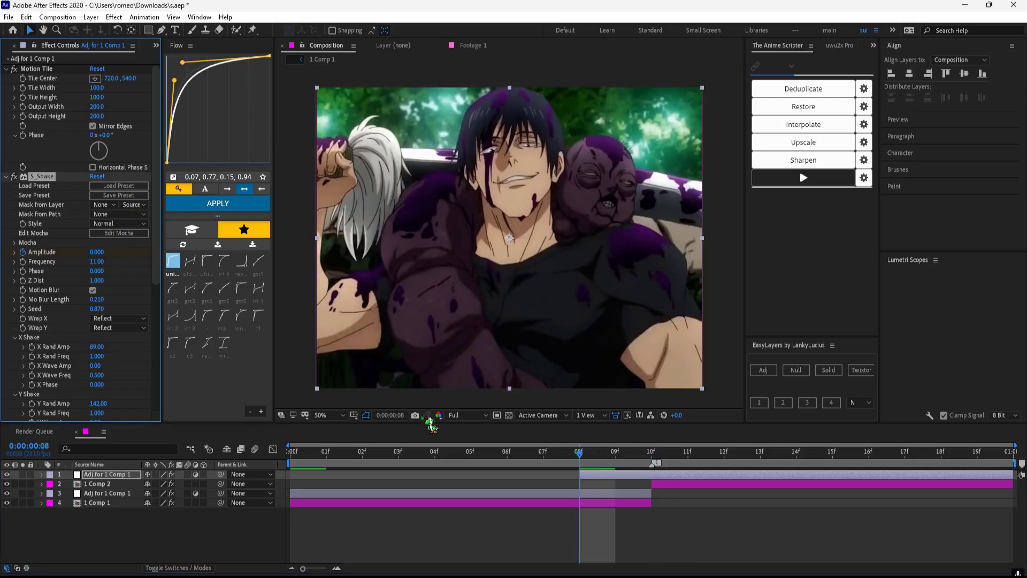
key("u")
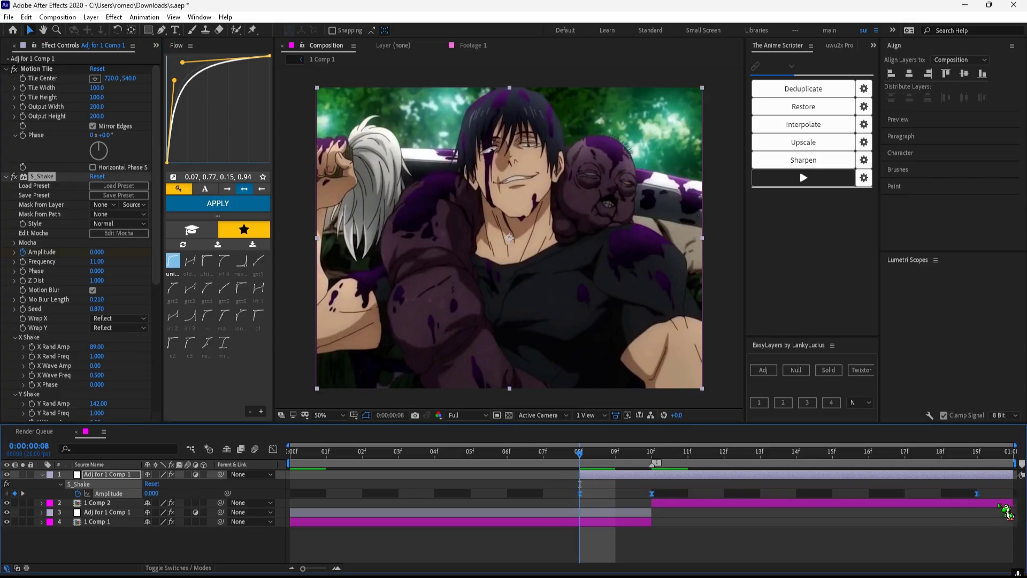
left_click_drag(992, 491, 608, 505)
left_click(232, 201)
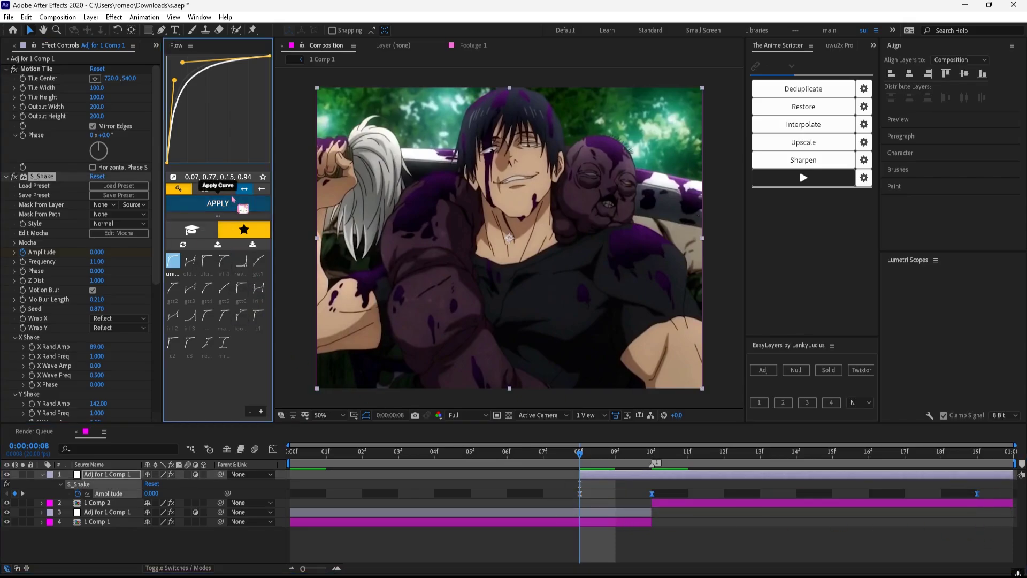
Collapse the duplicate's keyframes, save the project and preview the edit from the start.
left_click(449, 491)
key("u")
key("ctrl+s")
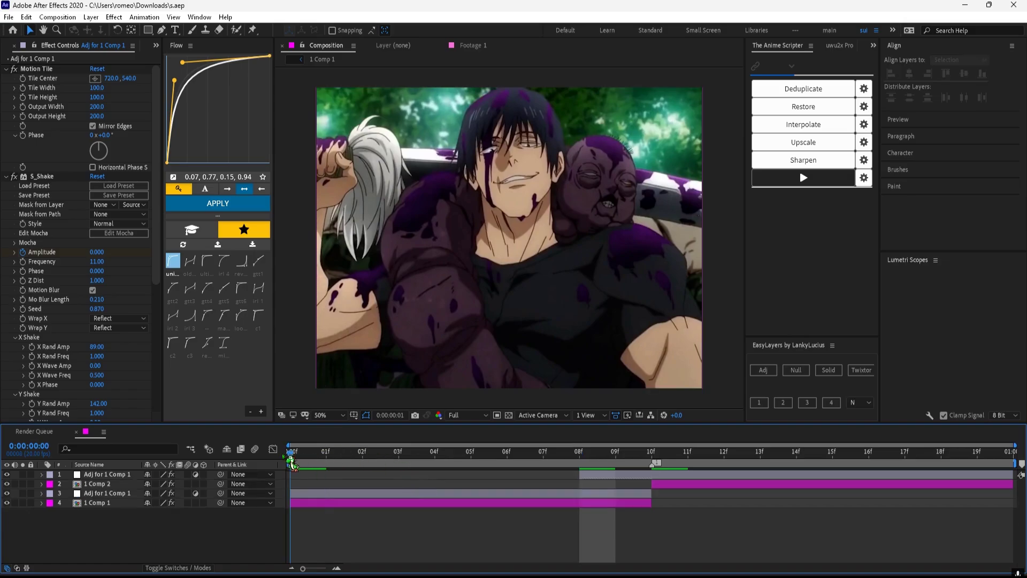
key("space")
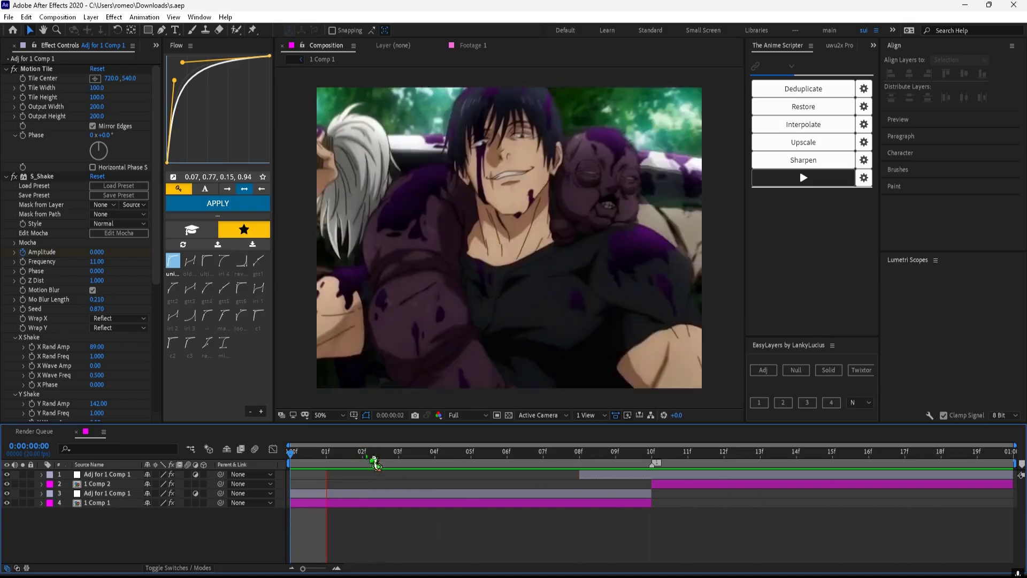
key("space")
Reshape the first adjustment layer's Amplitude curve in the Graph Editor into a steep early drop with a long, flat ease-out.
left_click(359, 494)
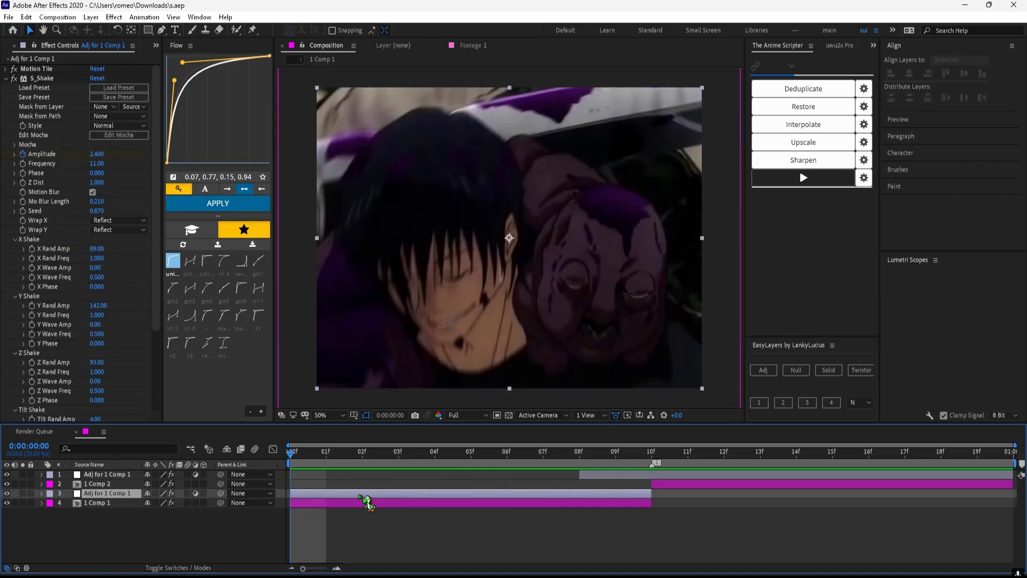
key("u")
left_click(622, 512)
left_click_drag(627, 514, 286, 524)
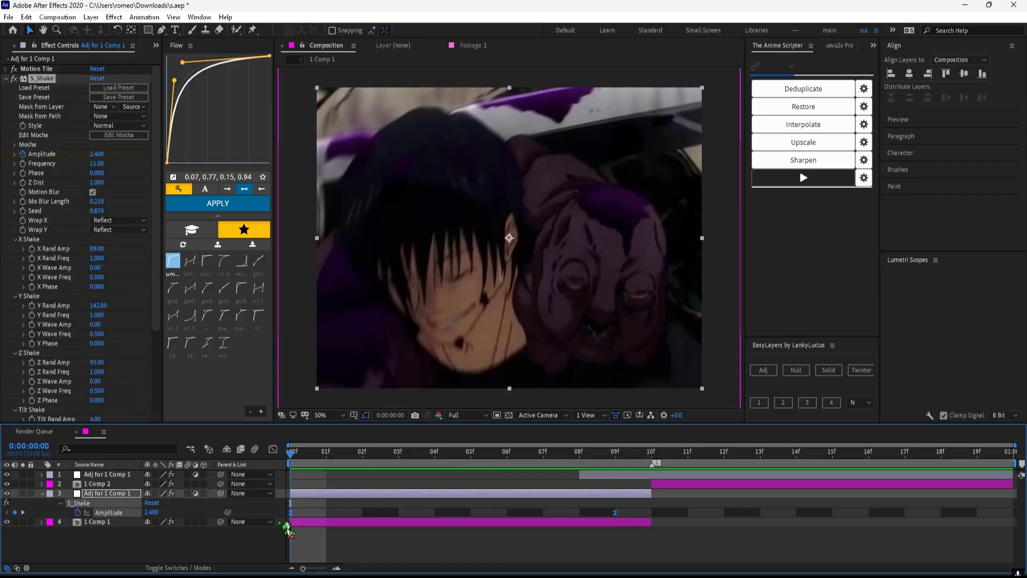
left_click(272, 449)
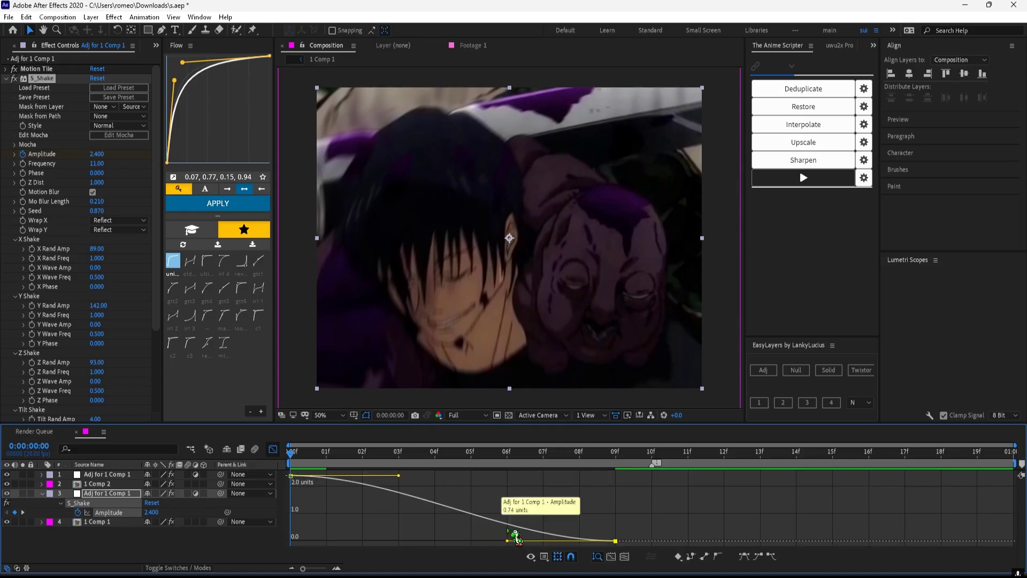
left_click_drag(508, 541, 357, 542)
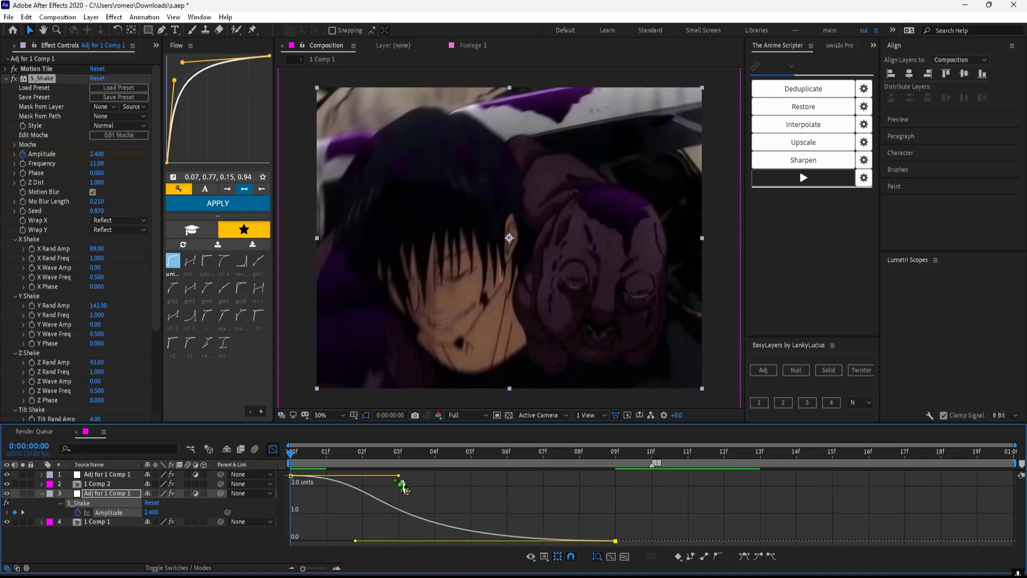
left_click_drag(398, 476, 353, 547)
left_click_drag(357, 542, 353, 539)
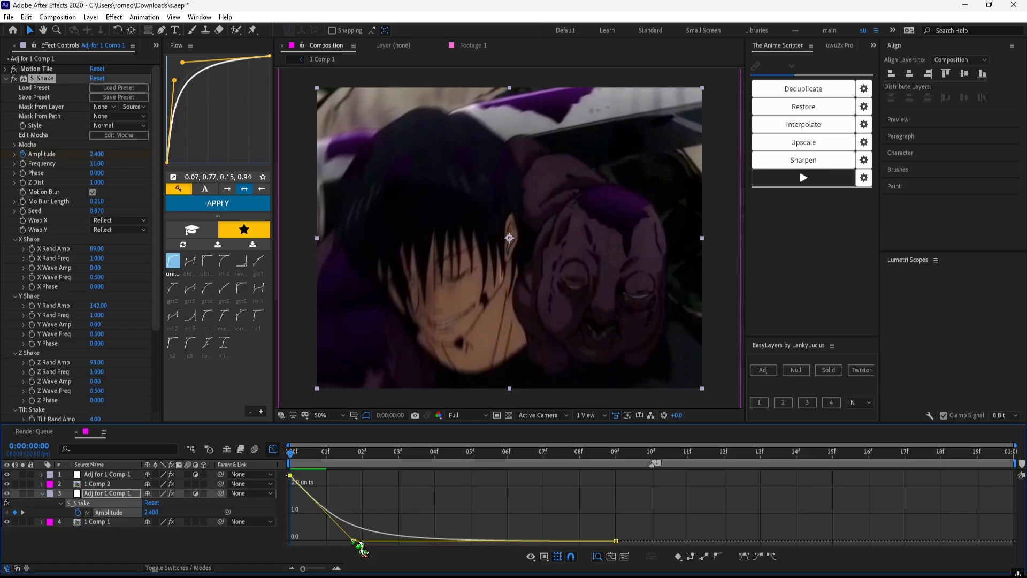
left_click_drag(322, 467, 618, 473)
key("u")
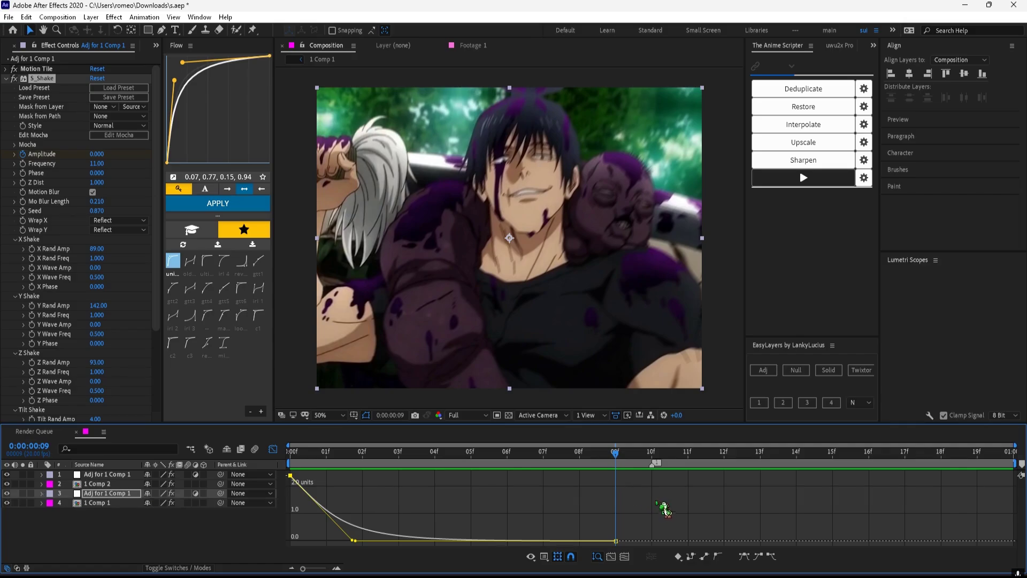
left_click(273, 448)
Preview the edit from the start to check the reshaped shake.
left_click(301, 452)
key("space")
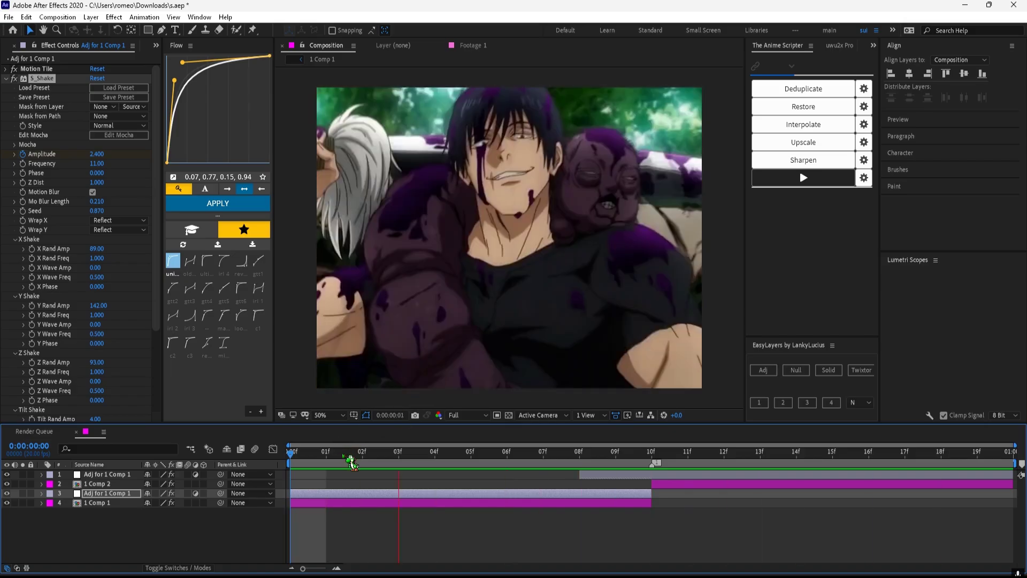
key("space")
left_click_drag(324, 451, 379, 444)
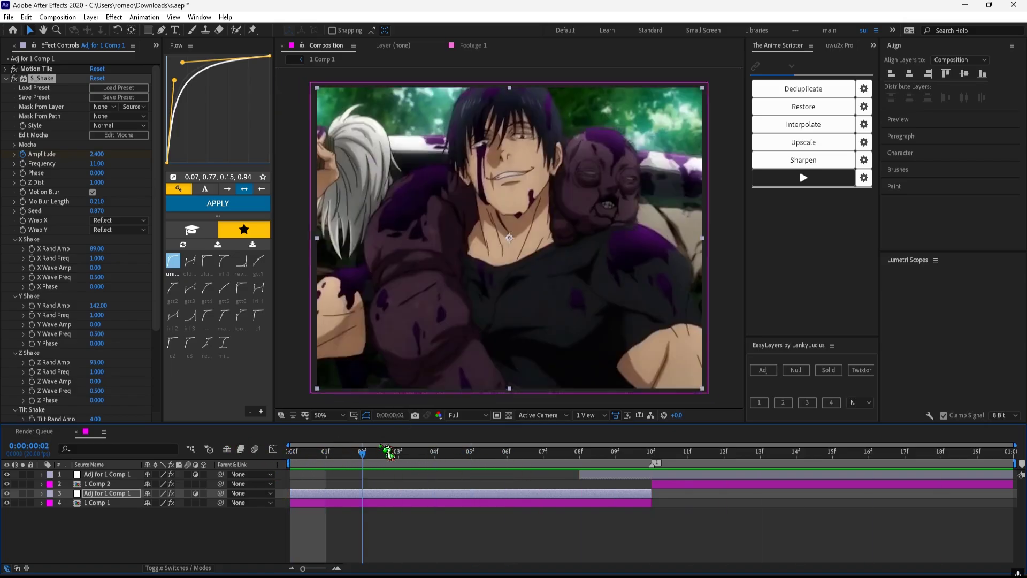
key("space")
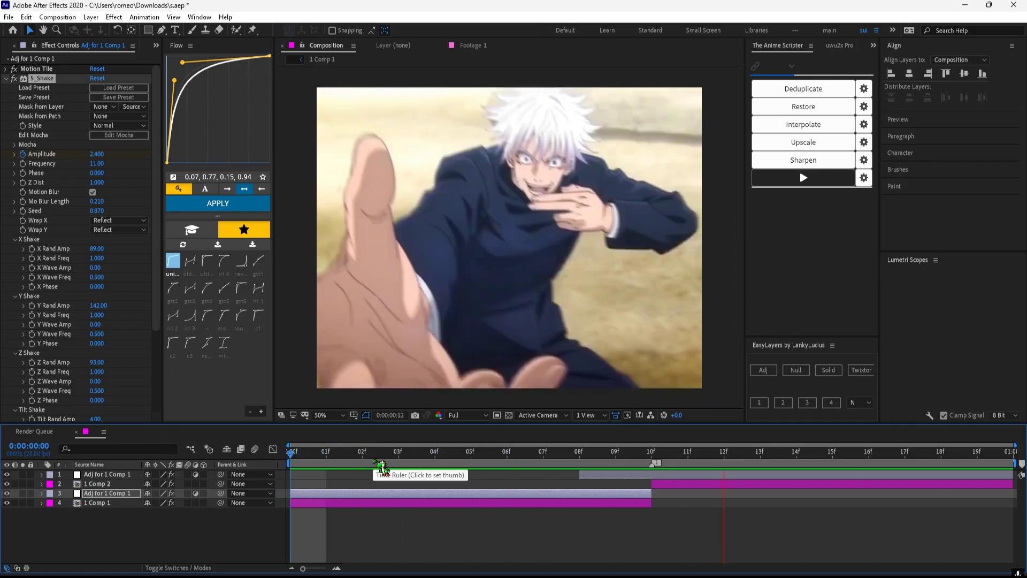
key("space")
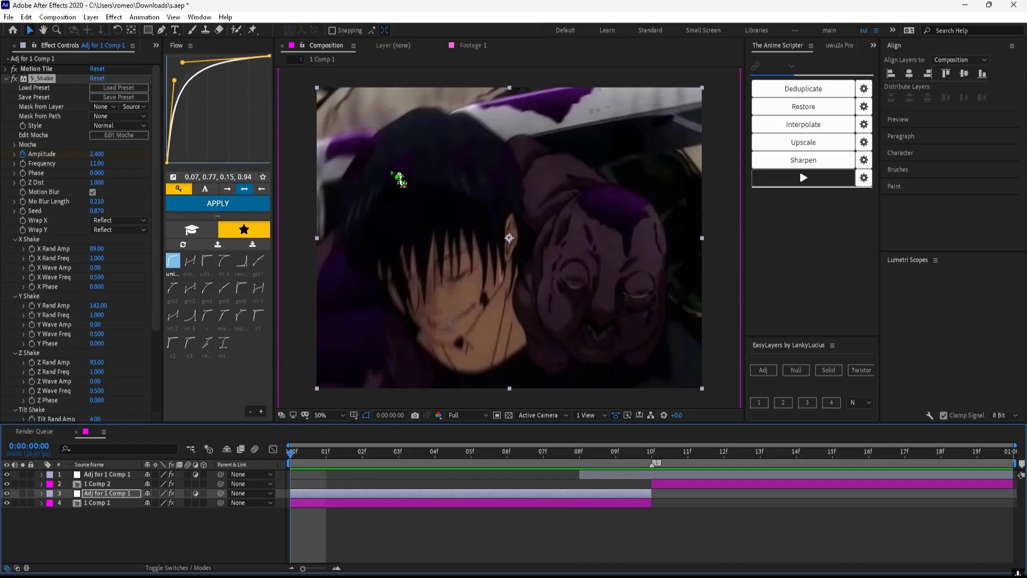
Set the first adjustment layer's S_Shake Frequency to 8 and reveal its Amplitude keyframes.
left_click(99, 163)
type("8")
key("Return")
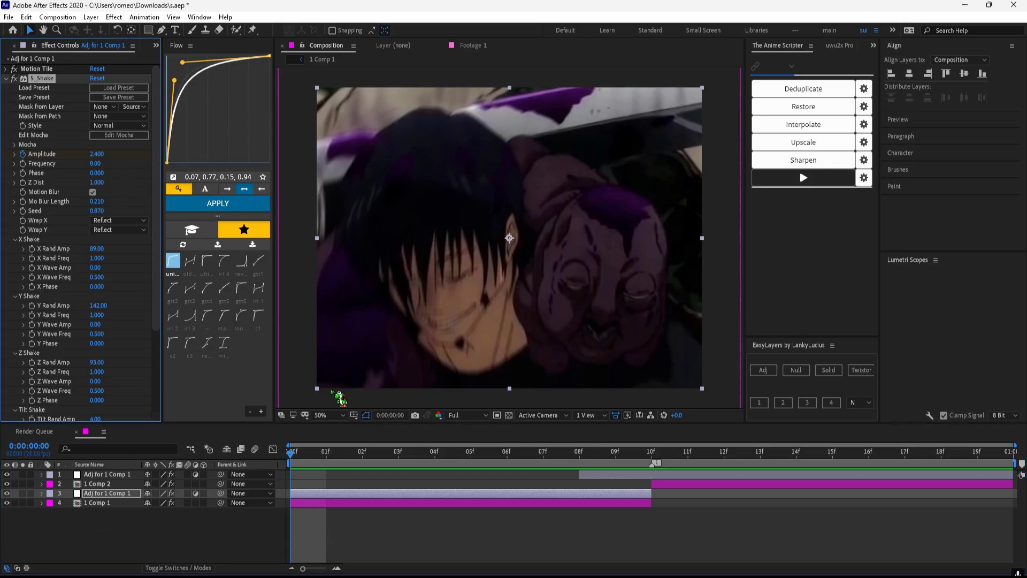
key("u")
left_click_drag(316, 518, 284, 526)
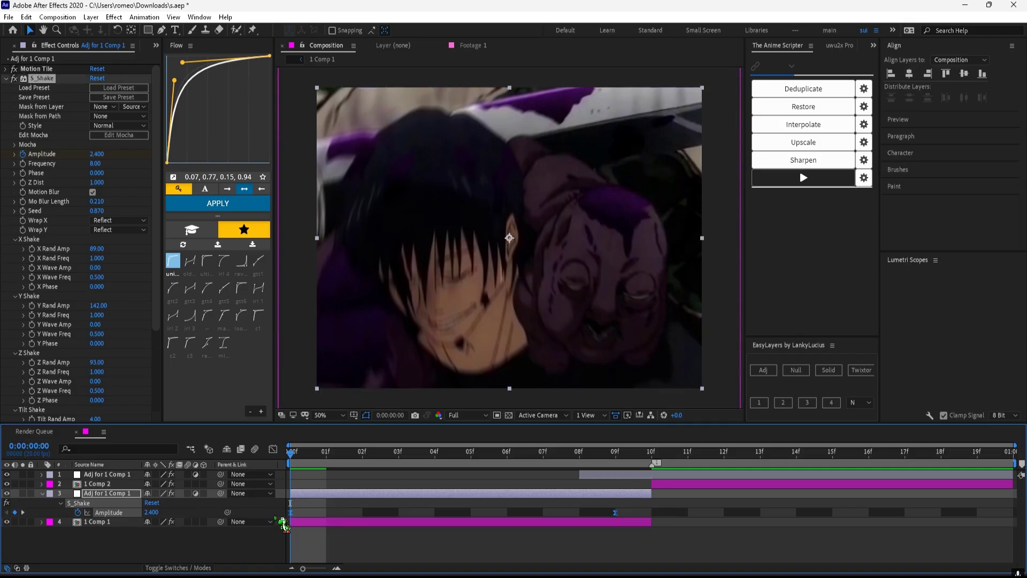
left_click(310, 487)
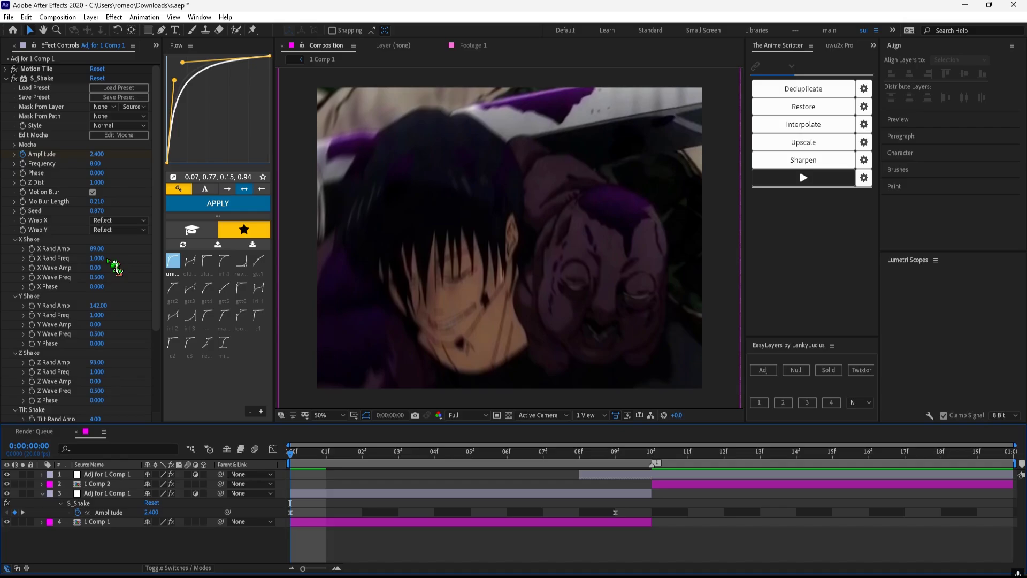
Set the first adjustment layer's S_Shake X Rand Amp to 121, Y Rand Amp to 83, Z Rand Amp to 105 and Seed to 0.380.
left_click_drag(100, 253, 121, 254)
left_click_drag(112, 310, 73, 303)
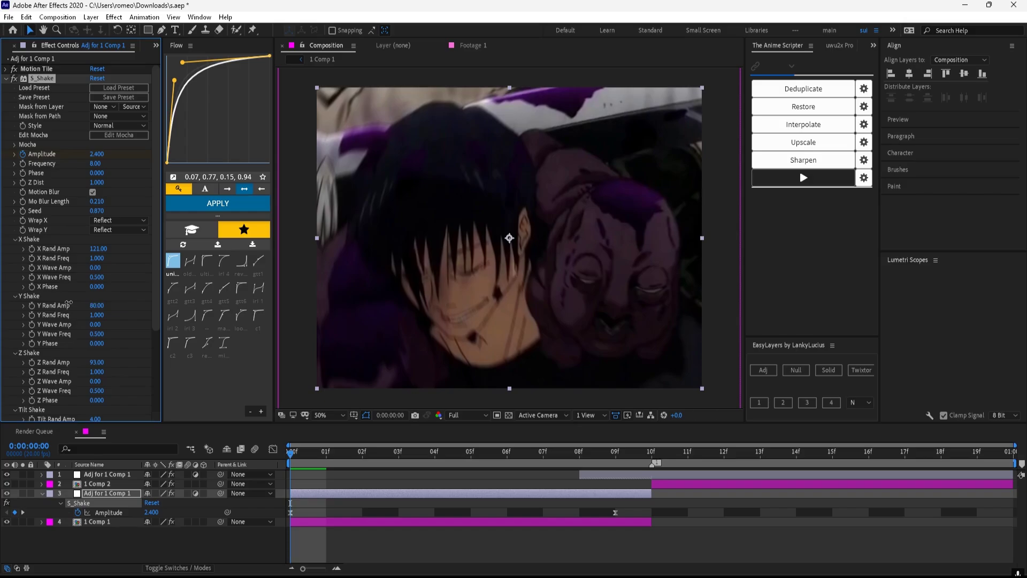
left_click_drag(95, 361, 116, 359)
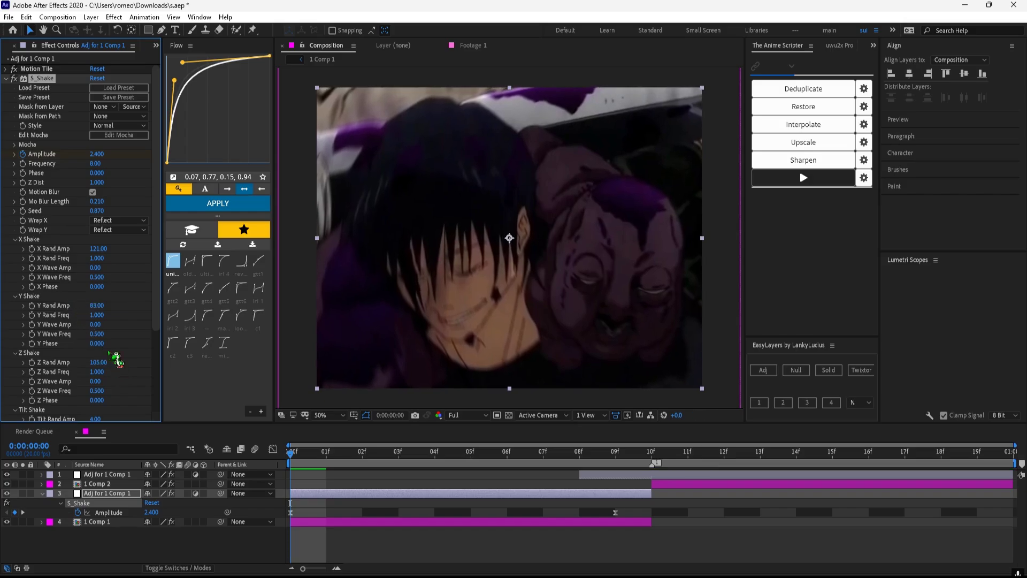
left_click(100, 212)
left_click_drag(101, 216, 120, 212)
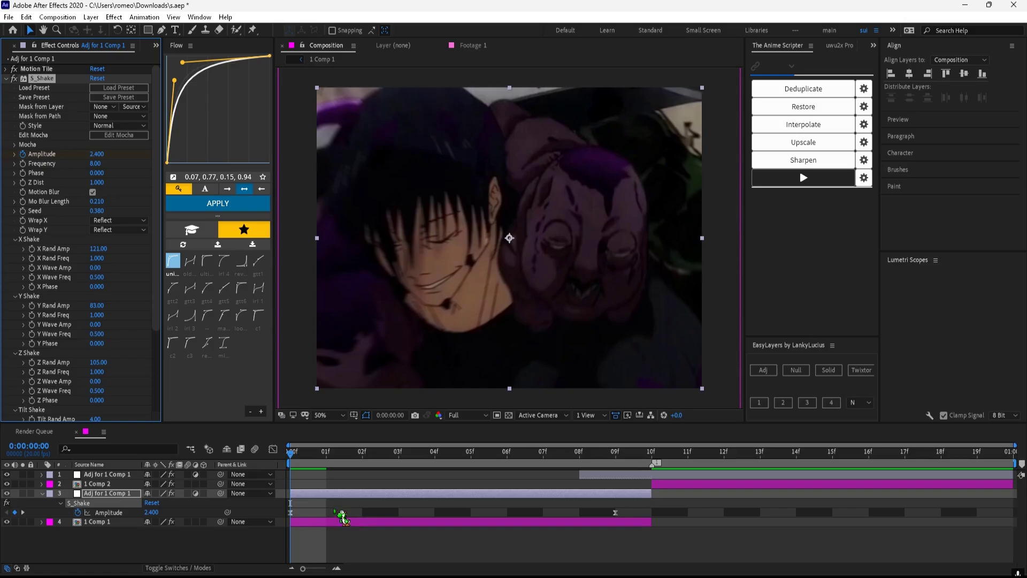
Reveal 1 Comp 1's Scale keyframes and reapply Flow's universal curve to the first adjustment layer's two Amplitude keyframes.
left_click(315, 521)
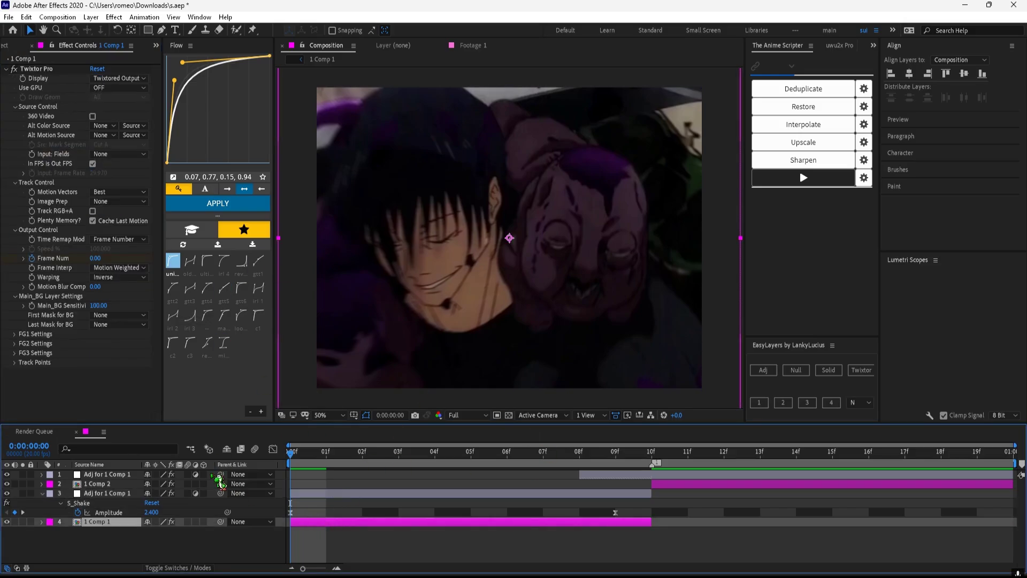
key("u")
left_click(315, 494)
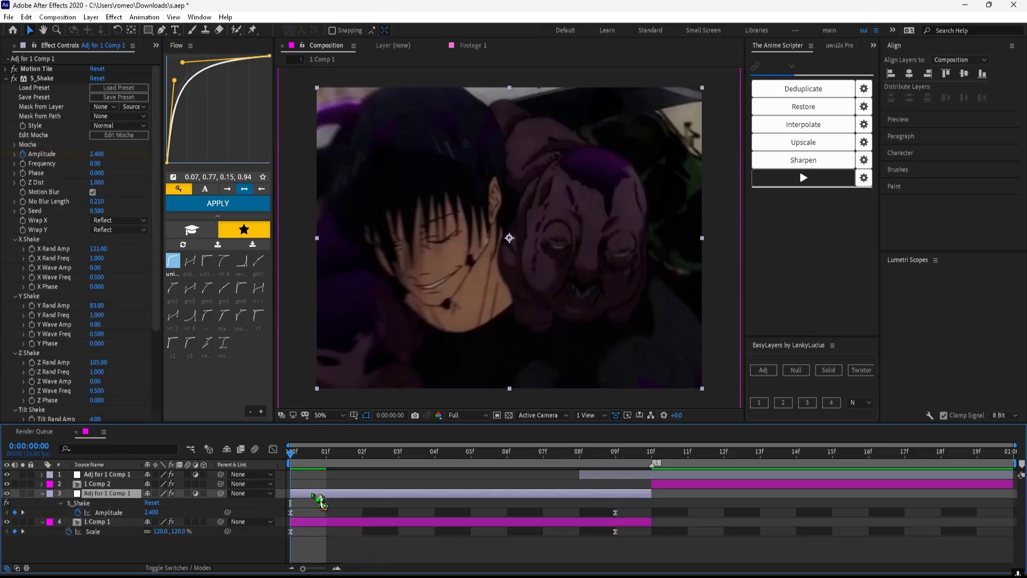
left_click_drag(629, 506, 289, 517)
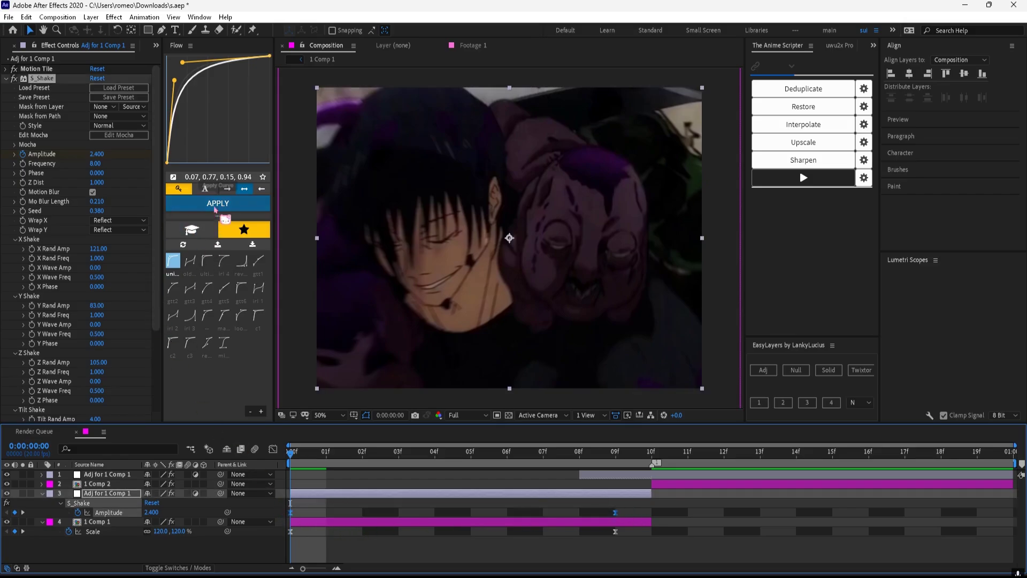
Delete the adjustment layer above 1 Comp 2 and duplicate the updated first shake adjustment layer.
left_click_drag(331, 450, 615, 451)
left_click(645, 479)
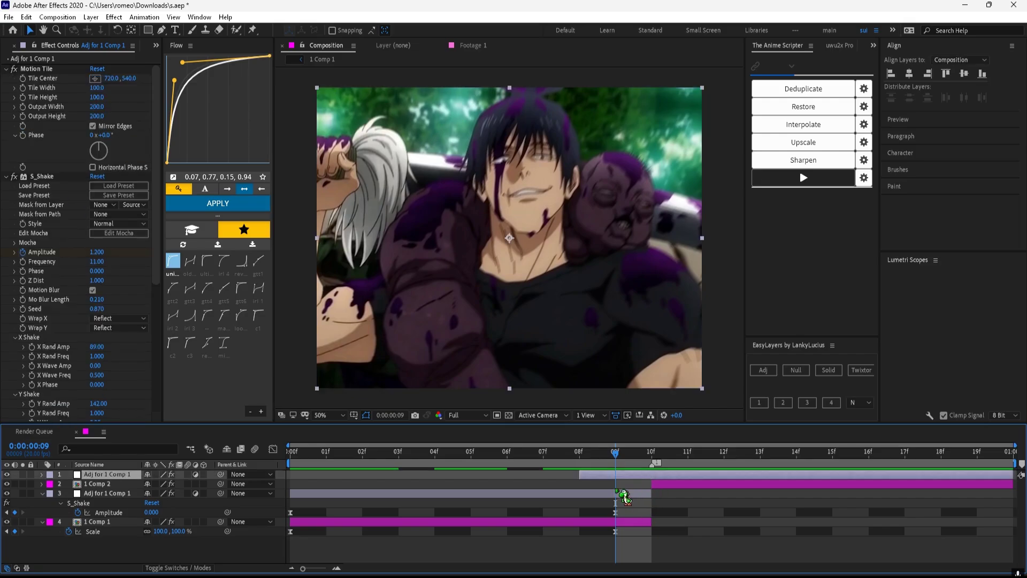
key("Delete")
left_click(350, 488)
key("ctrl+d")
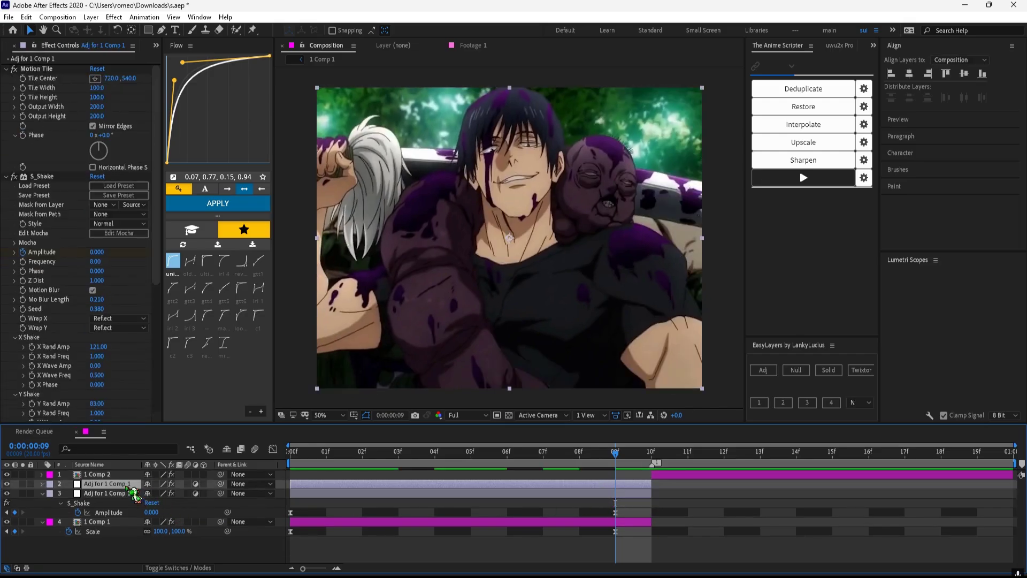
Move the duplicate above 1 Comp 2, shift it to start at frame 10 and extend its start back to frame 8.
left_click_drag(131, 488, 131, 470)
left_click_drag(602, 476, 953, 484)
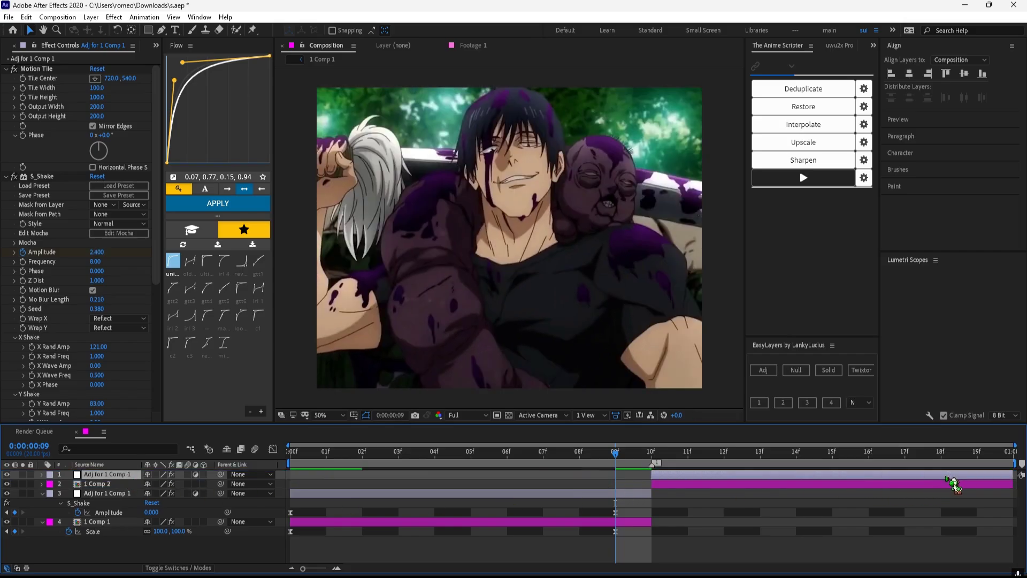
left_click_drag(653, 472, 590, 473)
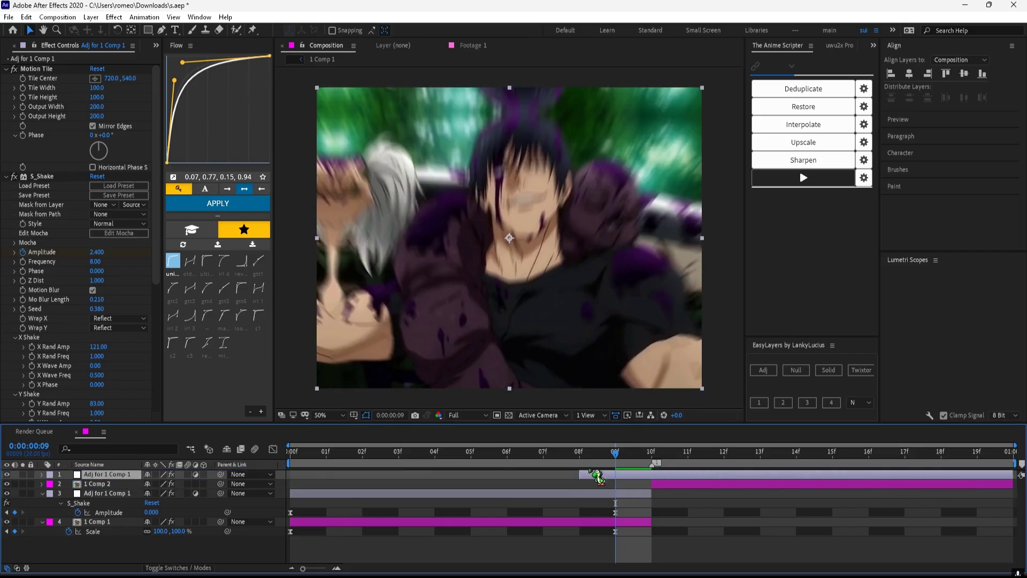
Add an Amplitude keyframe of 0 at frame 8 to the shake adjustment layer above 1 Comp 2.
left_click(588, 455)
key("u")
left_click(97, 252)
type("0.62")
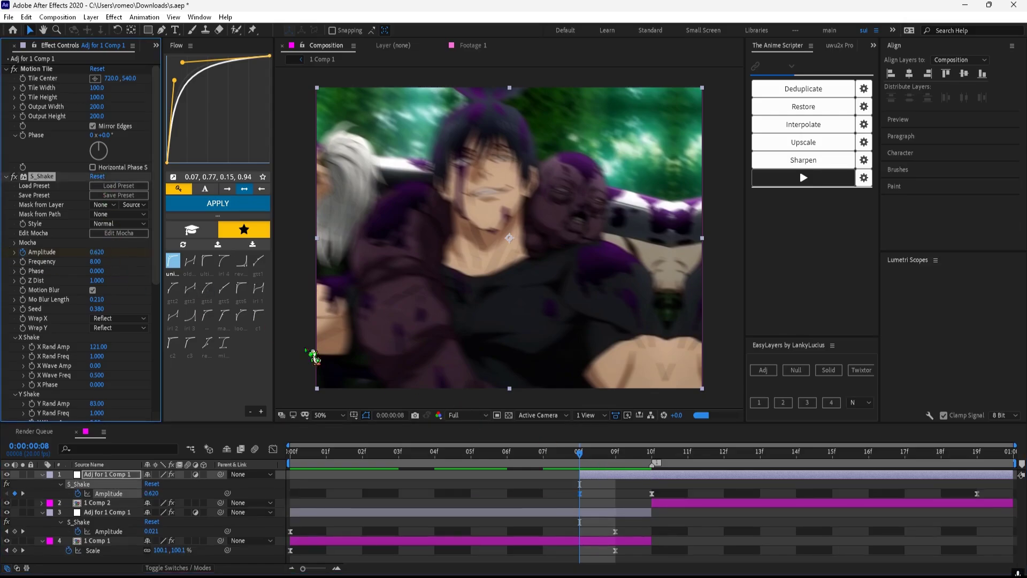
key("Return")
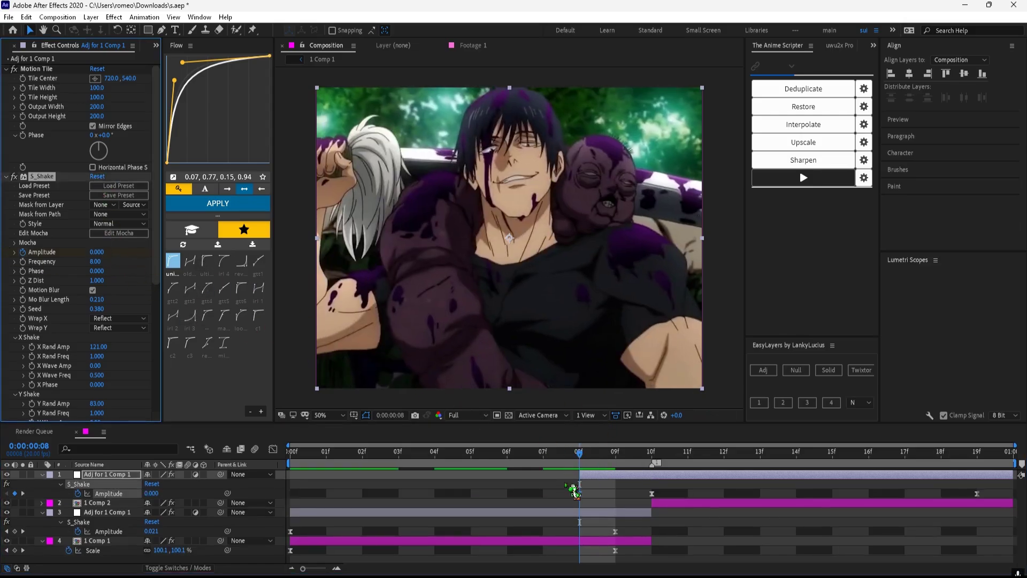
Apply Flow's universal curve to the upper adjustment layer's three Amplitude keyframes and collapse its properties.
left_click_drag(566, 483, 1015, 494)
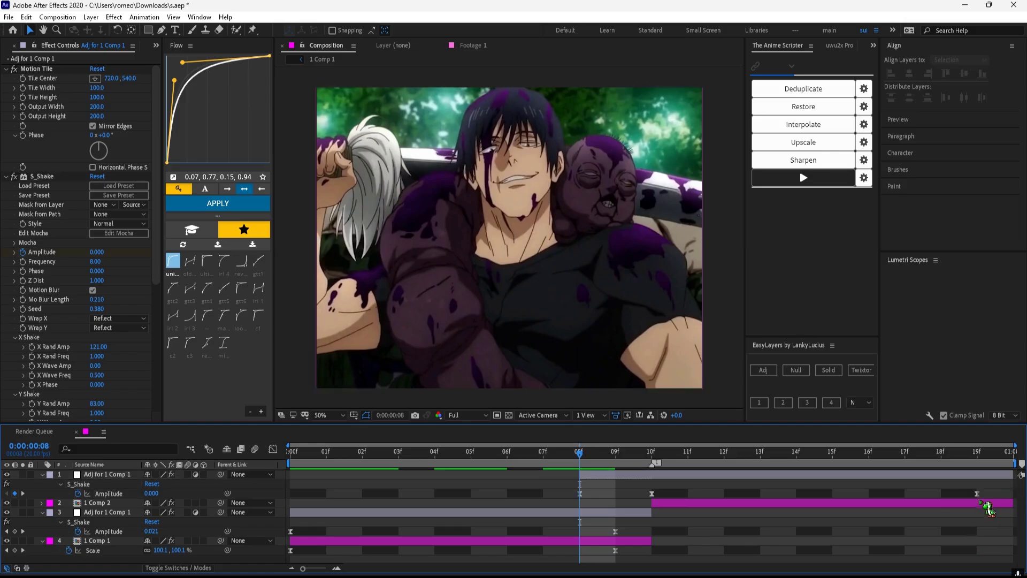
left_click(211, 204)
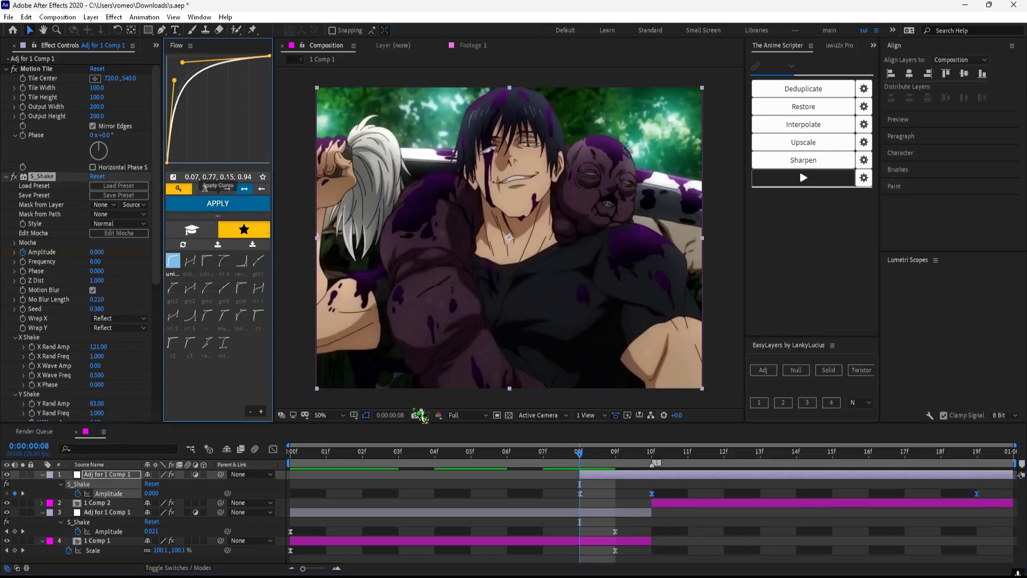
left_click(495, 491)
key("u")
Play back the composition from the first frame and scrub to frame 7 to check the transition shake.
left_click(644, 457)
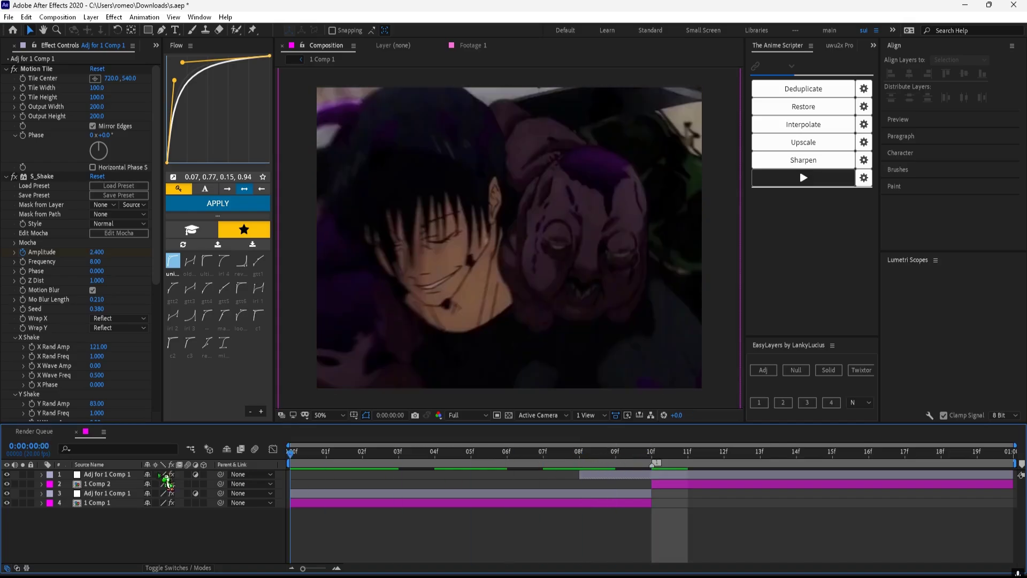
left_click_drag(651, 460, 295, 559)
key("space")
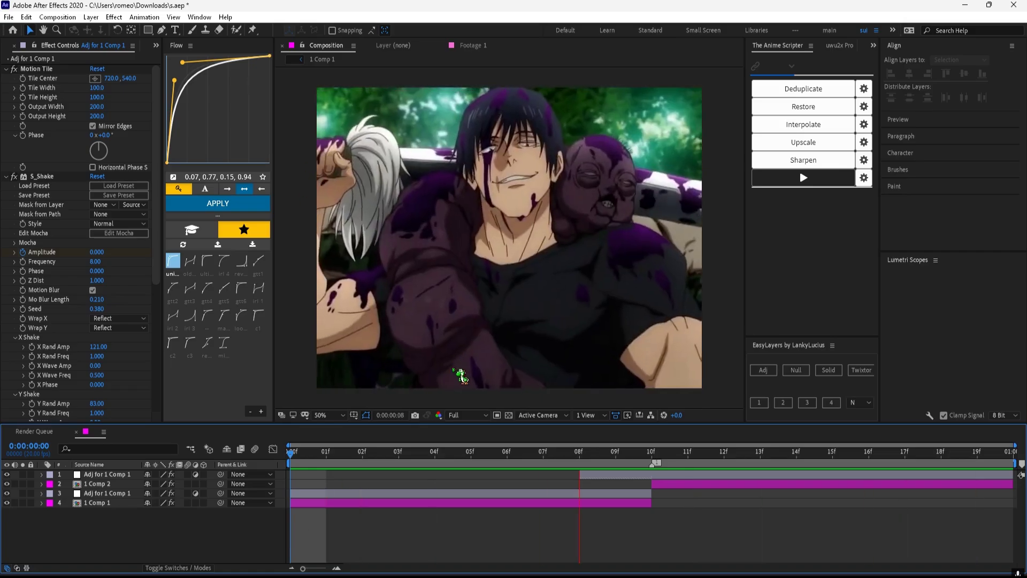
left_click(422, 459)
left_click_drag(433, 458, 543, 453)
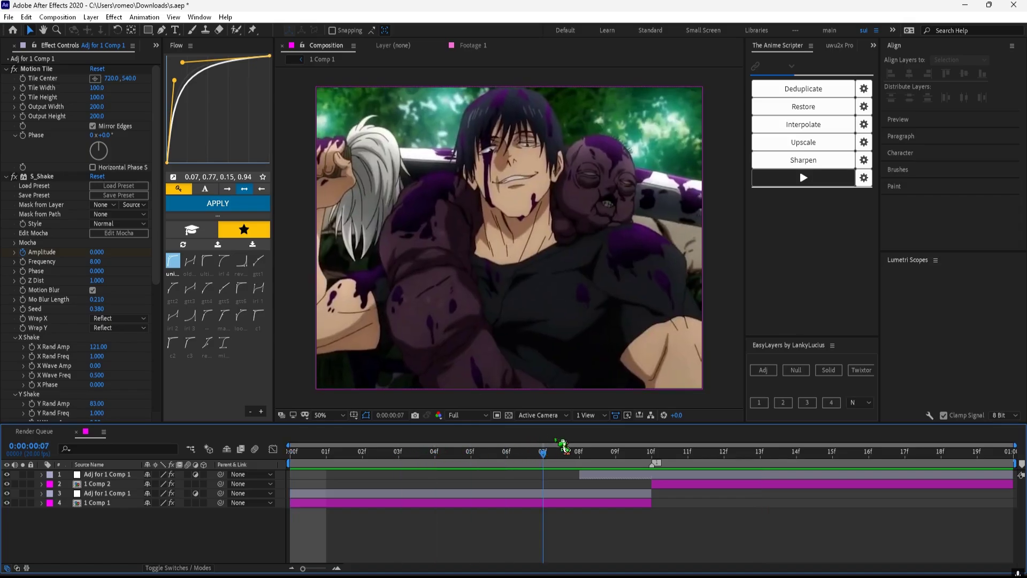
Reshape the first adjustment layer's S_Shake Amplitude curve in the Graph Editor into a steep early drop with a long ease-out.
left_click(574, 493)
key("u")
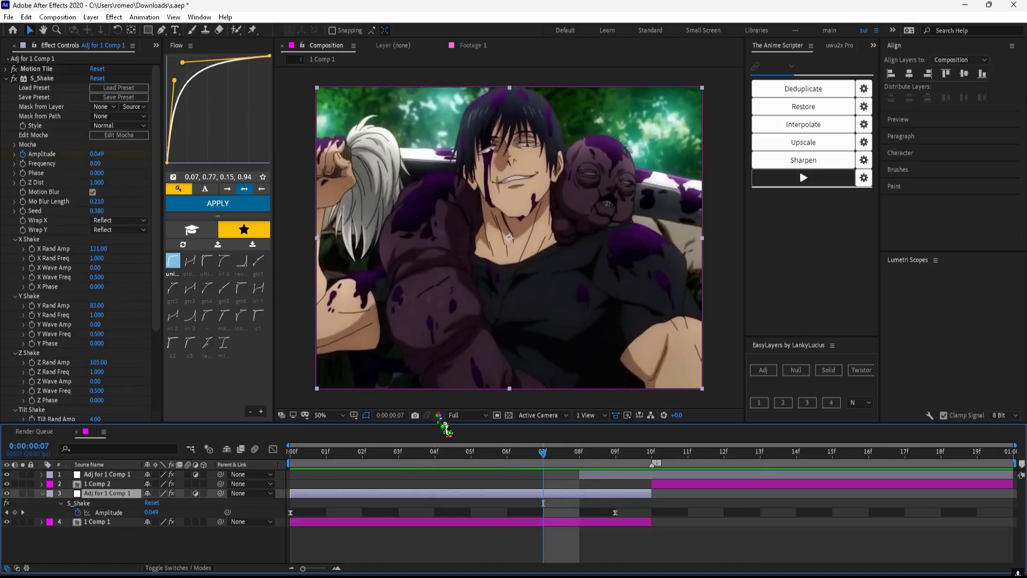
left_click_drag(311, 456, 290, 457)
left_click_drag(665, 541, 264, 503)
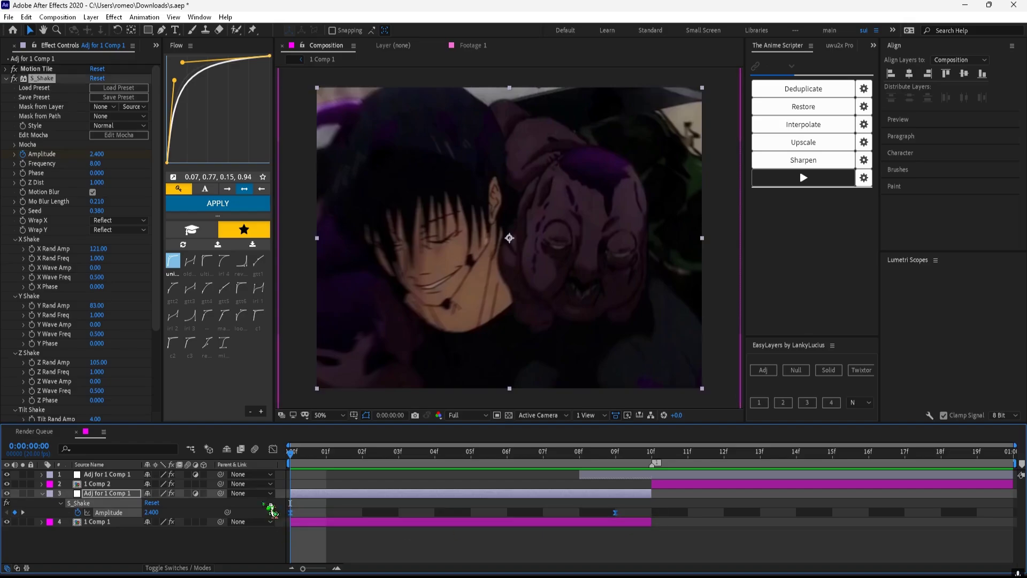
left_click(272, 448)
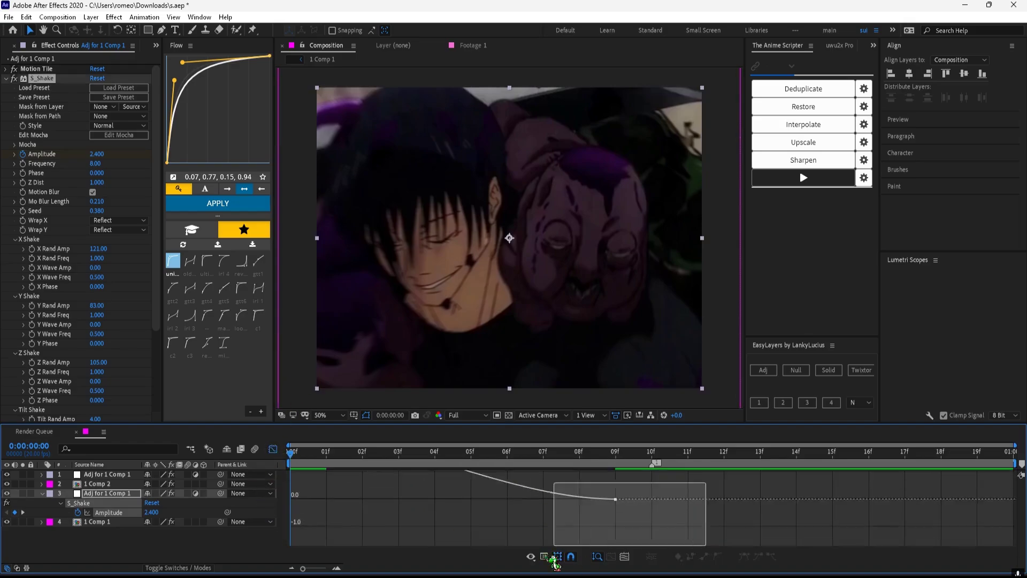
left_click_drag(508, 542, 389, 548)
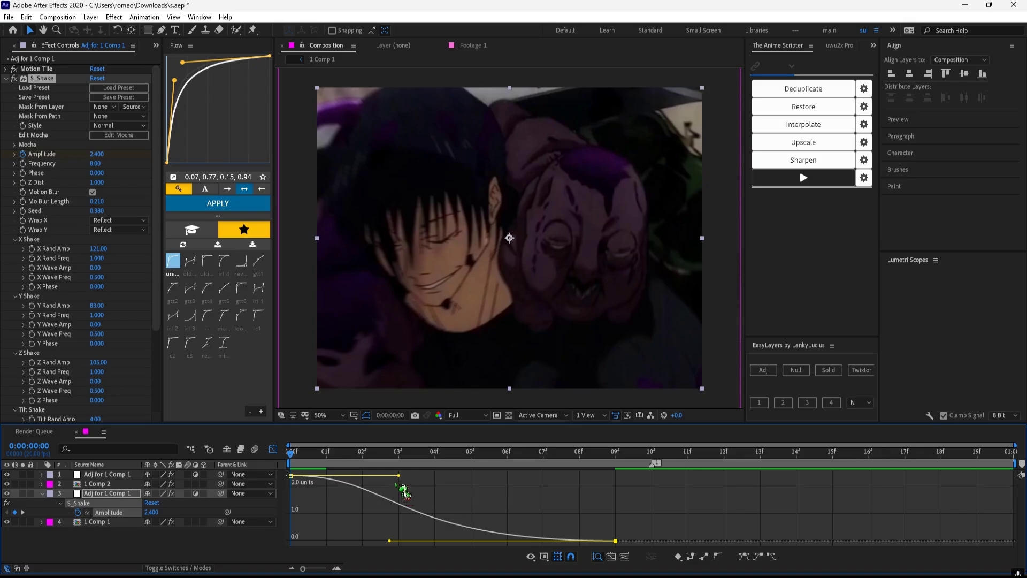
left_click_drag(399, 475, 356, 539)
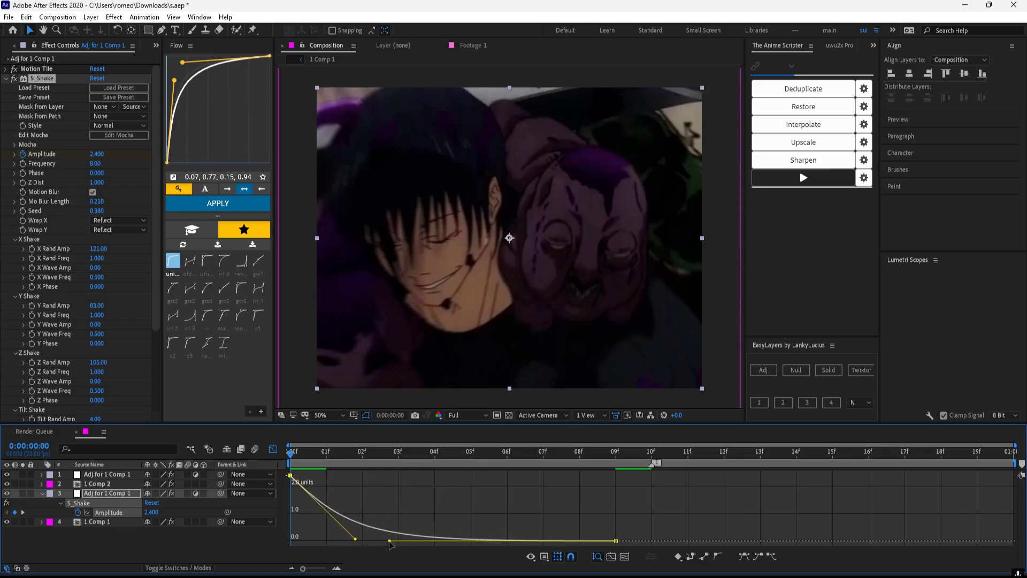
Scrub the first frames and play back the composition from the start to review the reshaped shake curve.
left_click(322, 458)
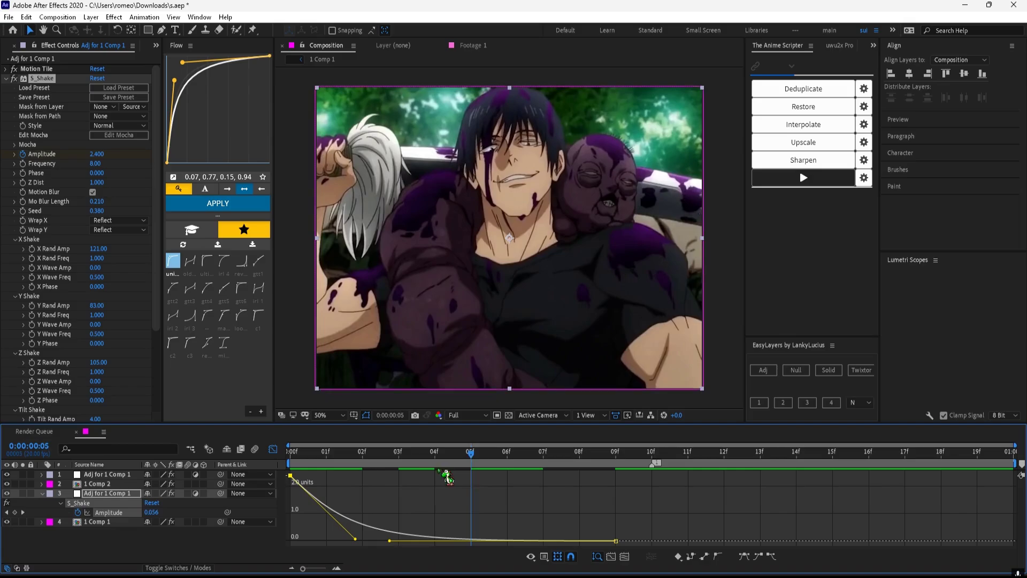
key("Page_Down")
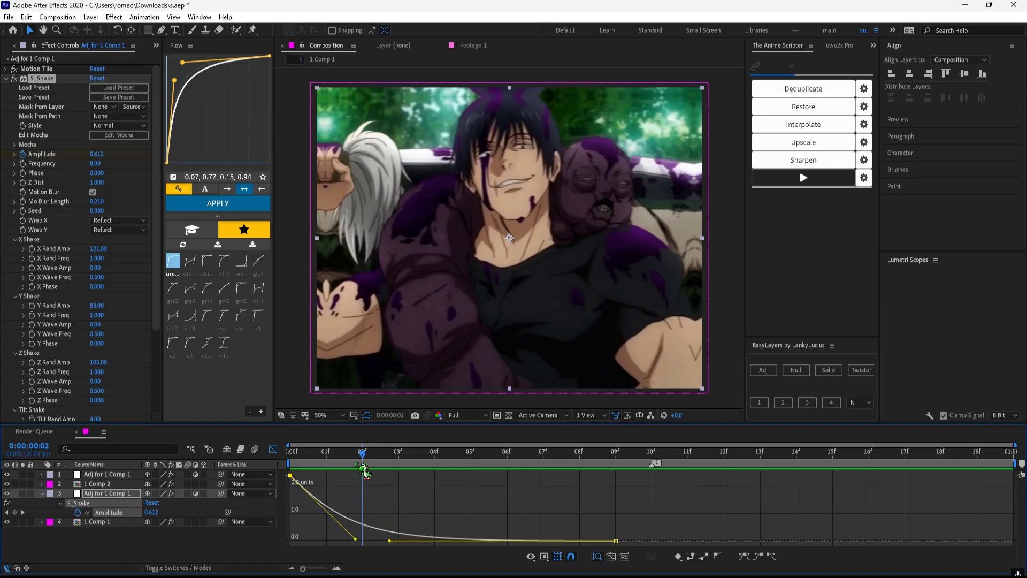
left_click_drag(359, 457, 270, 456)
key("space")
key("space")
key("space")
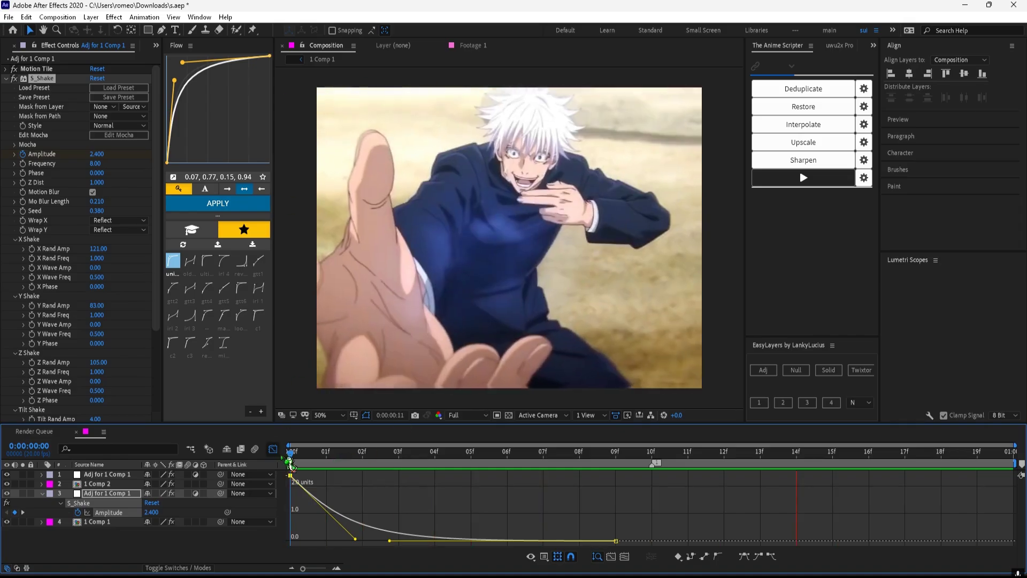
Fine-tune the incoming and outgoing handles of the first layer's Amplitude curve and save the project.
left_click_drag(290, 461, 367, 470)
left_click_drag(390, 542, 364, 545)
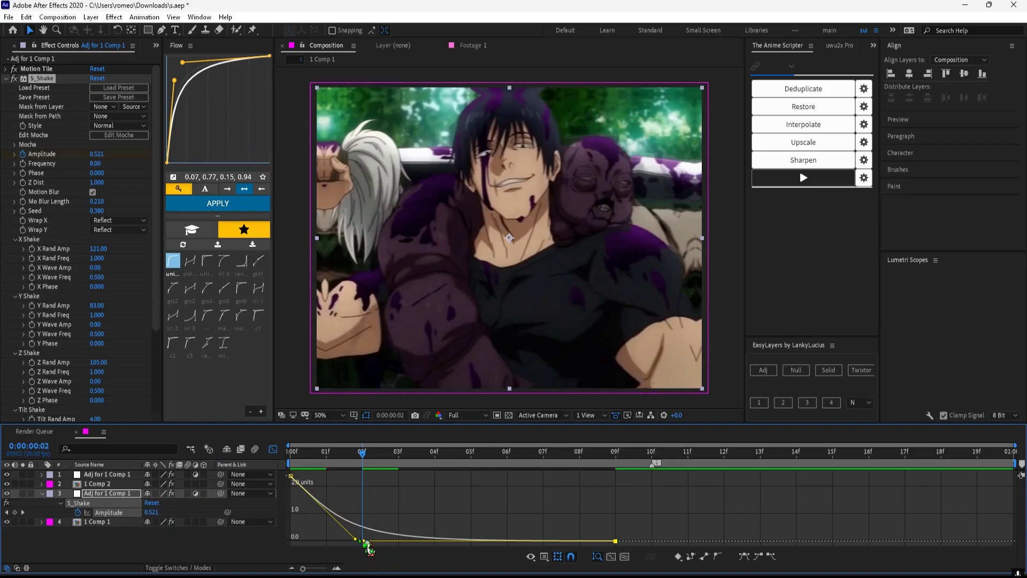
mouse_move(378, 549)
left_mouse_down()
mouse_move(481, 546)
mouse_move(305, 546)
mouse_move(370, 547)
mouse_move(370, 537)
left_mouse_up()
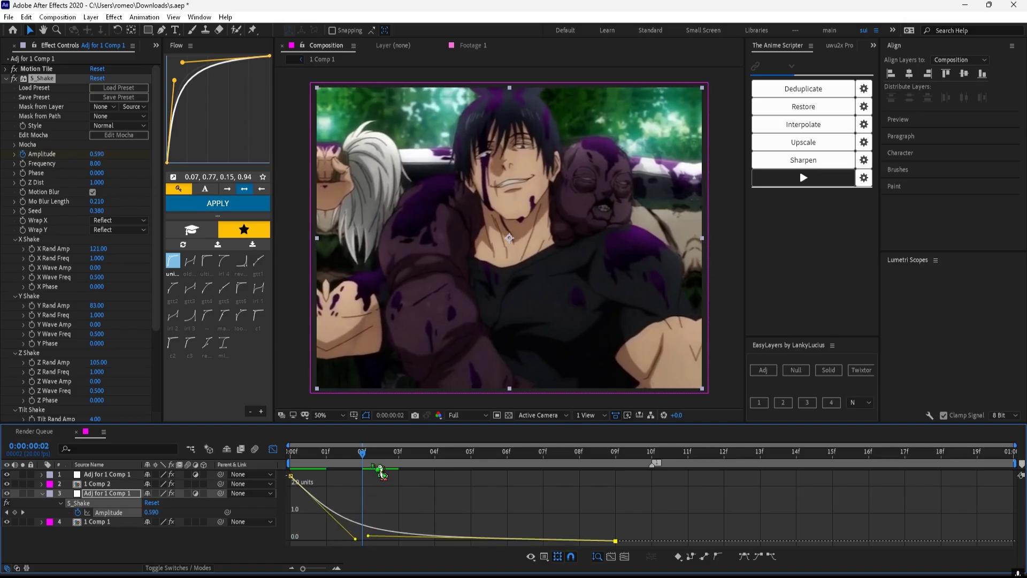
left_click_drag(371, 463, 480, 473)
left_click_drag(355, 542, 371, 543)
key("ctrl+s")
Leave the Graph Editor, play the composition from the first frame and scrub back over the opening and transition.
key("Home")
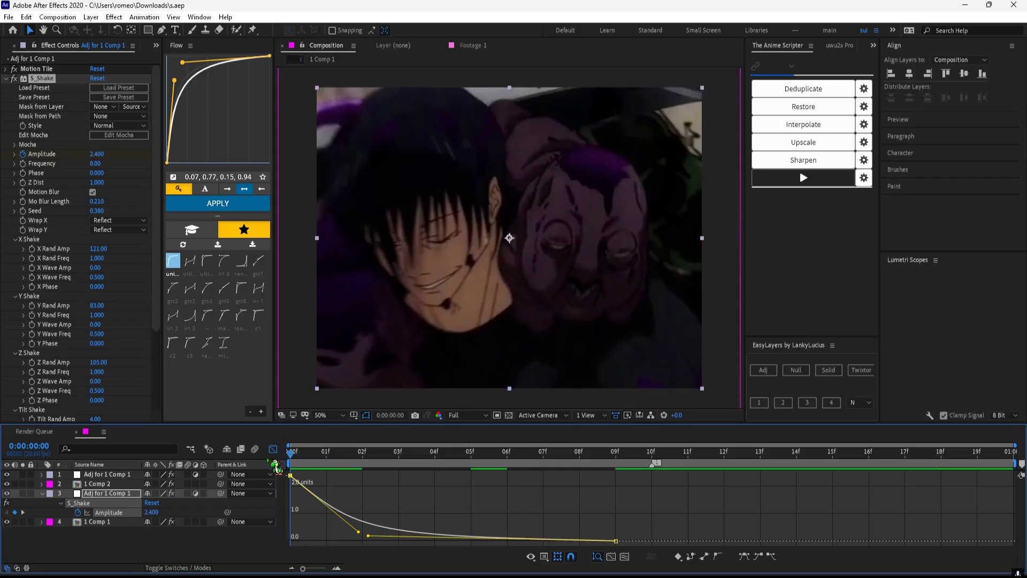
key("shift+F3")
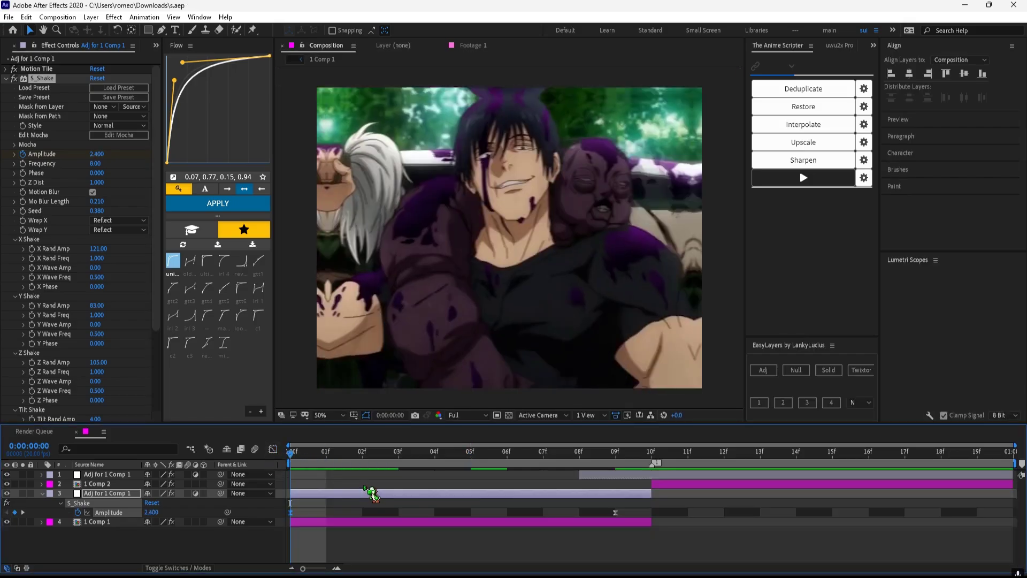
key("space")
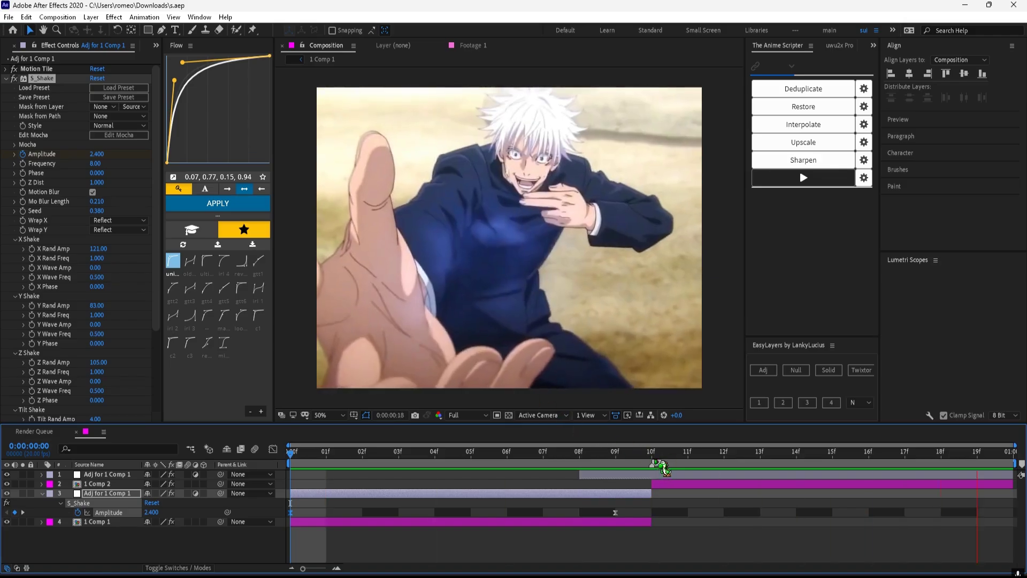
left_click_drag(653, 459, 228, 468)
left_click_drag(361, 460, 247, 468)
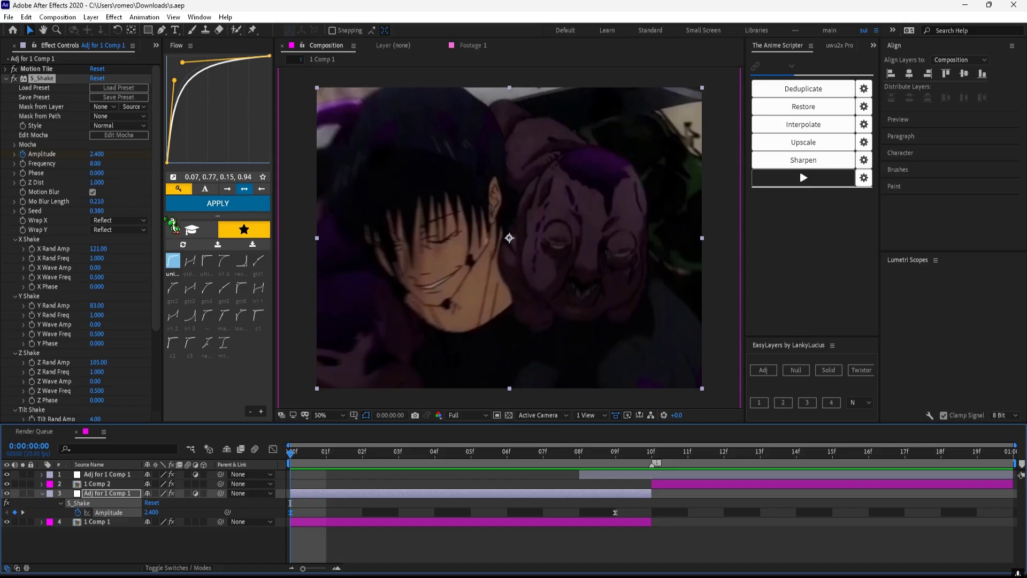
left_click_drag(339, 457, 256, 469)
Set the first adjustment layer's S_Shake Frequency to 6 and starting Amplitude to 2, and delete the adjustment layer above 1 Comp 2.
left_click(96, 163)
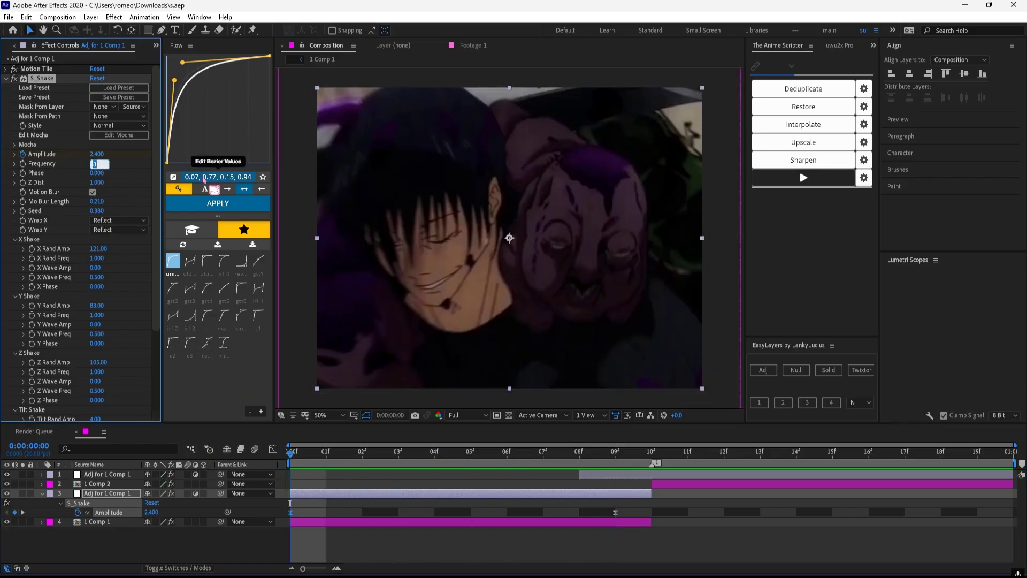
type("6")
key("Return")
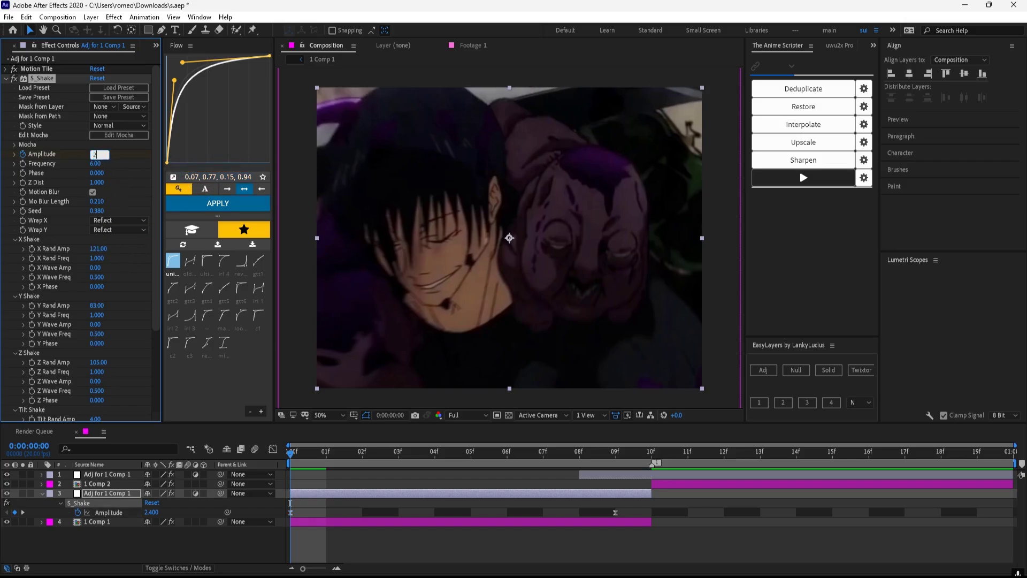
type("2")
key("Return")
left_click(648, 475)
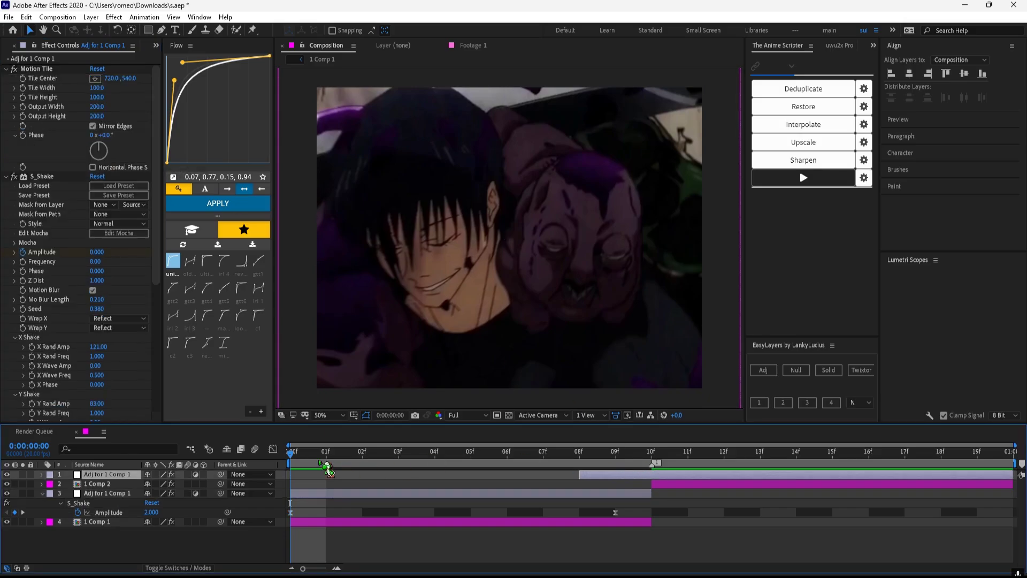
key("Delete")
Set the remaining adjustment layer's S_Shake Mo Blur Length to 0.310 and Seed to 0.
left_click(291, 484)
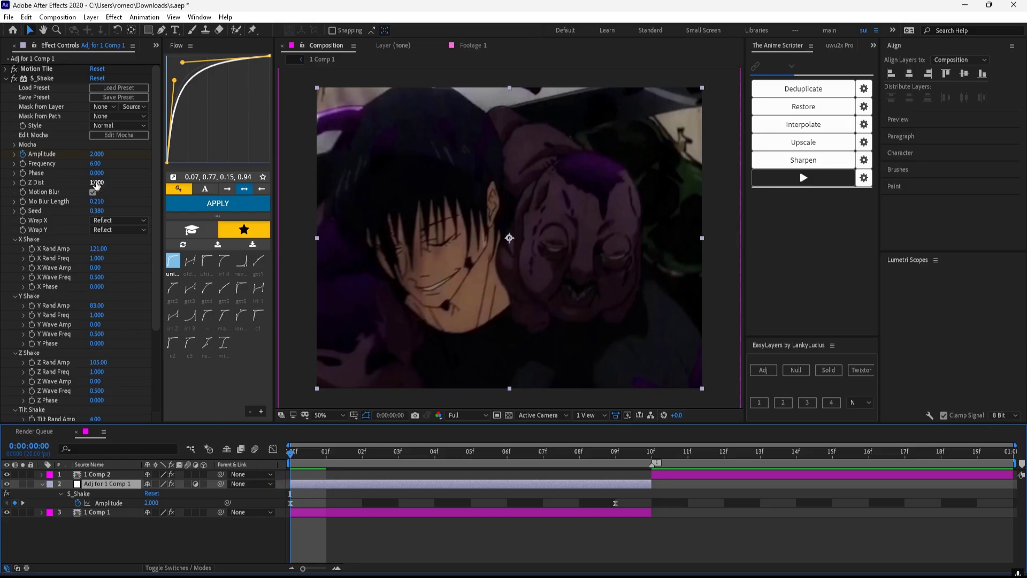
key("Tab")
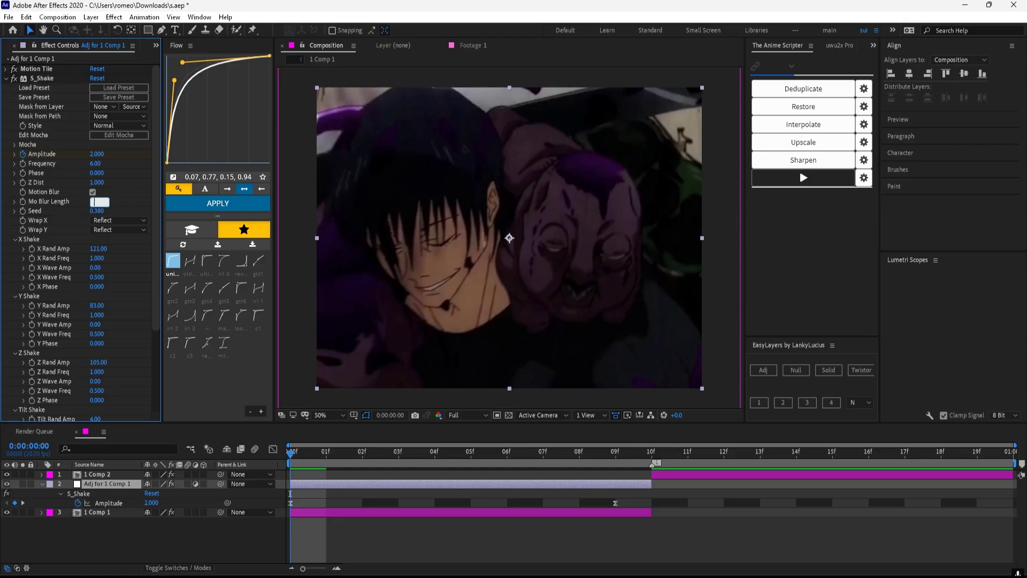
type("310")
key("Return")
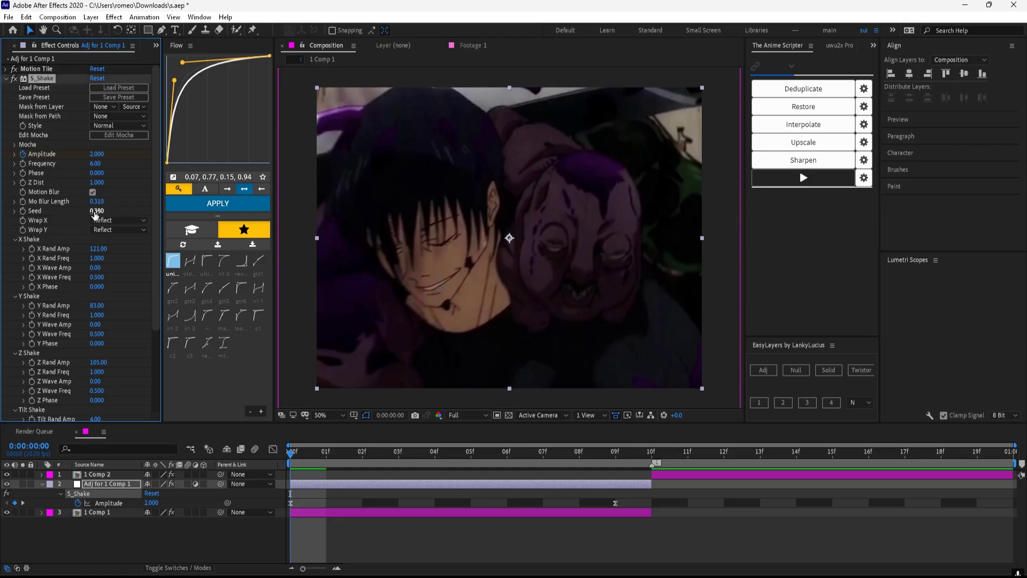
type("0")
key("Return")
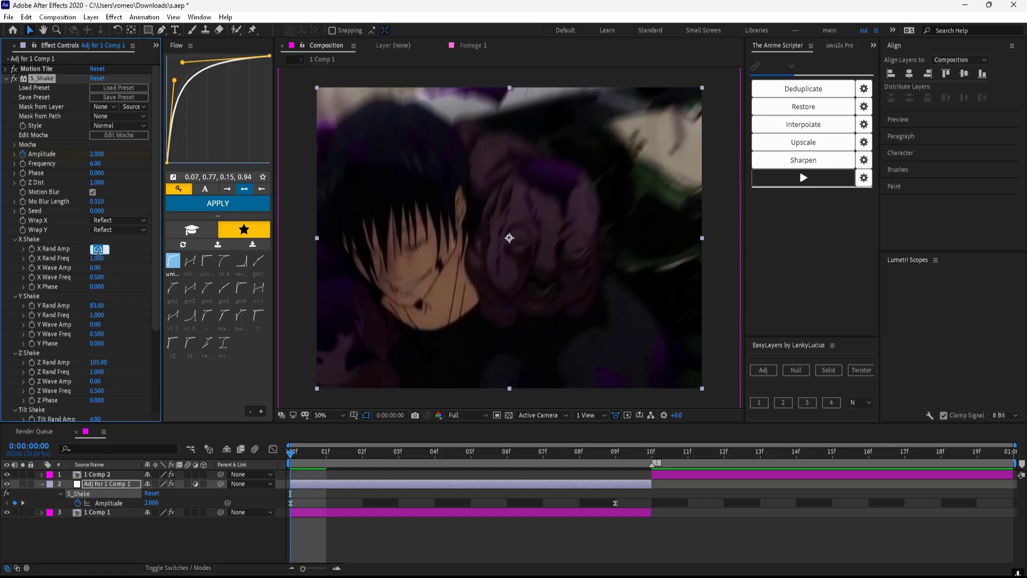
Set S_Shake's X Rand Amp to 171, Y Rand Amp to 101, Z Rand Amp to 85, Tilt Rand Amp to 3 and Seed to 0.250.
key("Return")
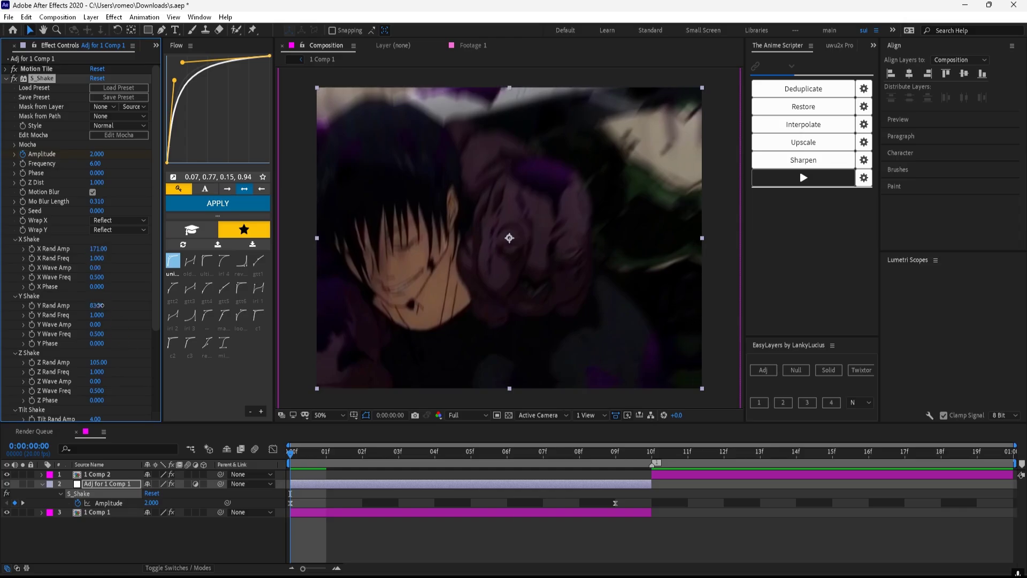
scroll(102, 321, "down", 1)
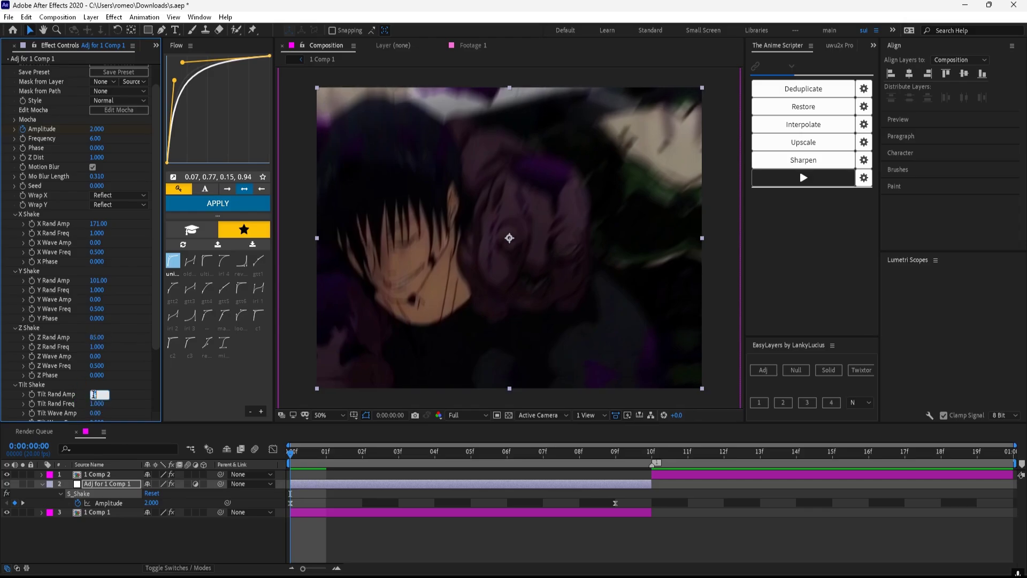
left_click_drag(103, 185, 112, 184)
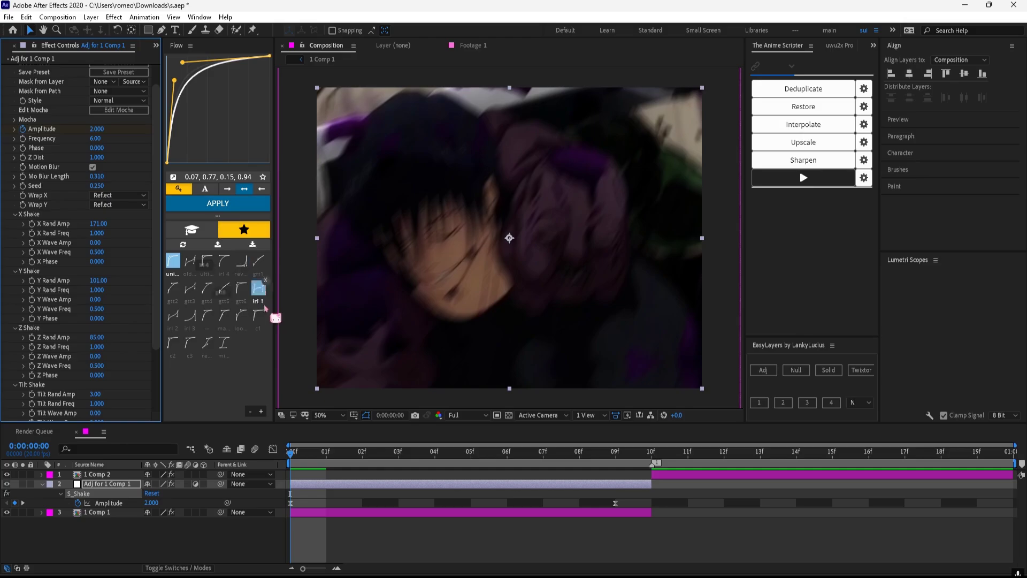
Reapply Flow's universal curve to both of the shake adjustment layer's Amplitude keyframes.
left_click_drag(638, 488, 278, 518)
left_click(219, 205)
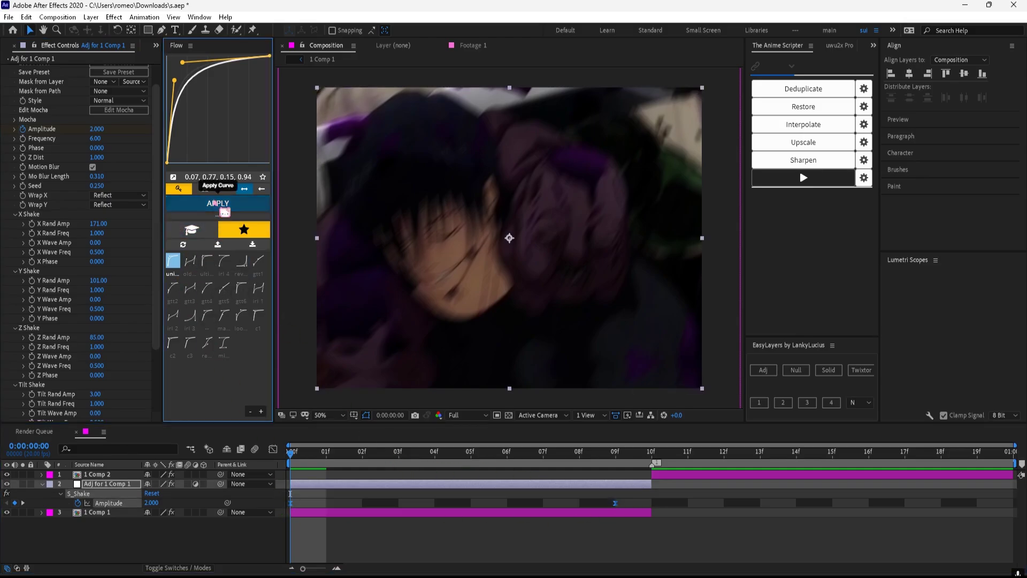
left_click(690, 523)
Duplicate the shake adjustment layer, move the copy above 1 Comp 2 and place it to start at frame 8.
left_click(618, 486)
key("ctrl+d")
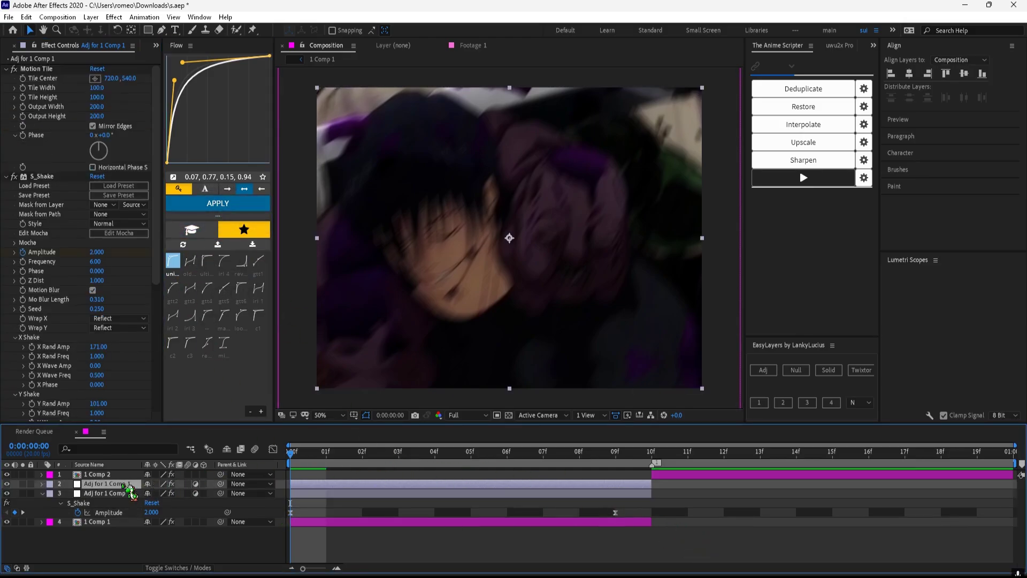
left_click_drag(121, 485, 118, 472)
left_click_drag(320, 475, 604, 473)
Set the duplicated layer's S_Shake Amplitude to 0 at its in point, frame 8.
key("i")
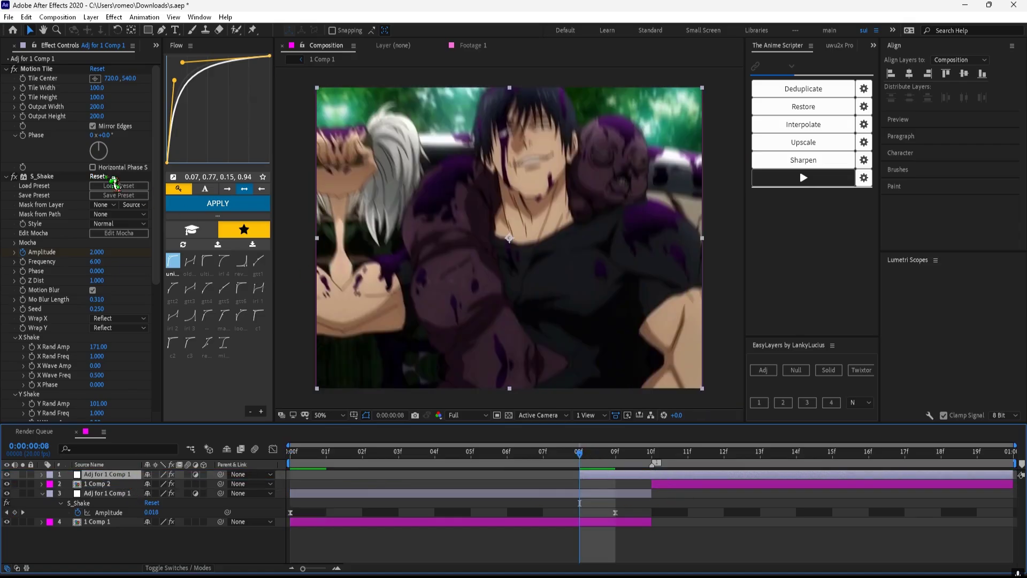
left_click(104, 256)
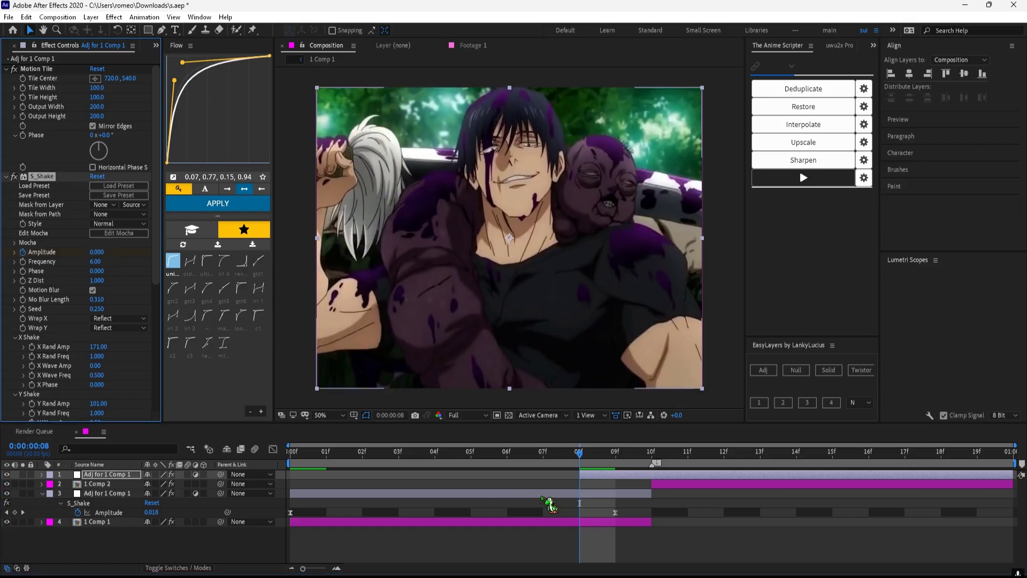
Apply Flow's universal curve to all of the duplicated shake layer's Amplitude keyframes and save the project.
key("u")
left_click_drag(563, 485, 1014, 506)
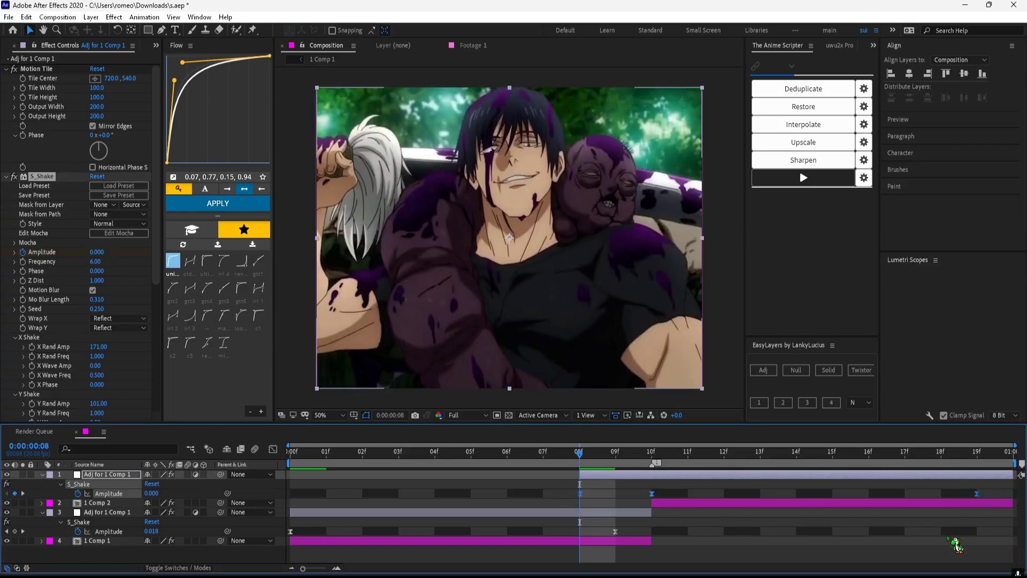
left_click(216, 201)
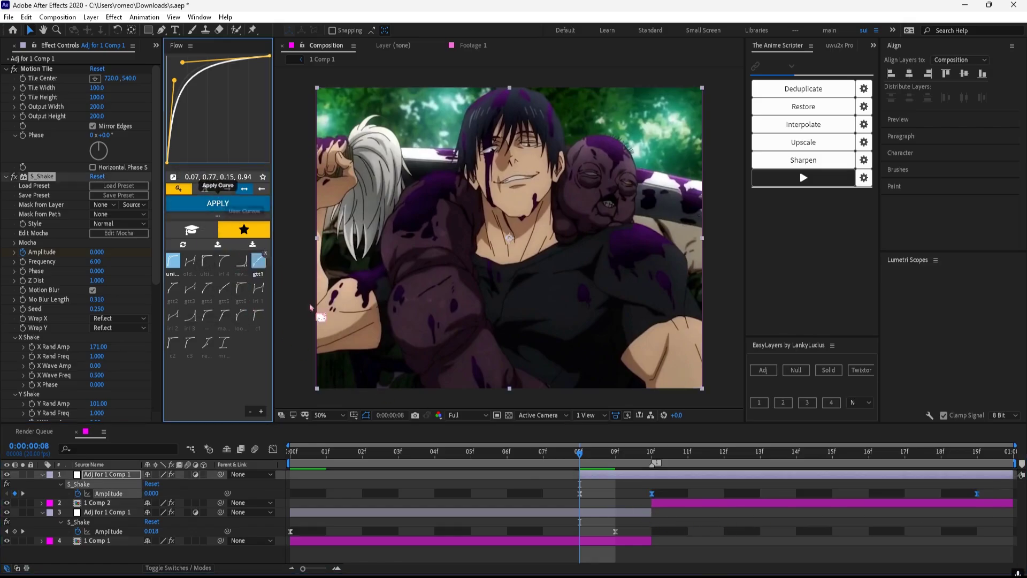
key("ctrl+s")
Preview the shakes across the transition from the first frame and review the S_Shake settings.
left_click(705, 554)
key("u")
left_click_drag(579, 454, 131, 459)
key("space")
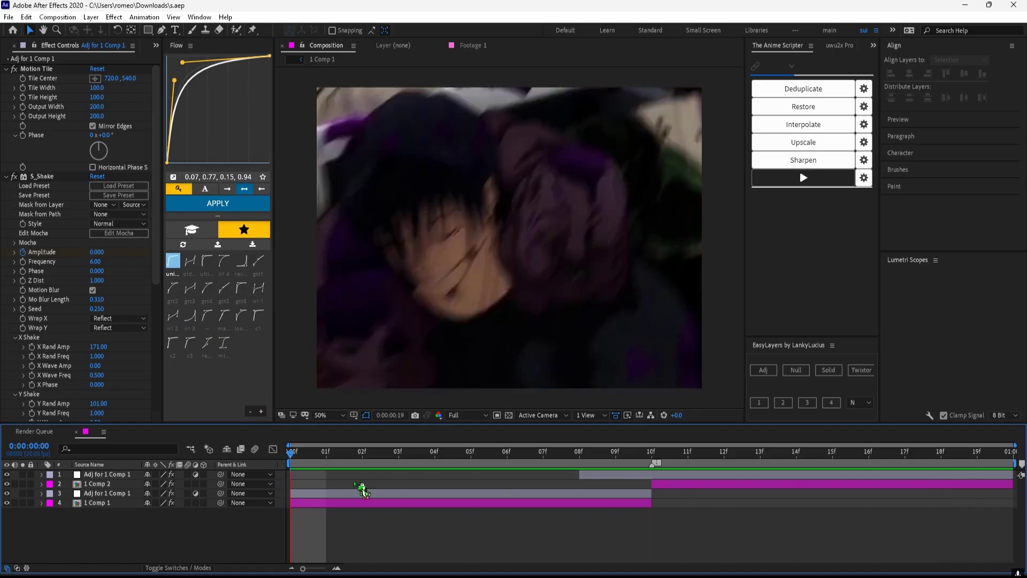
left_click_drag(348, 456, 386, 461)
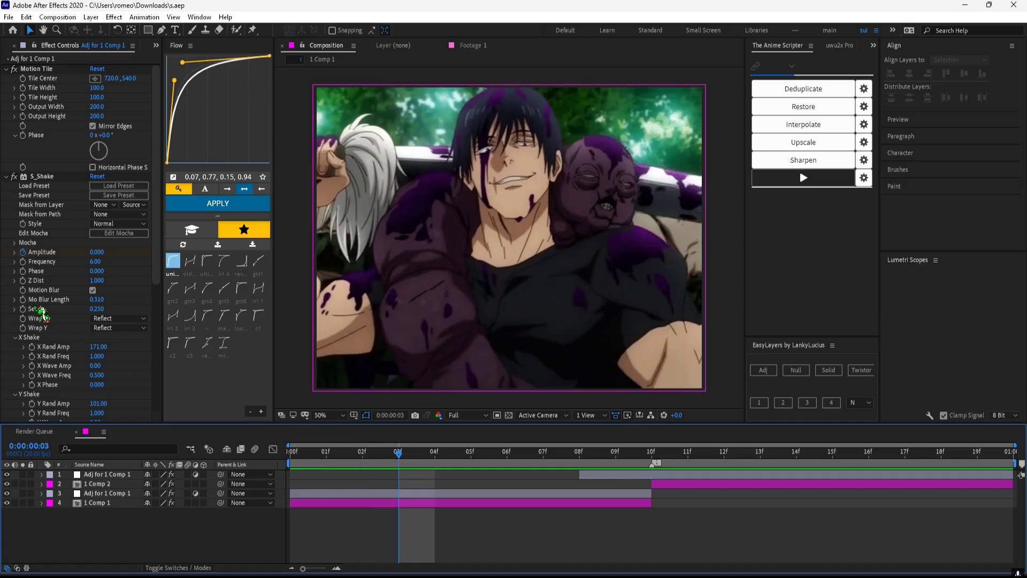
scroll(42, 316, "down", 2)
scroll(121, 342, "down", 3)
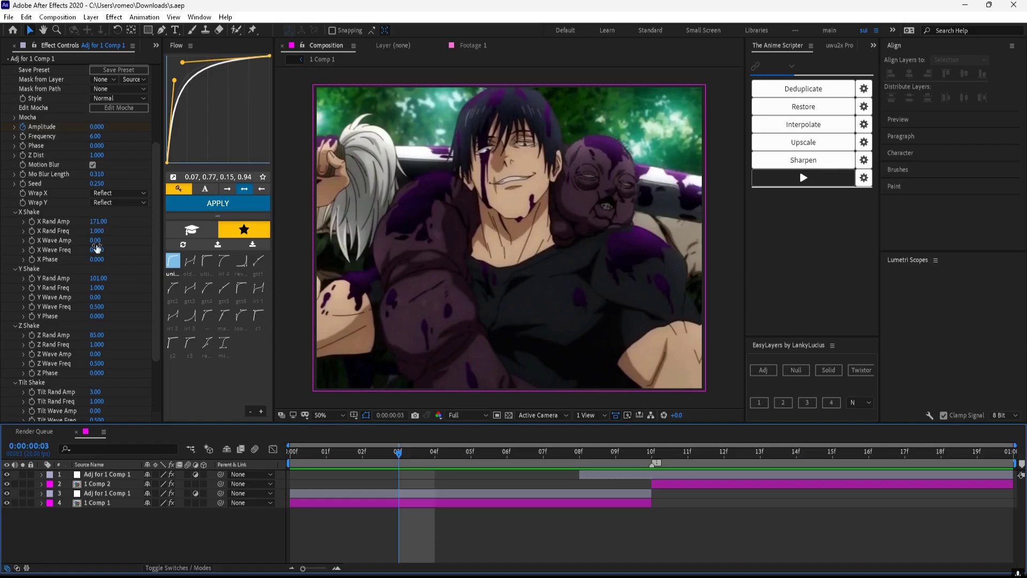
left_click_drag(399, 454, 308, 459)
key("space")
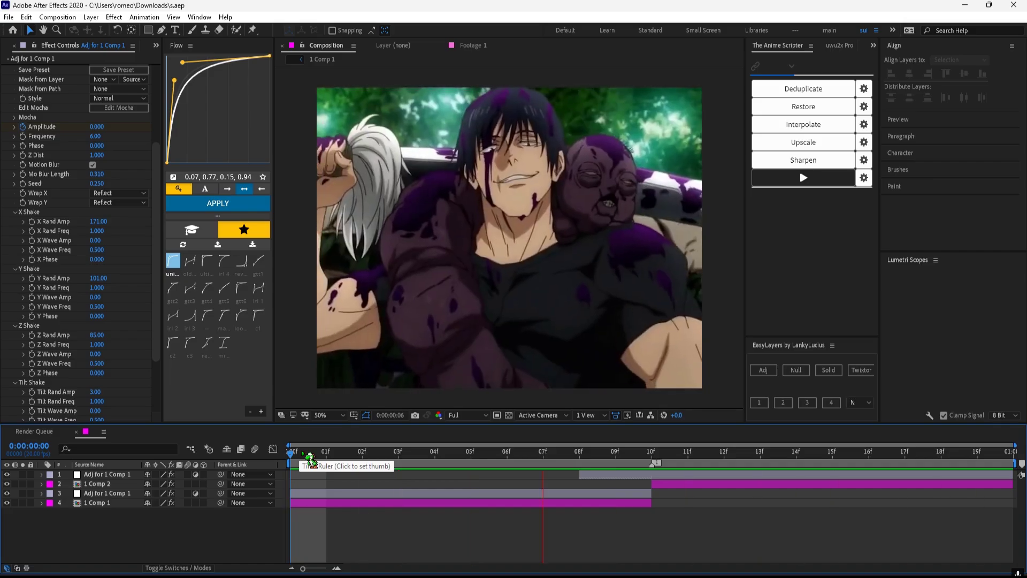
left_click_drag(295, 457, 271, 448)
On the adjustment layer above 1 Comp 1, set S_Shake's Frequency to 3 and its first-frame Amplitude to 1.8.
left_click(352, 495)
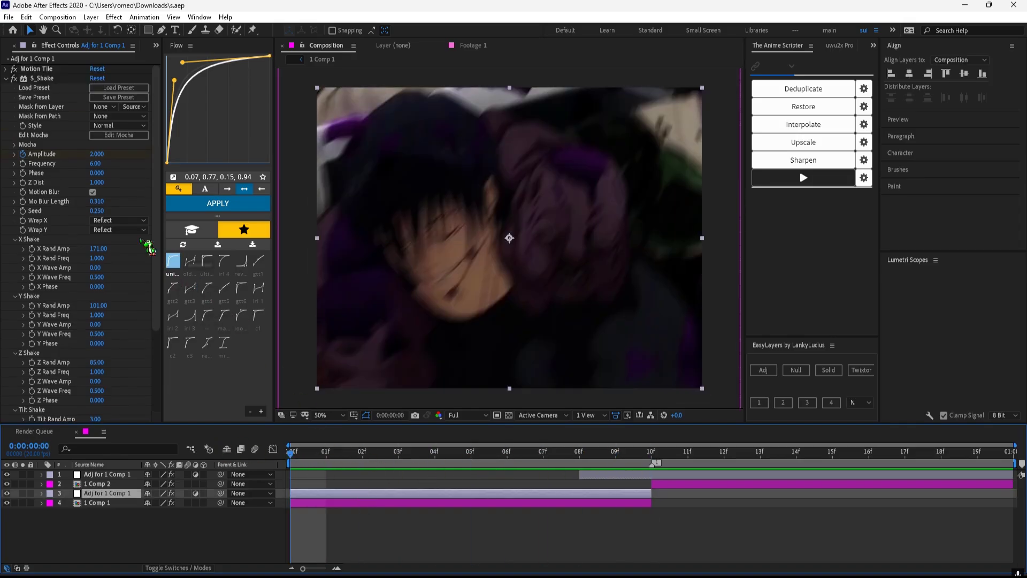
left_click(94, 164)
type("3")
key("Return")
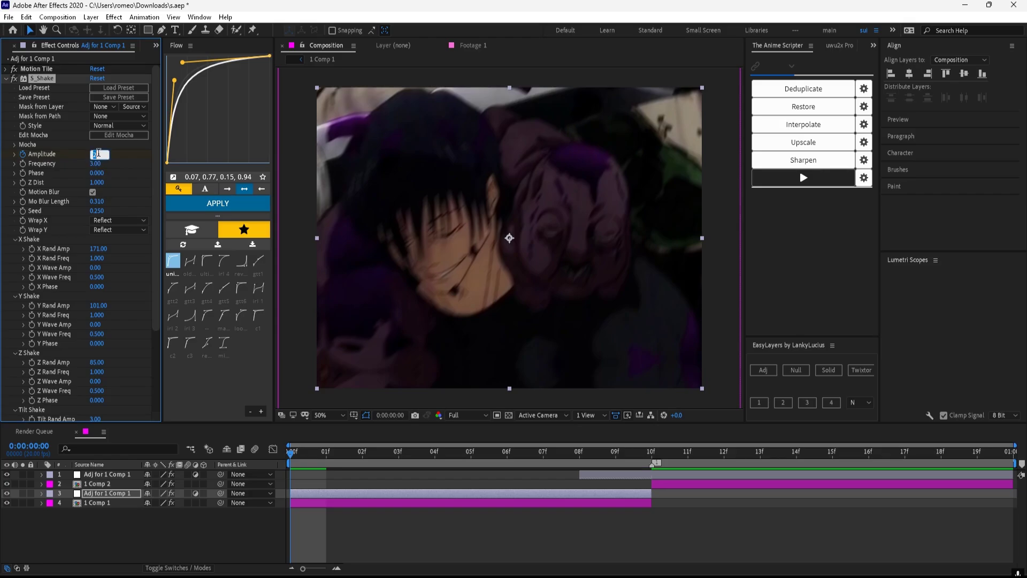
key("Return")
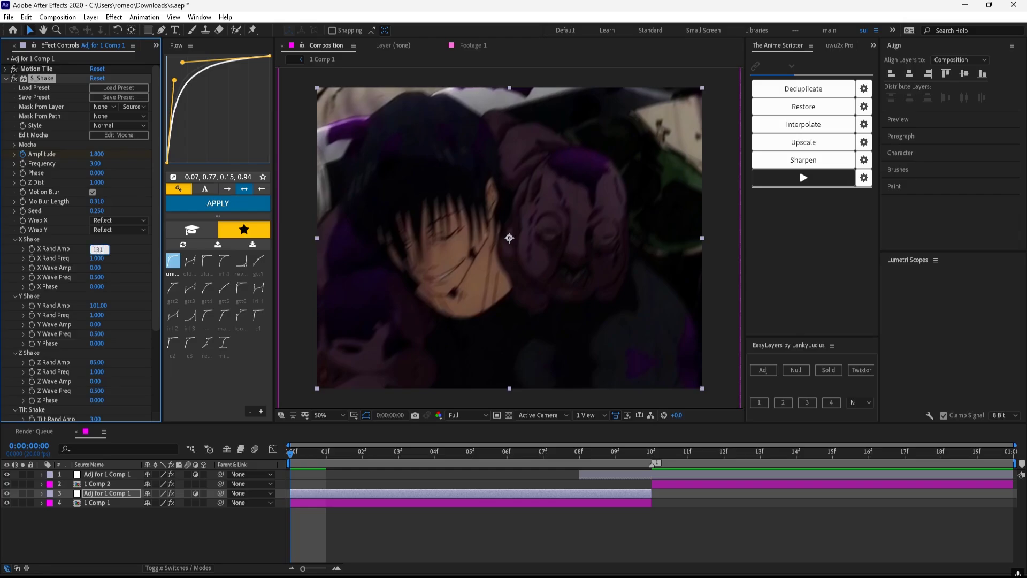
Set S_Shake's X Rand Amp to 121, Y Rand Amp to 74, Z Rand Amp to 54, Tilt Rand Amp to 2 and Seed to 0.680.
key("Return")
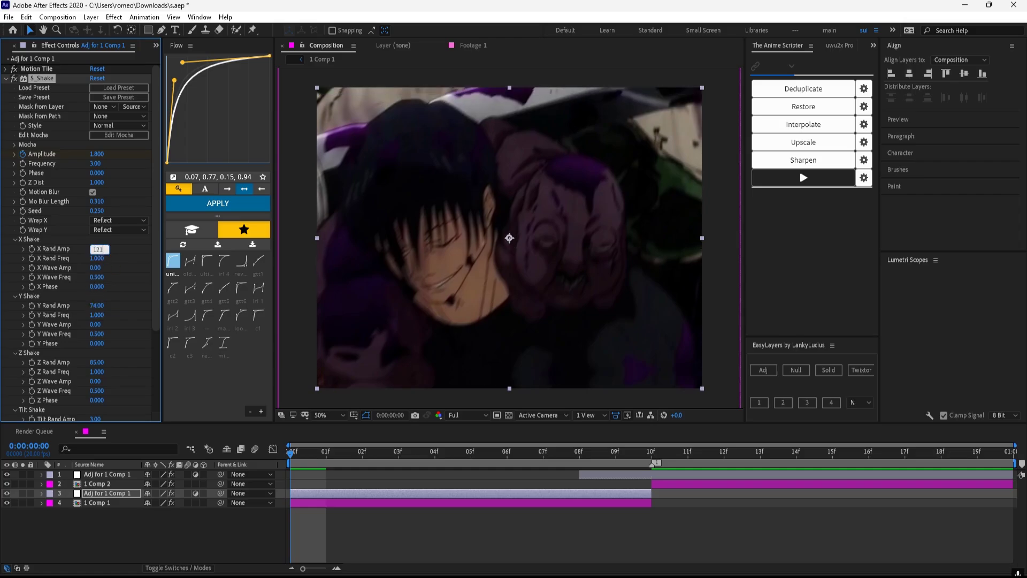
key("Return")
scroll(100, 350, "down", 1)
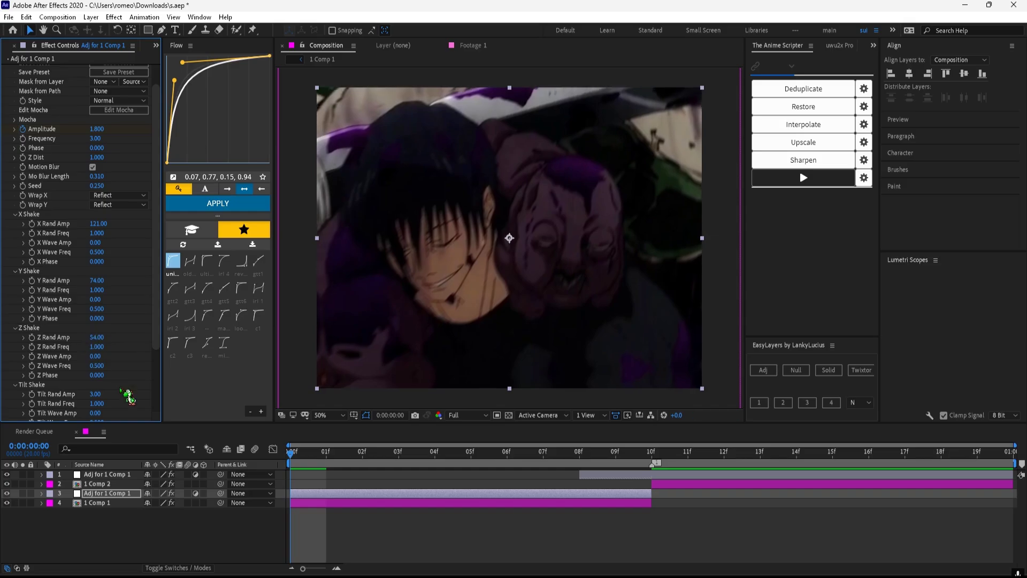
key("Return")
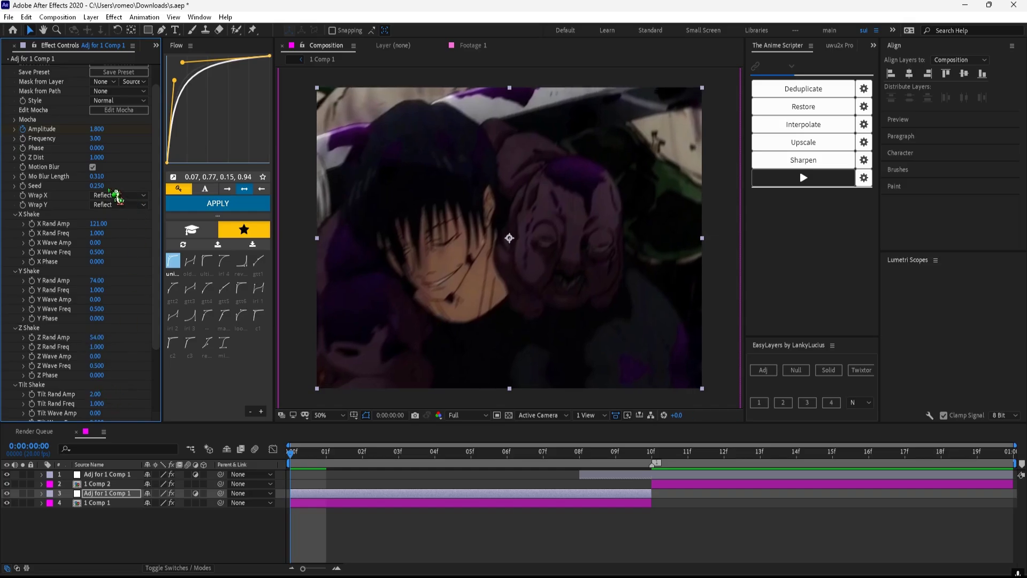
left_click_drag(110, 186, 125, 186)
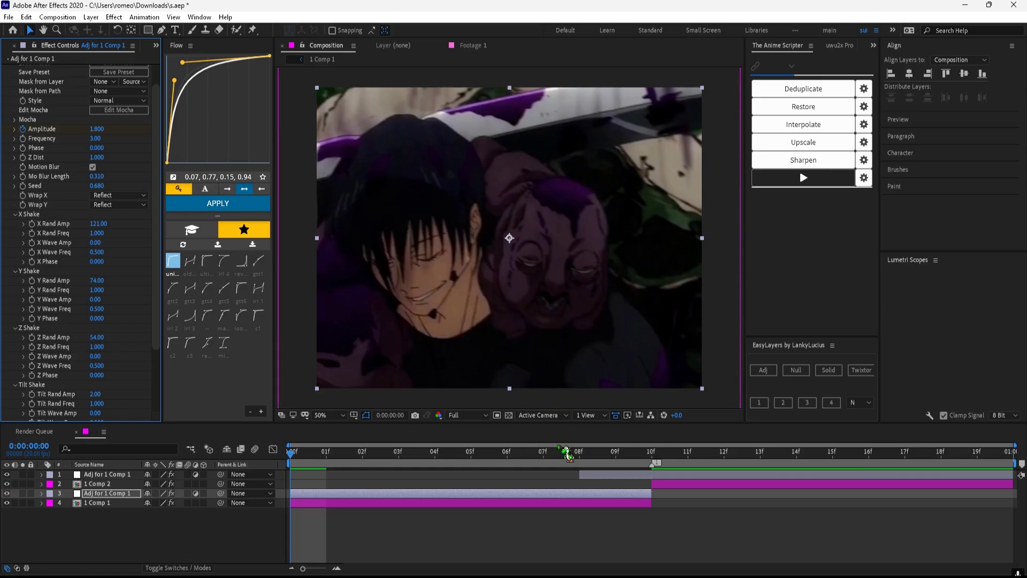
Reapply Flow's universal curve to both Amplitude keyframes of the adjustment layer above 1 Comp 1.
key("u")
left_click_drag(639, 508, 284, 530)
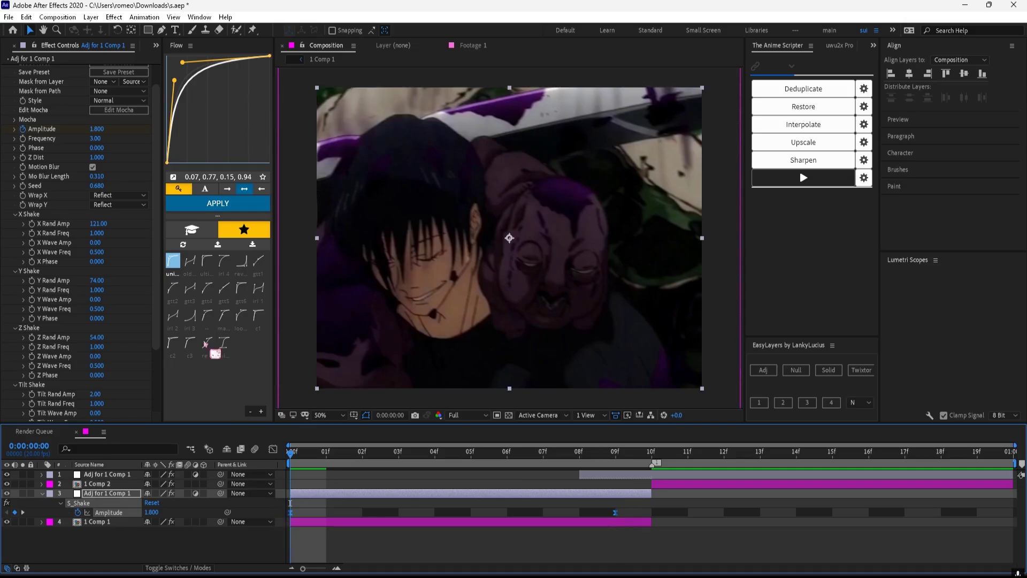
left_click(218, 203)
Replace the upper shake layer with a duplicate of the lower one above 1 Comp 2, moved to frame 10 with its in point extended to frame 8.
left_click(662, 475)
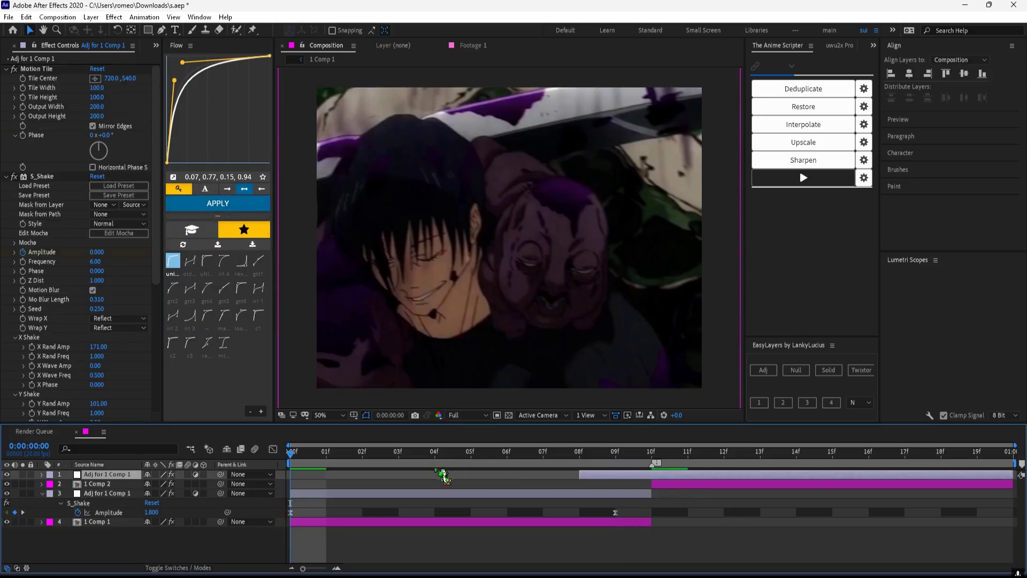
key("Delete")
left_click(396, 485)
key("ctrl+d")
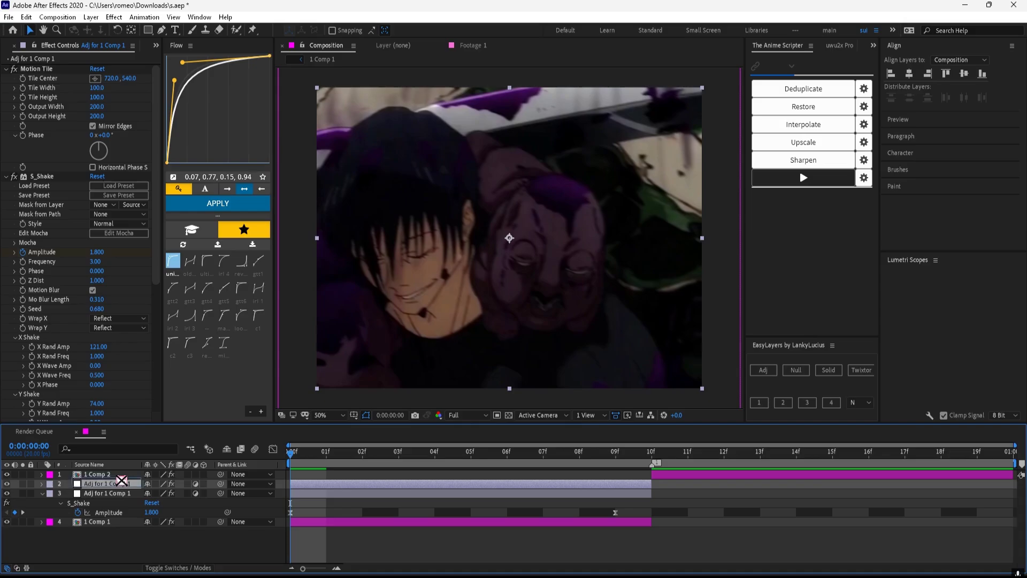
left_click_drag(123, 482, 128, 474)
left_click_drag(389, 475, 745, 475)
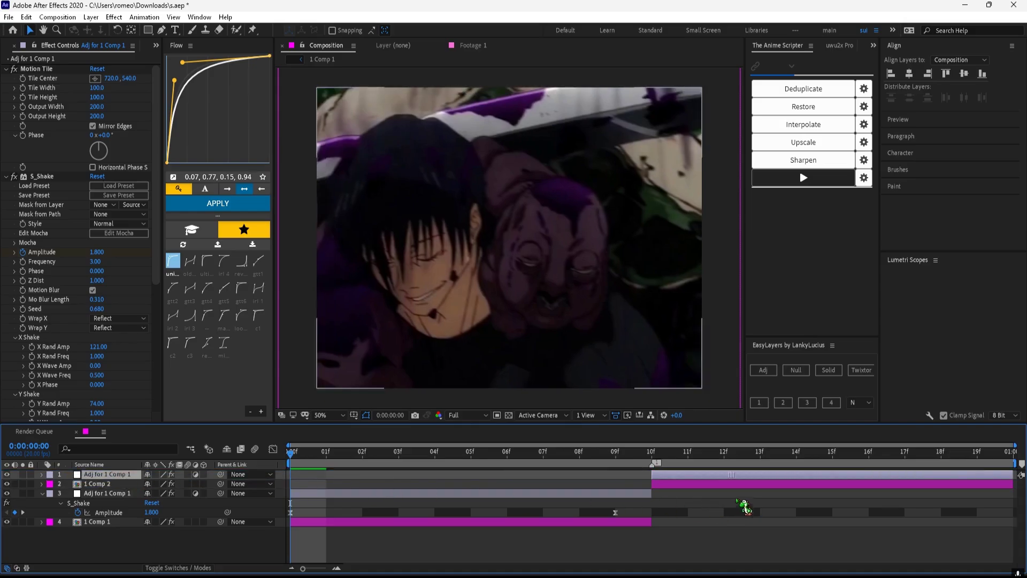
left_click_drag(649, 475, 592, 476)
Set the new duplicate's S_Shake Amplitude to 0 at frame 8.
left_click(591, 456)
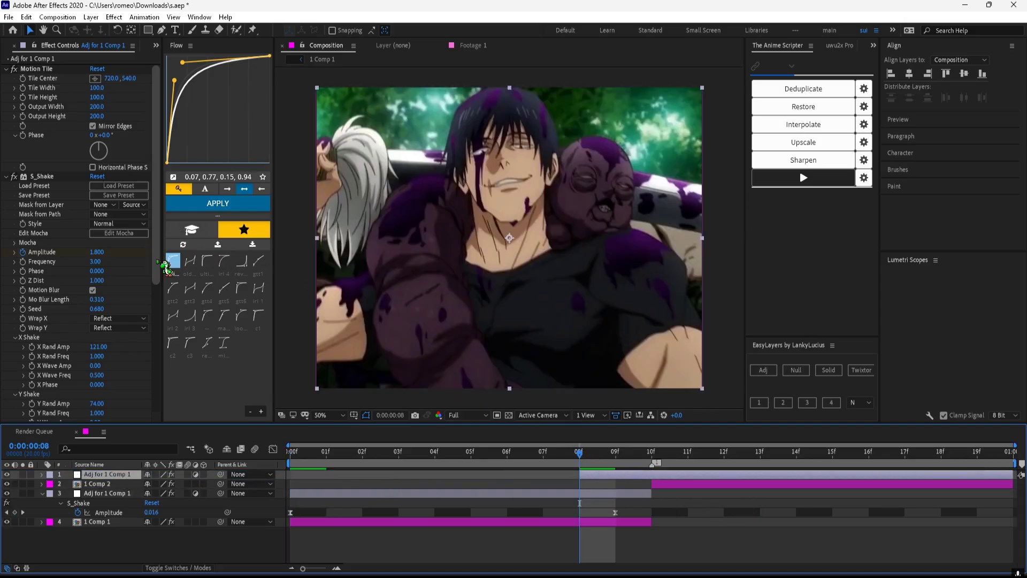
left_click(96, 252)
type("0")
key("Return")
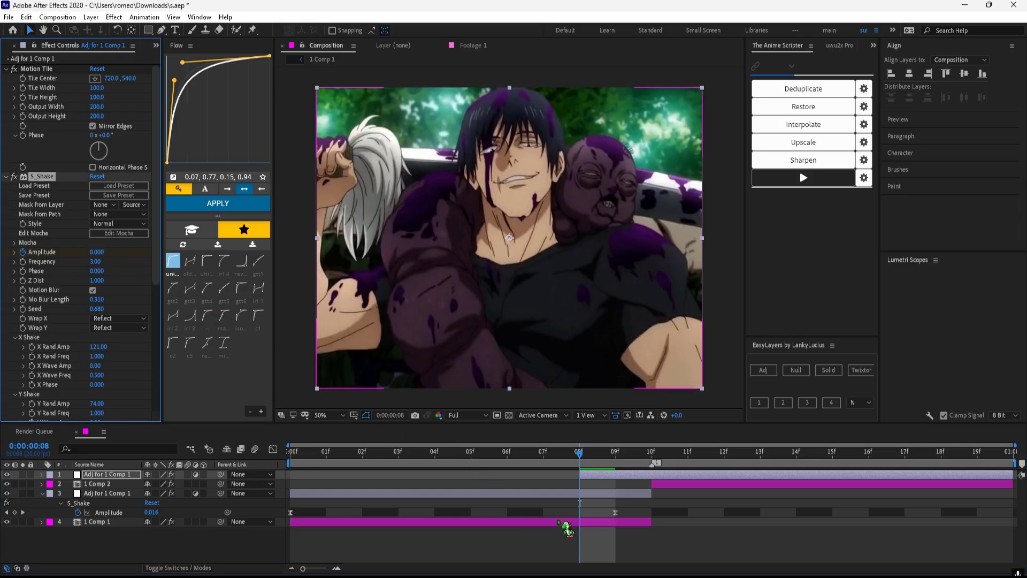
Apply Flow's universal curve to the new duplicate's three Amplitude keyframes and save the project.
key("u")
left_click_drag(563, 489, 975, 499)
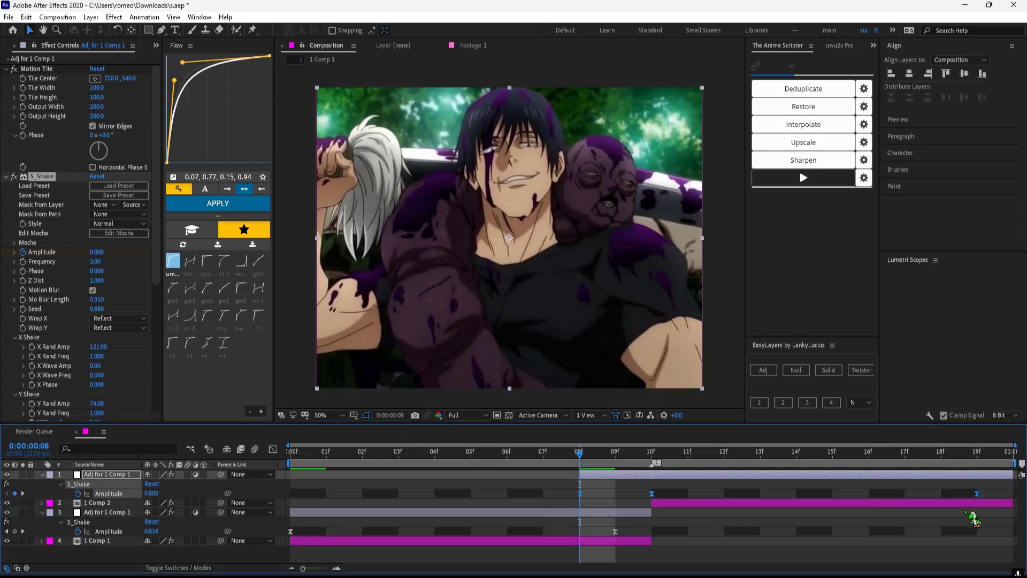
key("ctrl+s")
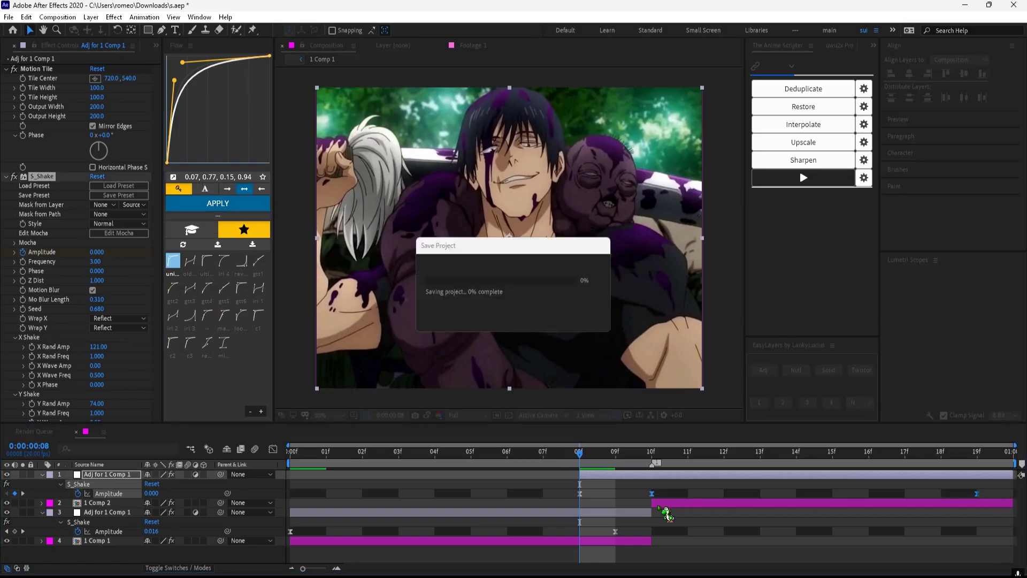
Preview the edit and set the lower adjustment layer's S_Shake Frequency to 4.49 and its first-frame Amplitude to 2.083.
key("u")
key("Home")
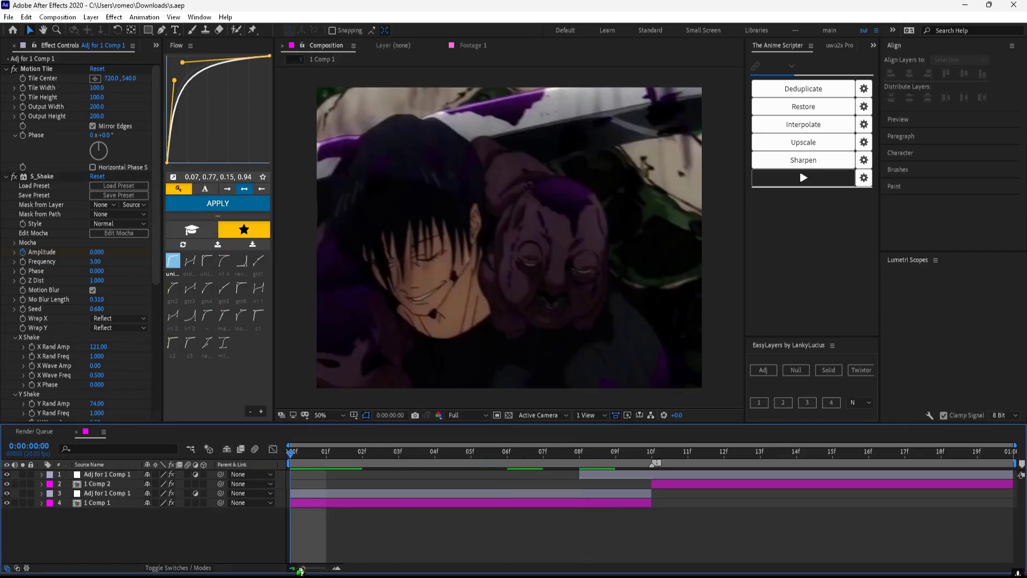
key("space")
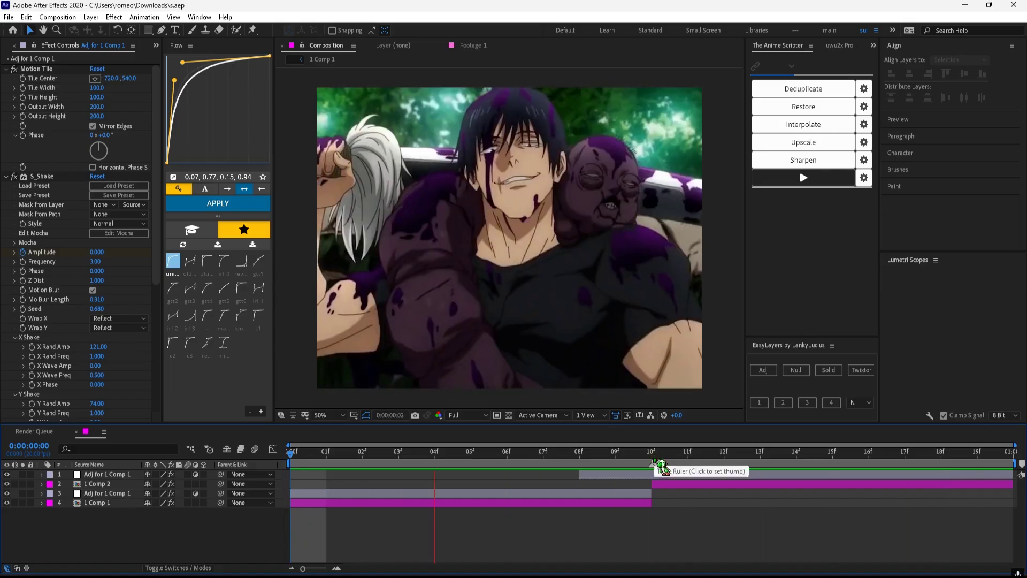
left_click(388, 493)
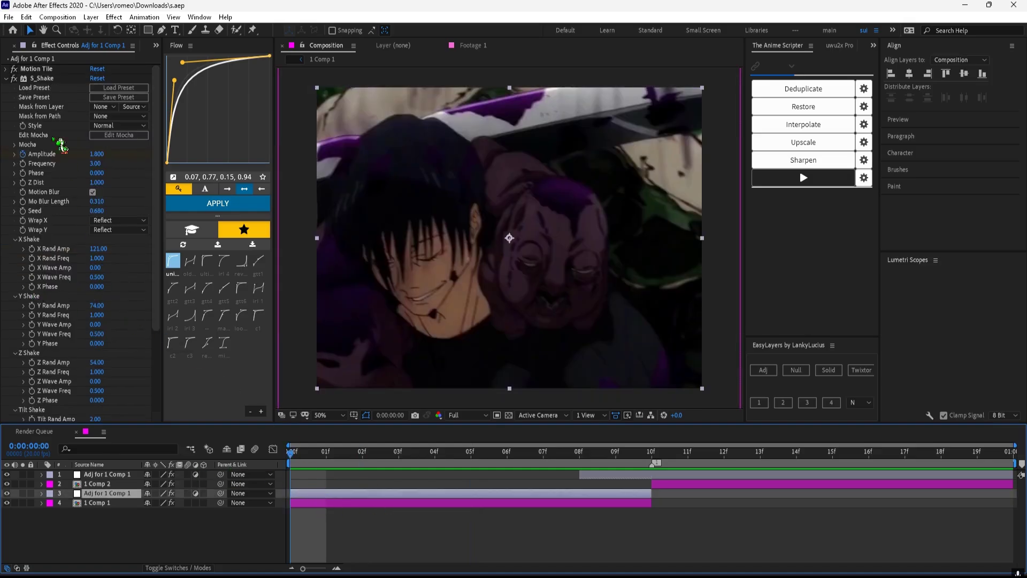
left_click_drag(98, 164, 114, 162)
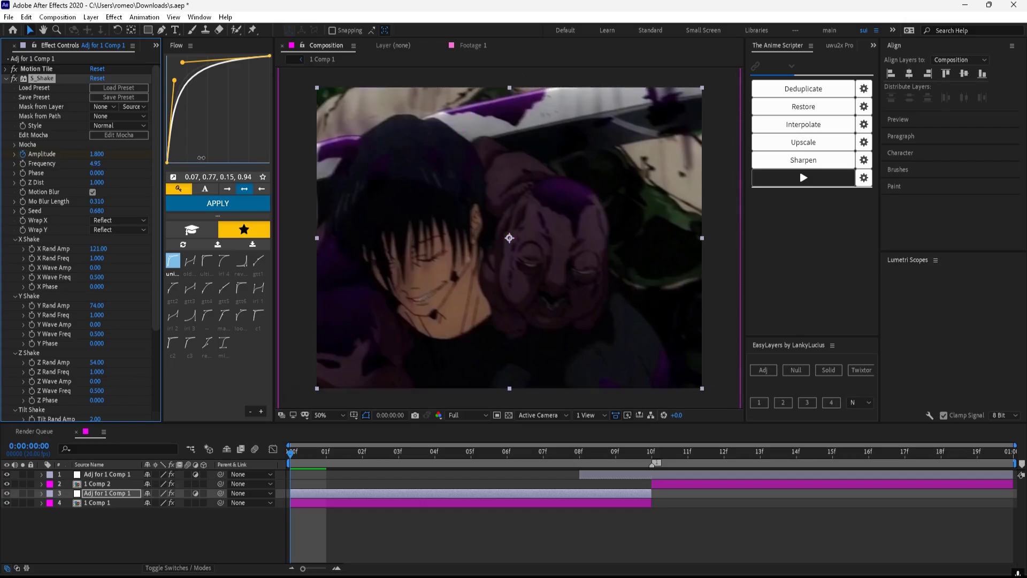
left_click_drag(325, 452, 284, 453)
left_click_drag(95, 164, 56, 167)
left_click_drag(185, 143, 227, 139)
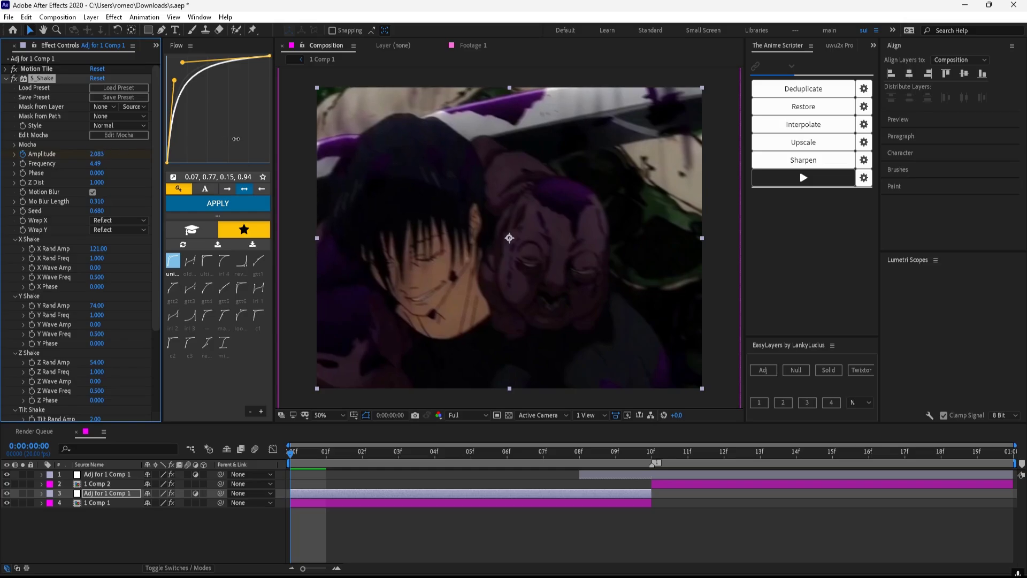
Delete the upper shake layer and rebuild it from a duplicate of the updated lower one, placed above 1 Comp 2 and starting at frame 8.
left_click(661, 456)
left_click(641, 476)
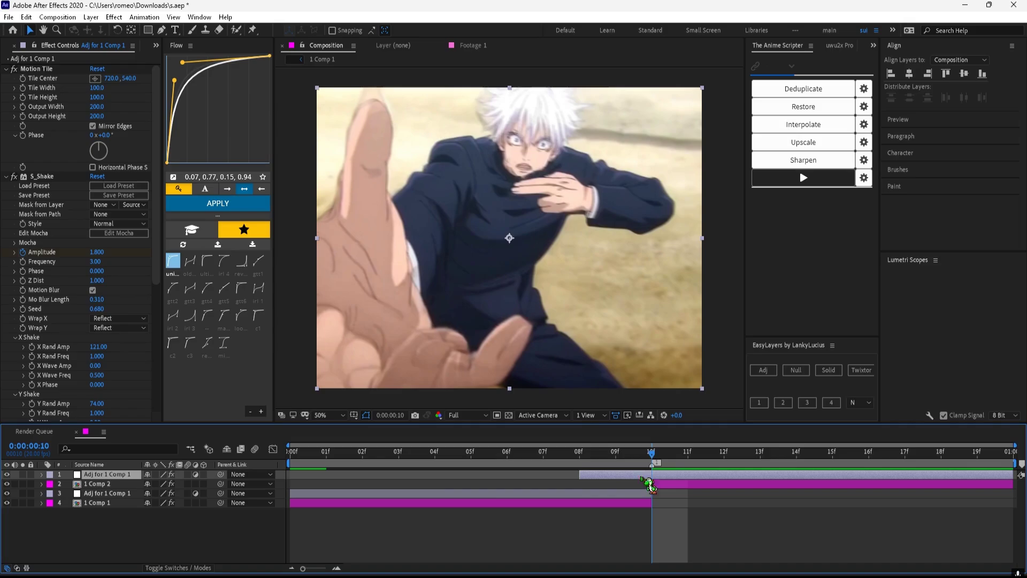
key("Delete")
left_click(432, 493)
left_click(426, 484)
key("ctrl+d")
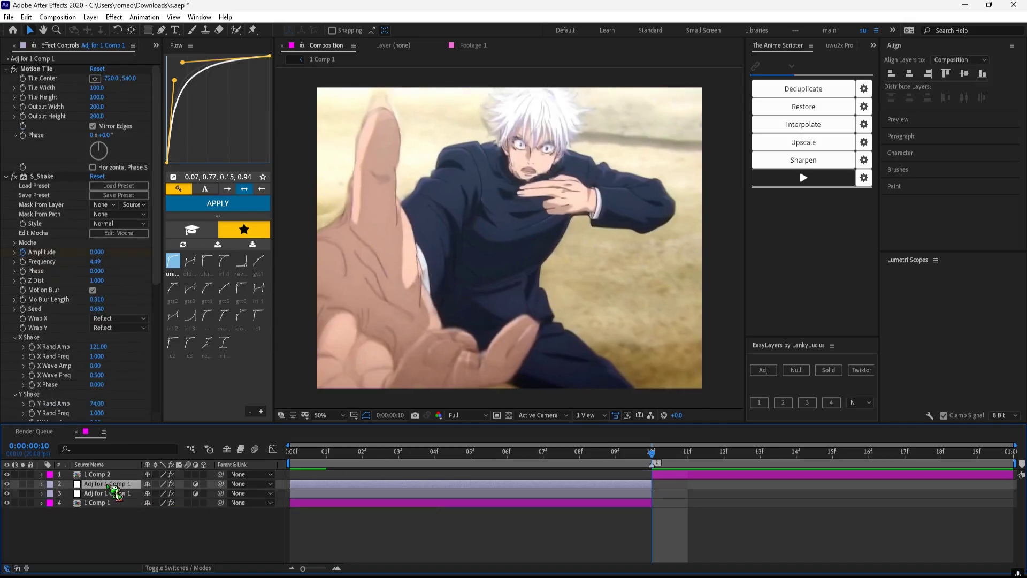
left_click_drag(108, 485, 107, 476)
left_click_drag(427, 475, 595, 474)
Set the S_Shake Amplitude of the rebuilt upper shake layer to 0 at its in point, frame 8.
left_click(596, 454)
left_click(94, 253)
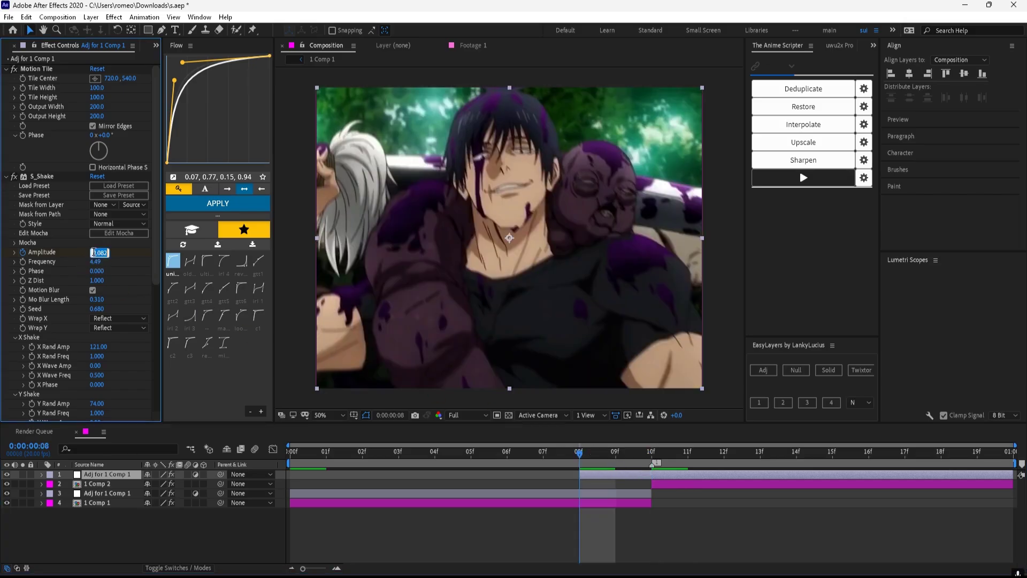
type("0")
key("Return")
Apply Flow's universal curve to the three Amplitude keyframes of the rebuilt upper shake layer.
key("u")
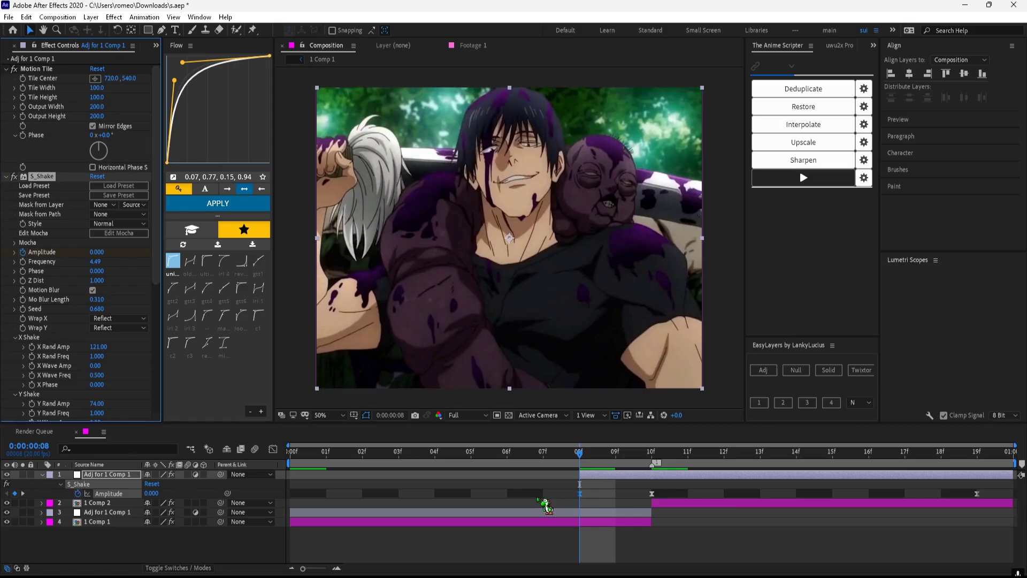
left_click_drag(536, 498, 1006, 507)
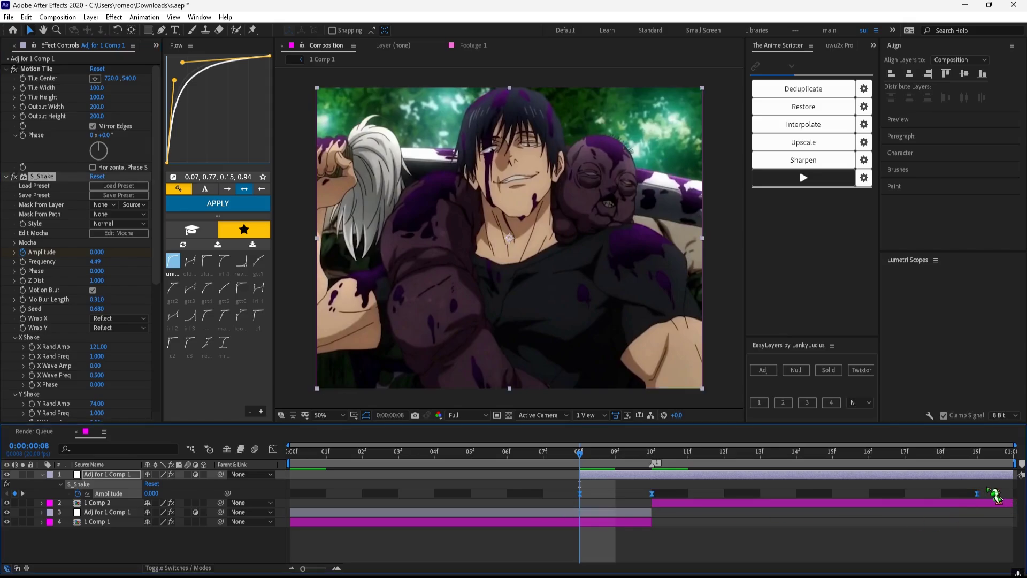
left_click(219, 204)
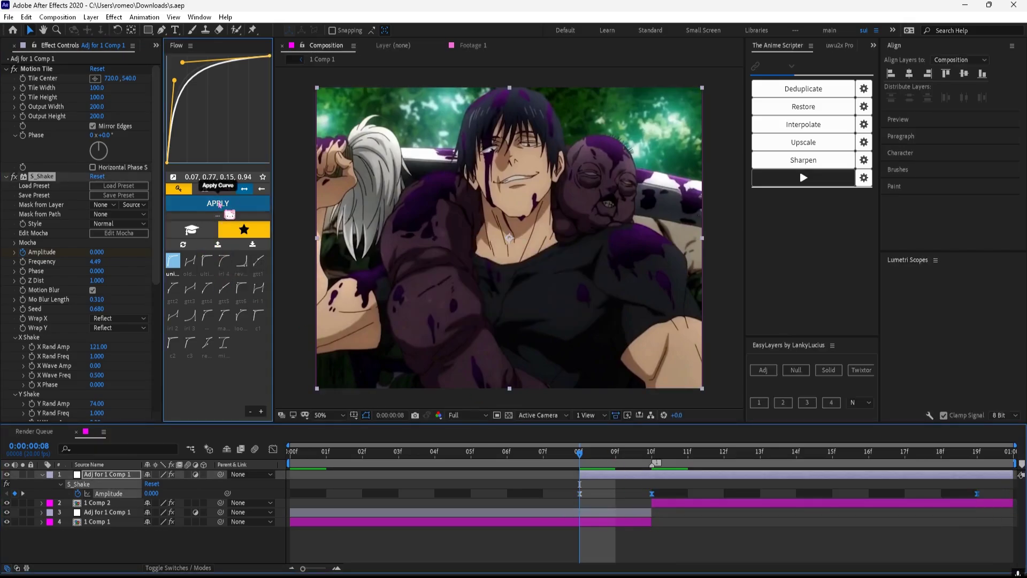
Preview the edit from the first frame to check the retuned shakes across both clips.
left_click(687, 544)
key("u")
left_click_drag(599, 455, 307, 454)
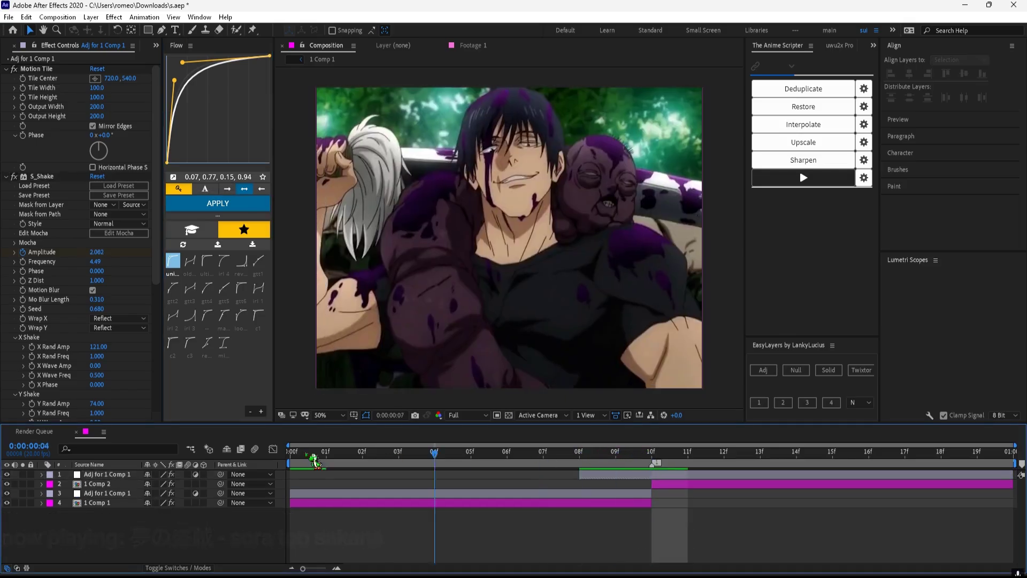
key("space")
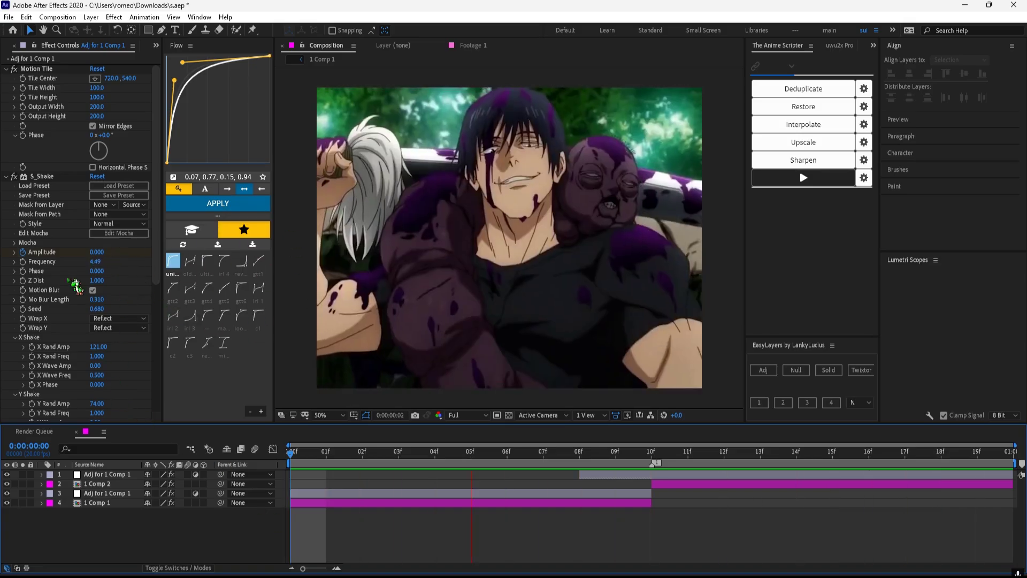
key("space")
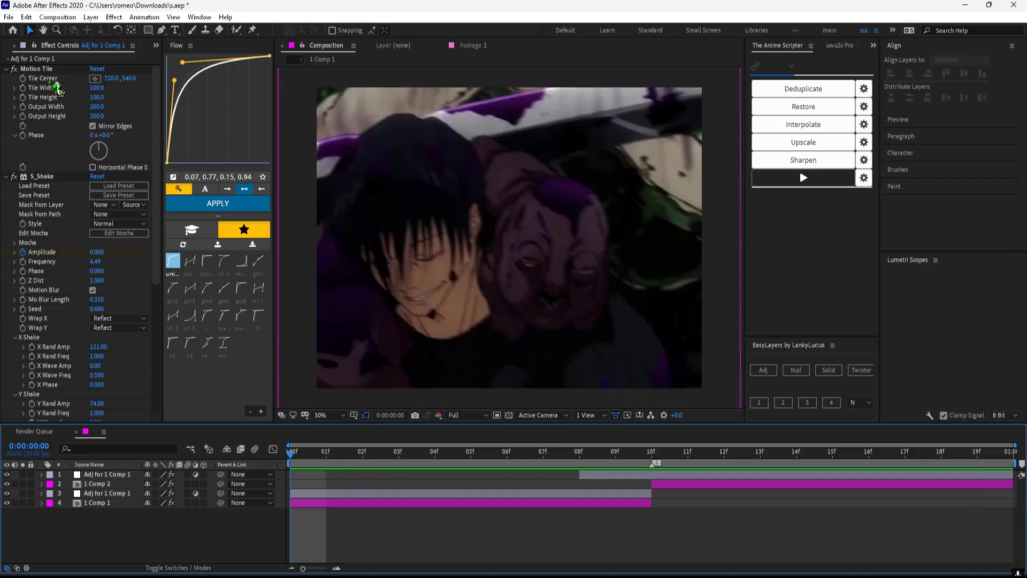
Delete the upper shake adjustment layer and remove S_Shake from the lower one, keeping its Motion Tile.
left_click(42, 176)
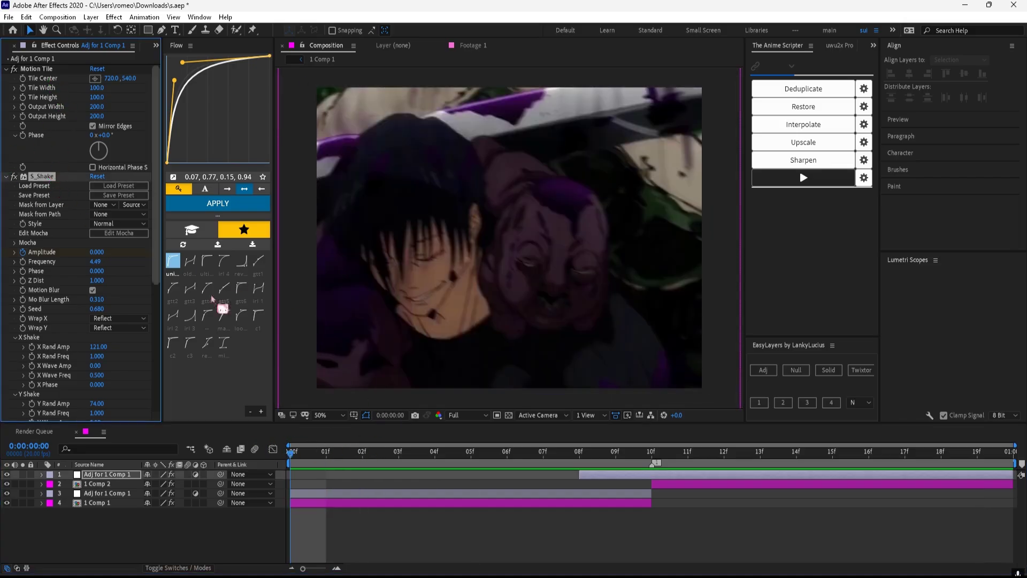
key("Delete")
left_click(608, 477)
key("Delete")
key("space")
key("space")
left_click(321, 483)
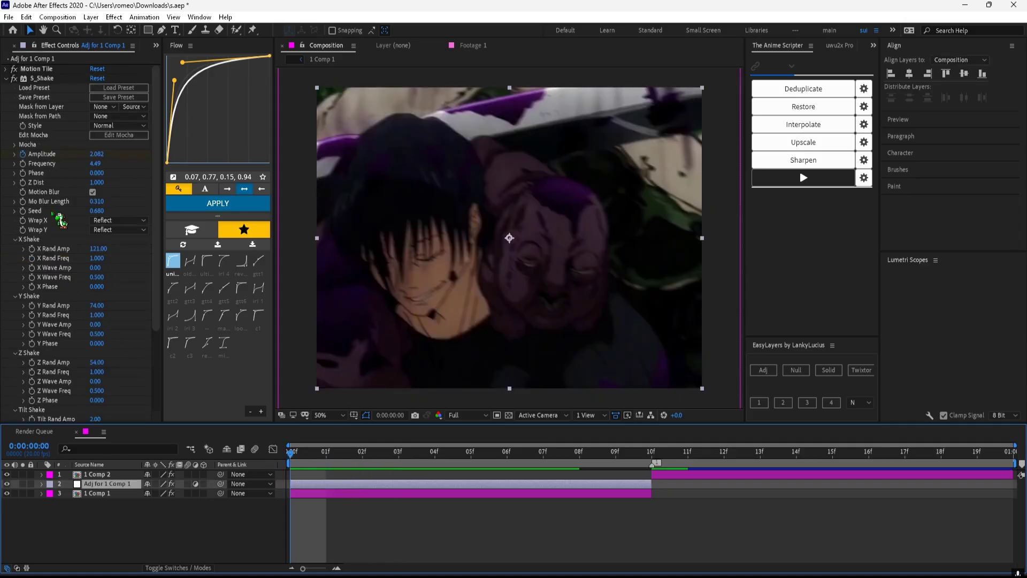
left_click(42, 91)
key("Delete")
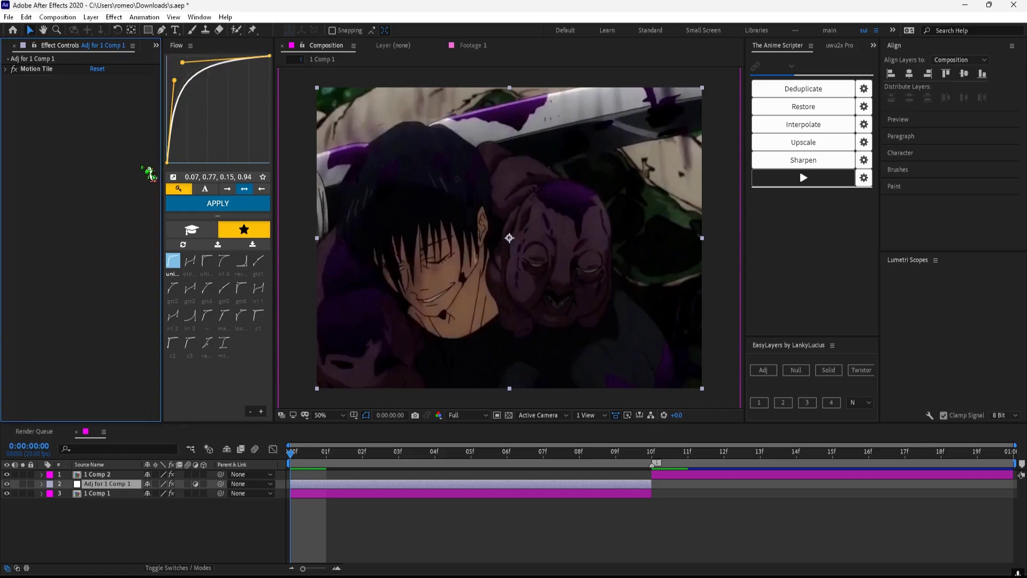
Apply the S_DissolveShake effect to the adjustment layer above 1 Comp 1.
key("ctrl+space")
type("s-")
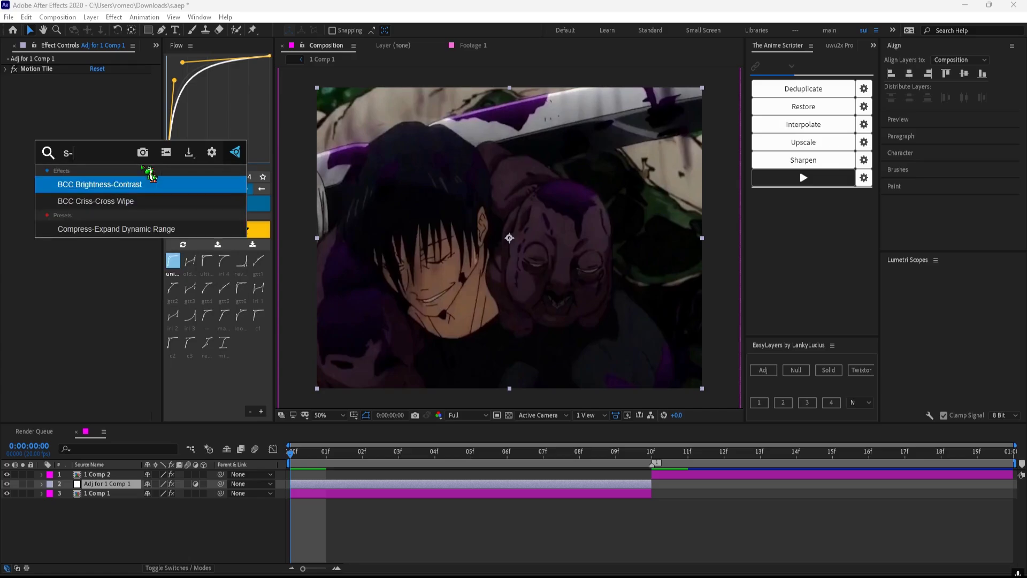
key("BackSpace")
type("_diss")
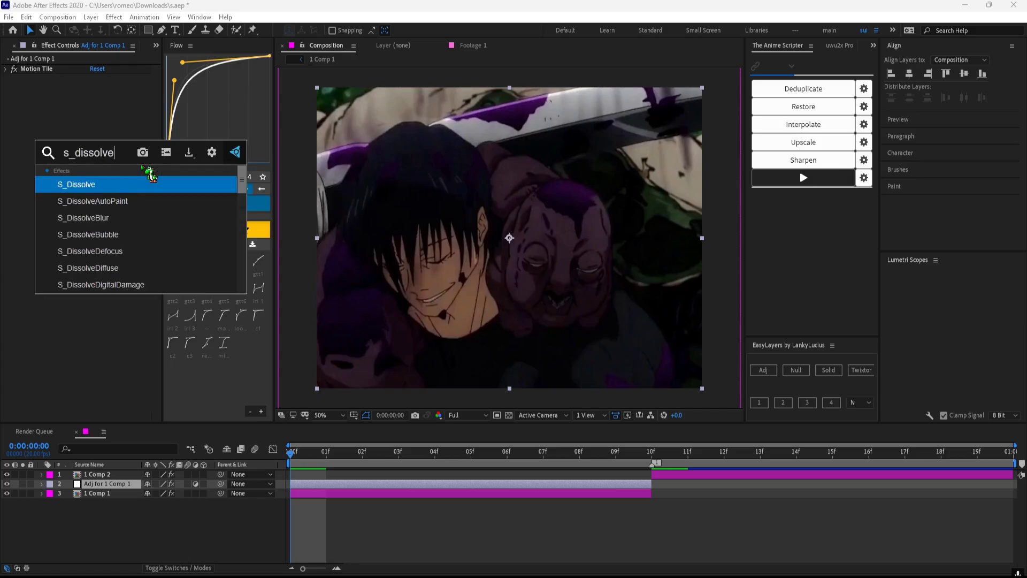
type("olveshake")
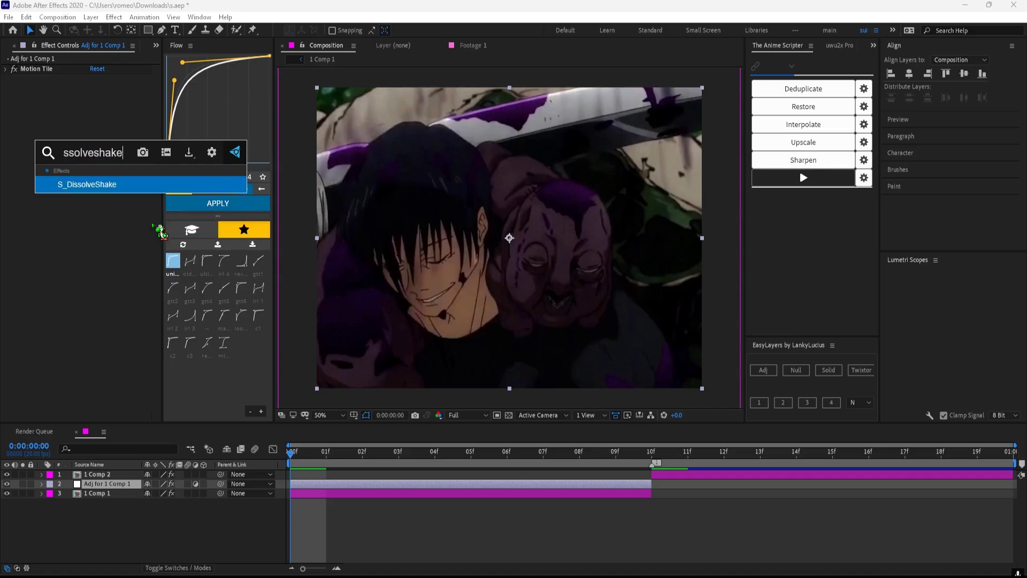
key("Return")
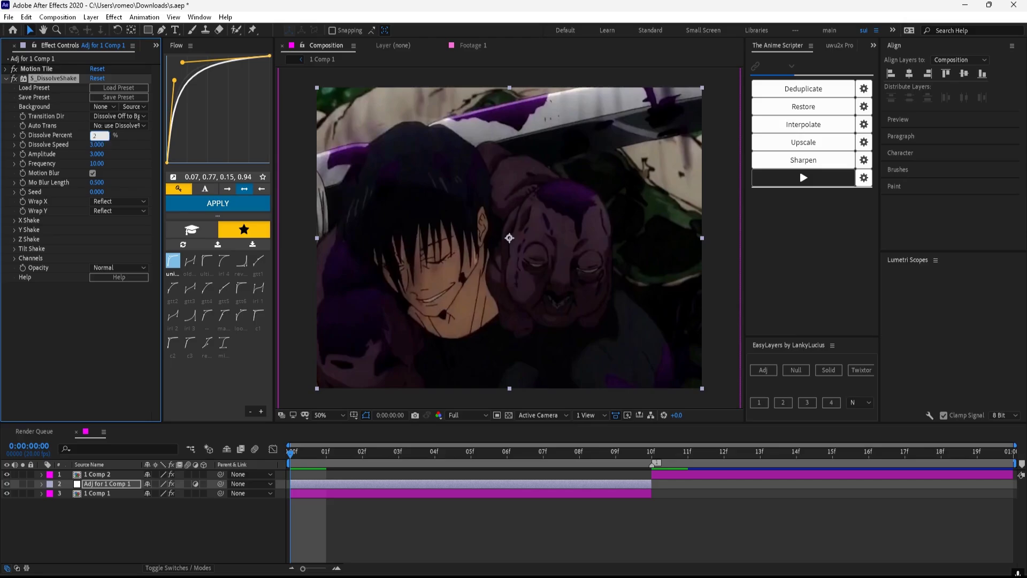
Set S_DissolveShake's Dissolve Percent to 25, Dissolve Speed to 9, Amplitude to 2.7, Frequency to 11 and Mo Blur Length to 0.21.
type("5")
key("Return")
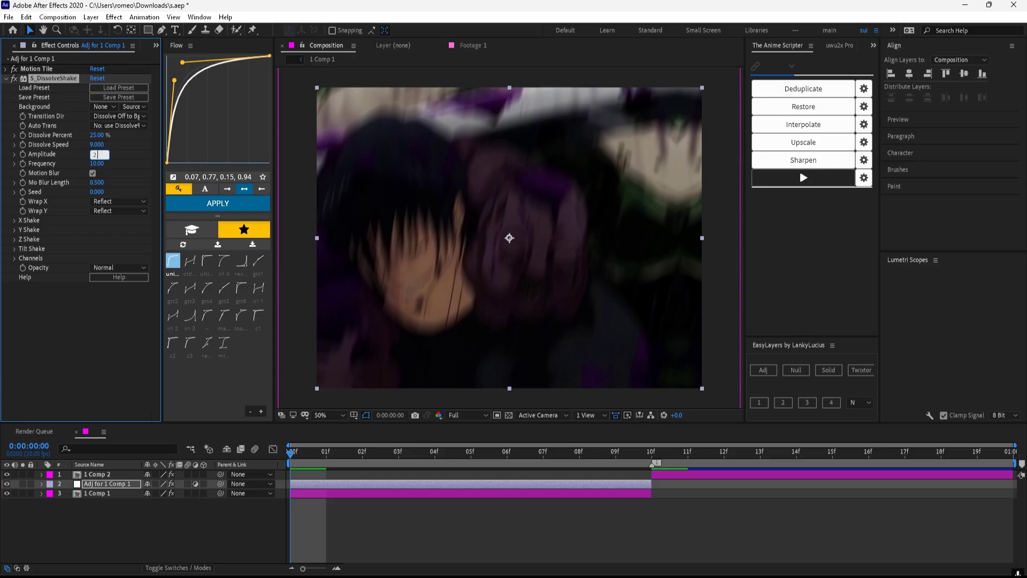
key("Return")
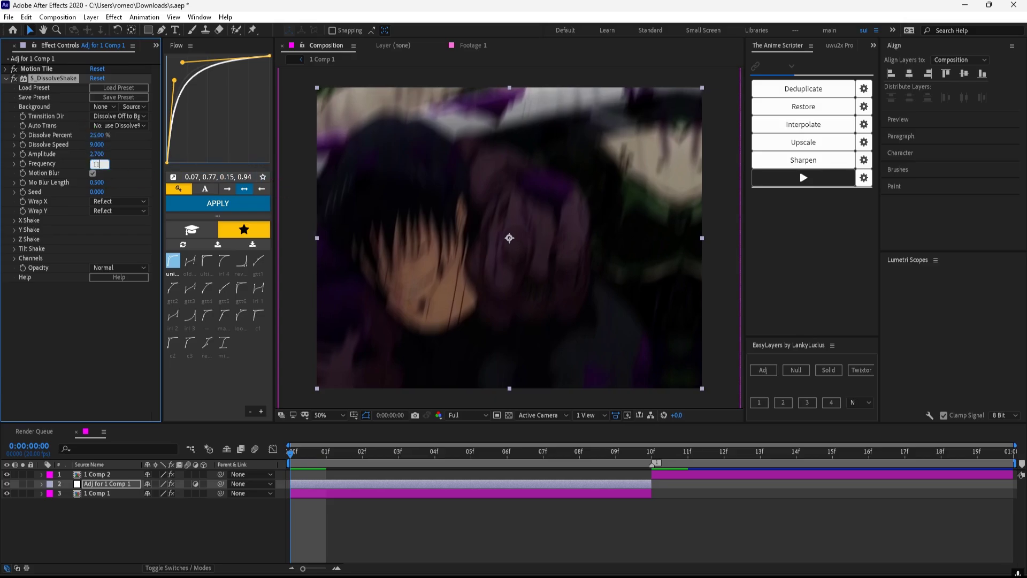
type("11")
key("Return")
Set the shake's X Rand Amp to 151, Y Rand Amp to 101 and Z Rand Amp to 121, and expand Tilt Shake.
left_click(16, 220)
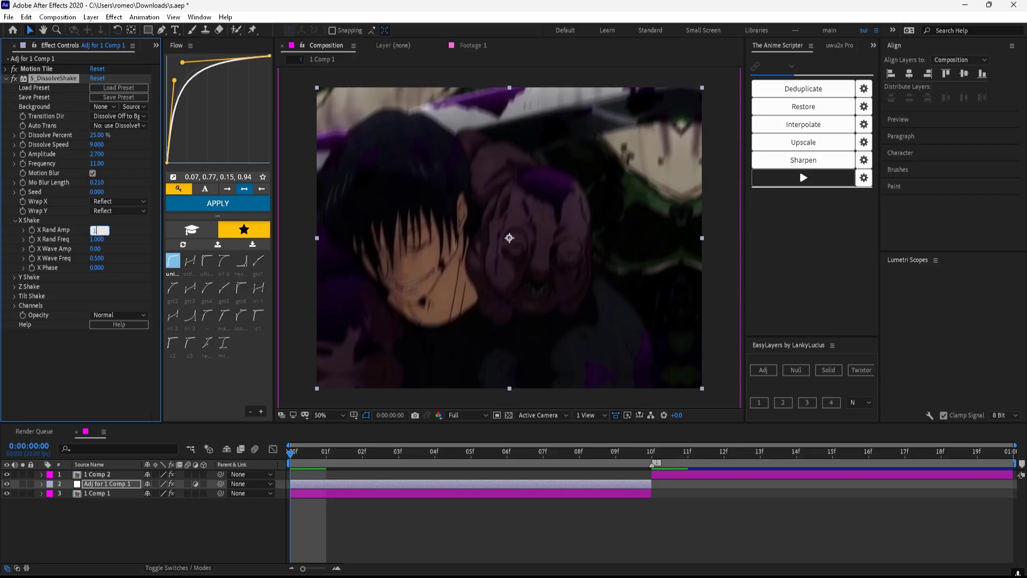
left_click(26, 277)
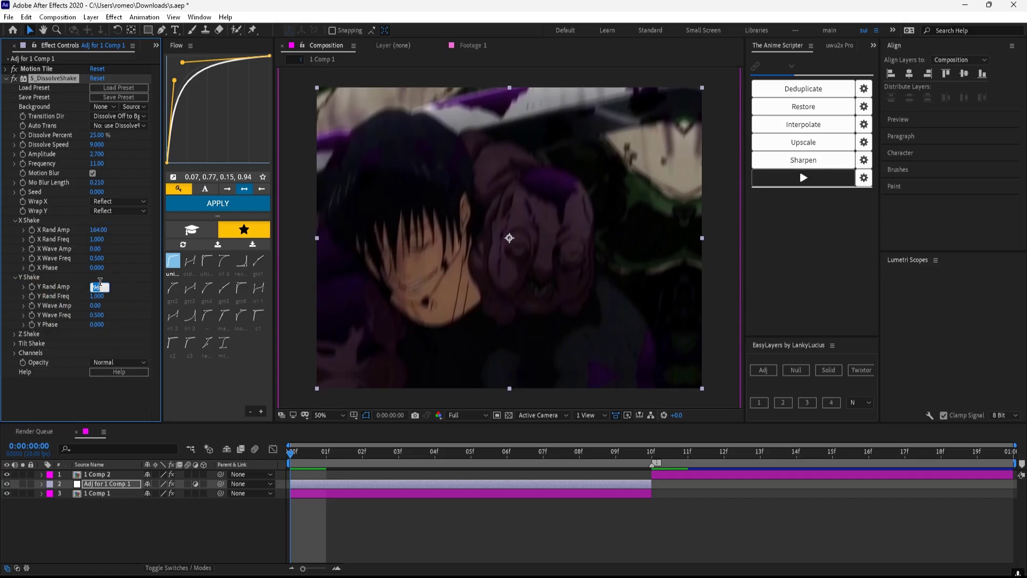
left_click(100, 230)
type("151")
key("Return")
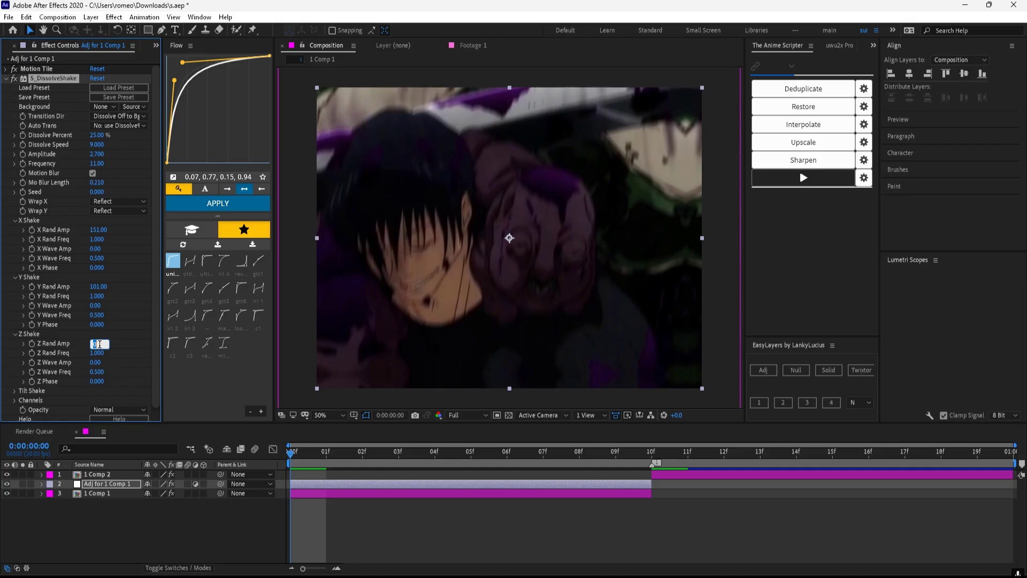
type("121")
key("Return")
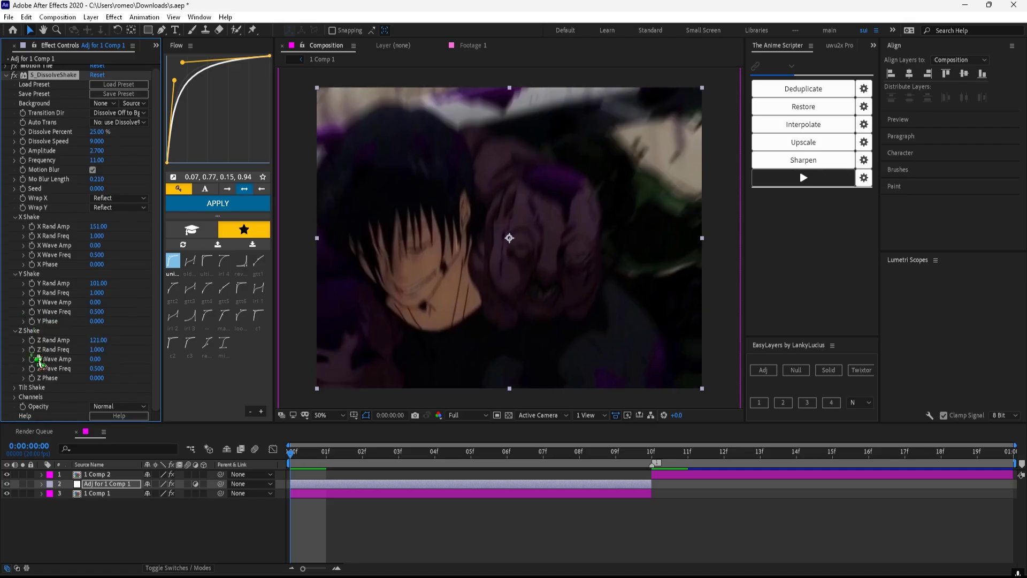
left_click(14, 388)
scroll(93, 404, "down", 1)
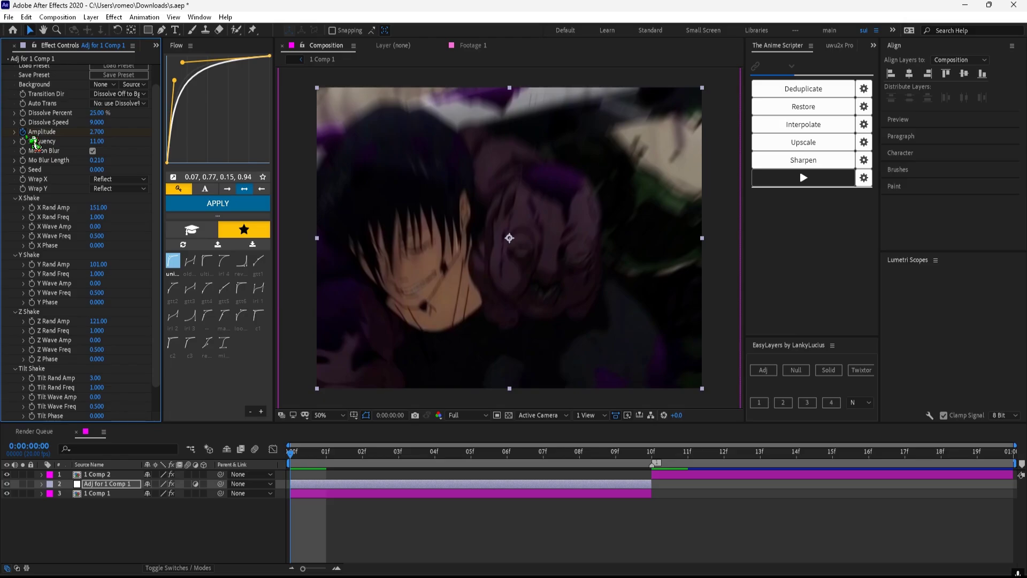
Animate S_DissolveShake's Amplitude from 2.7 at the first frame to 0 at frame 9, and apply Flow's universal curve to both keyframes.
key("space")
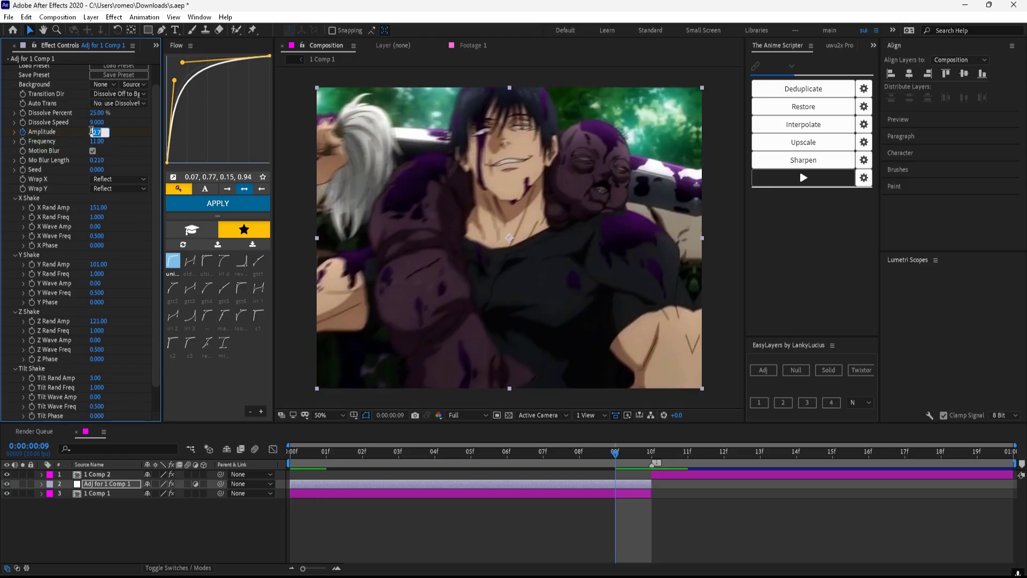
key("u")
left_click_drag(676, 512, 272, 496)
left_click(237, 200)
Duplicate the shake layer above 1 Comp 2, start it at frame 10, and extend its in point back to frame 8.
left_click(655, 455)
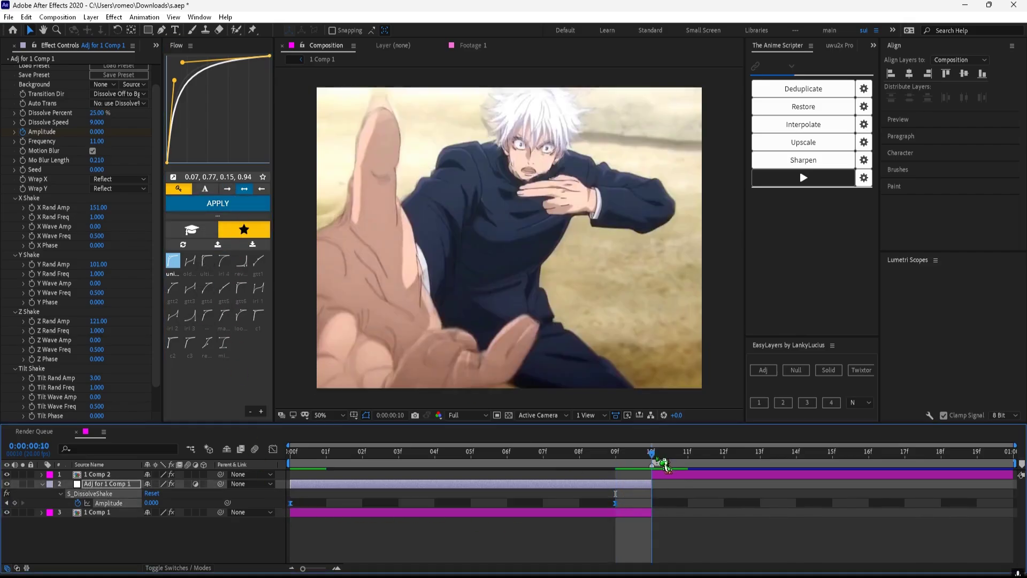
left_click(636, 484)
key("ctrl+d")
left_click_drag(116, 484, 116, 474)
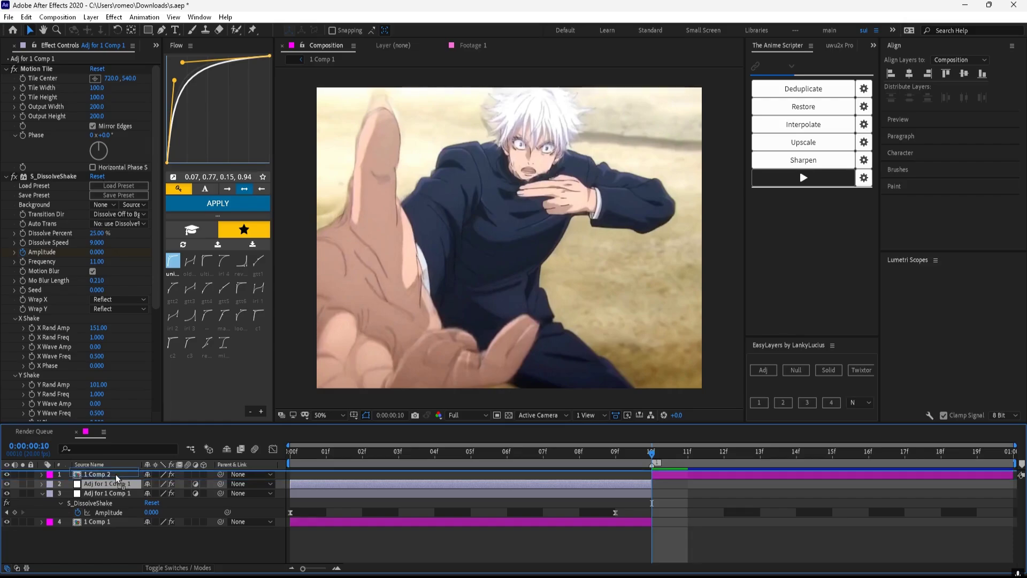
key("bracketleft")
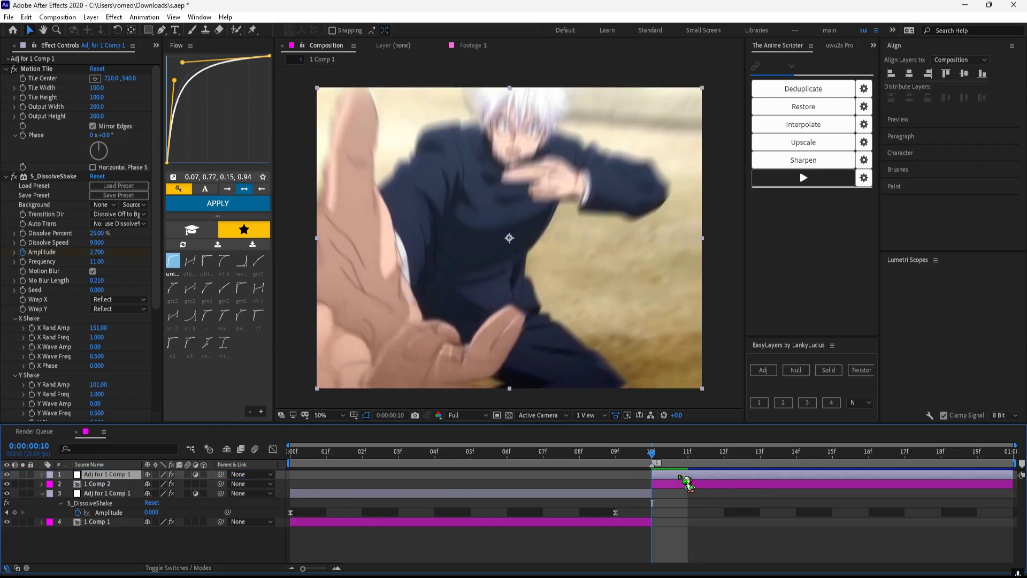
left_click_drag(636, 473, 580, 473)
Set the upper shake layer's Amplitude to 0 at frame 8 and apply Flow's universal curve to its Amplitude keyframes.
left_click(590, 455)
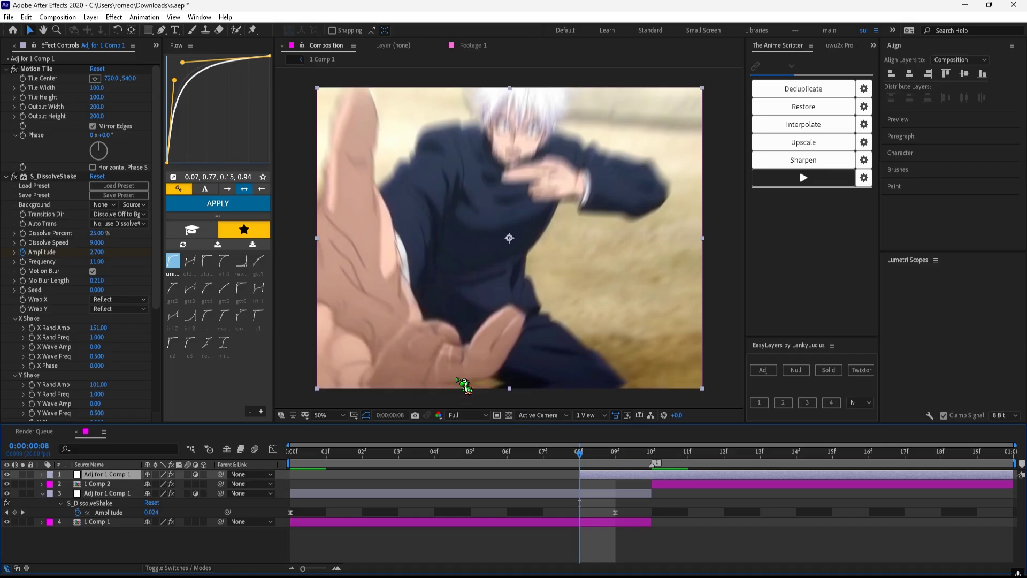
left_click(102, 252)
type("0")
key("Return")
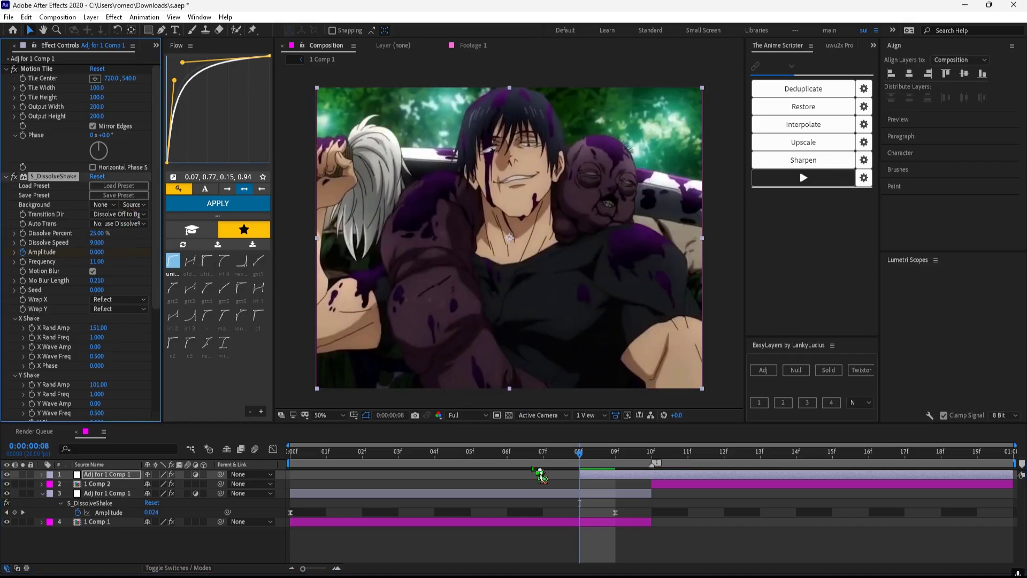
key("u")
left_click_drag(544, 483, 1021, 503)
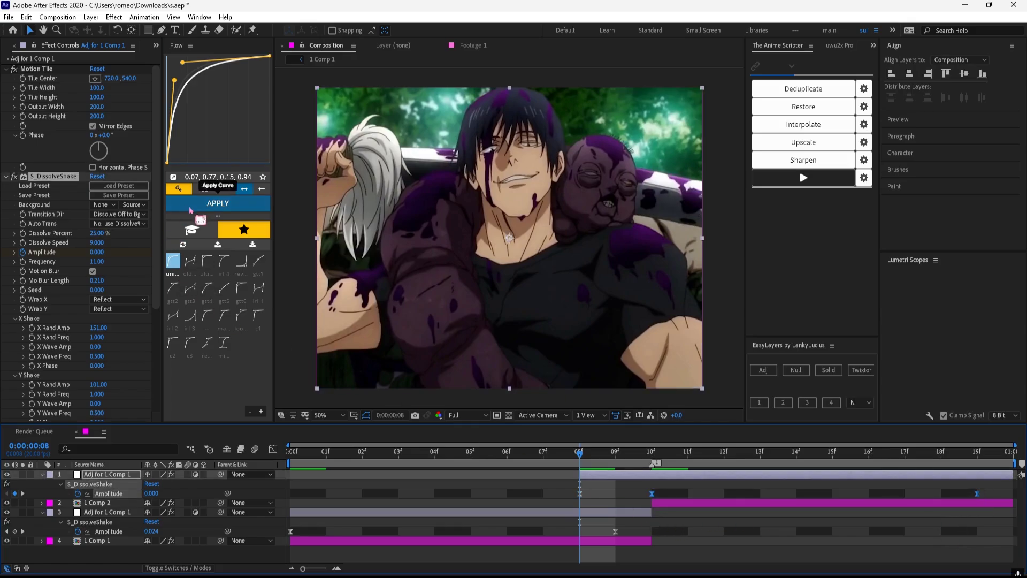
Preview the edit from the first frame to check the S_DissolveShake motion across both clips.
left_click(293, 452)
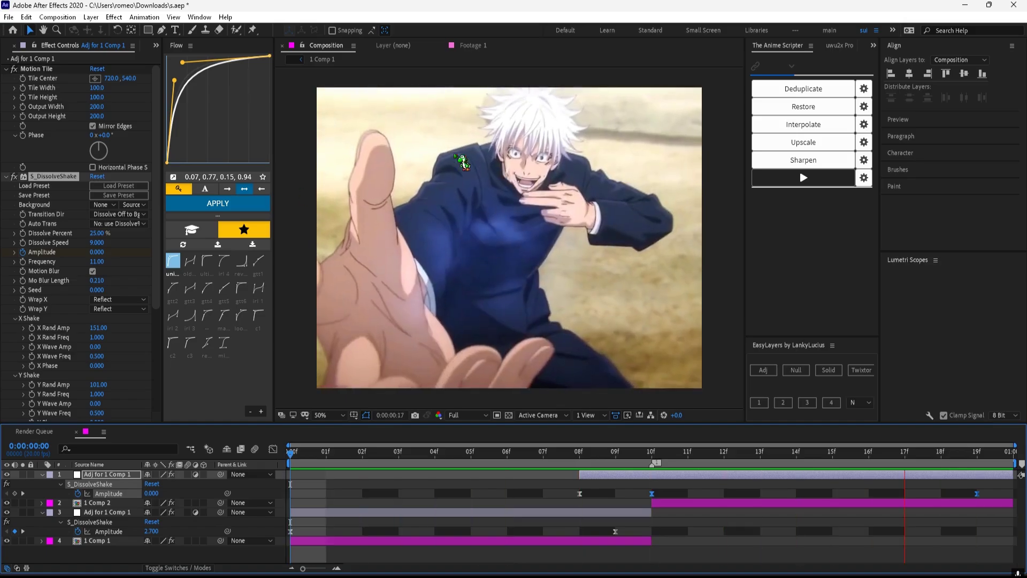
left_click(344, 456)
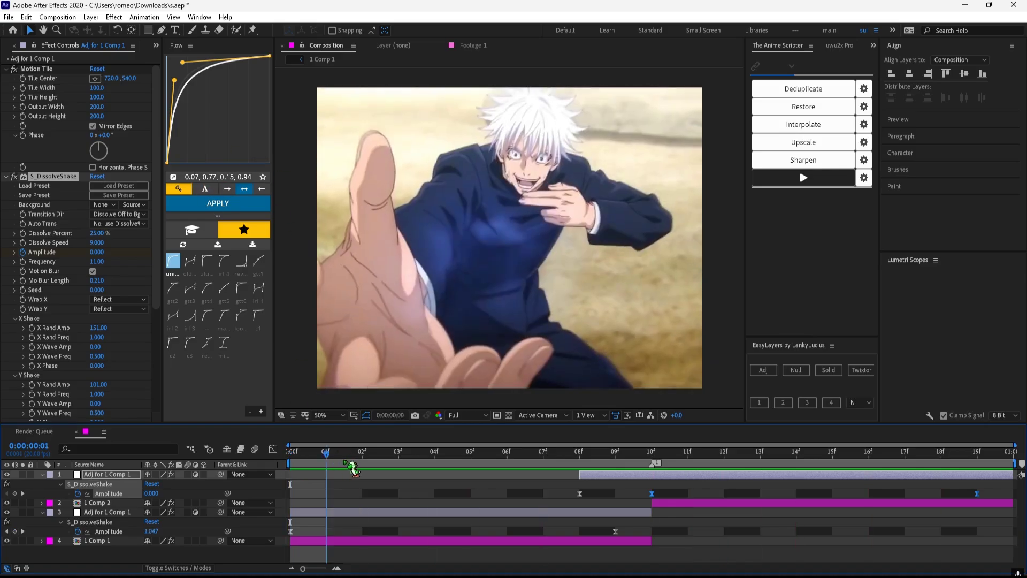
key("space")
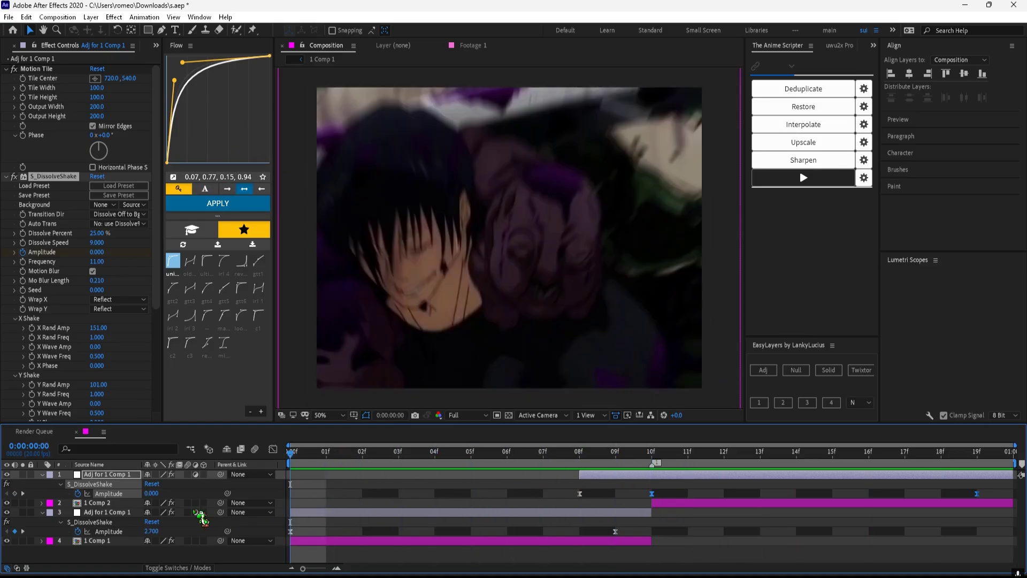
Set the upper layer's S_DissolveShake Frequency to 8, and delete that layer.
scroll(148, 358, "down", 3)
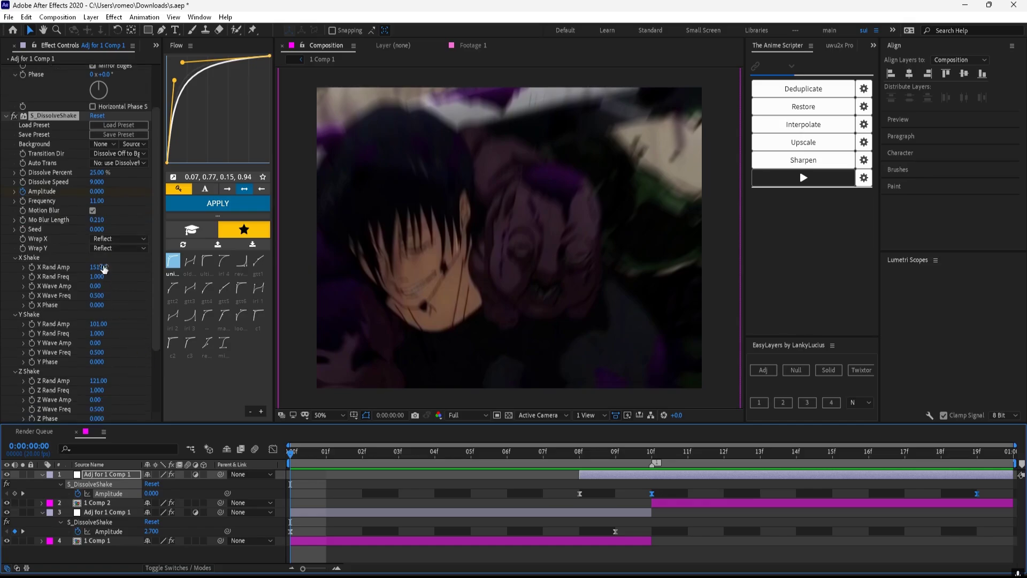
left_click(98, 202)
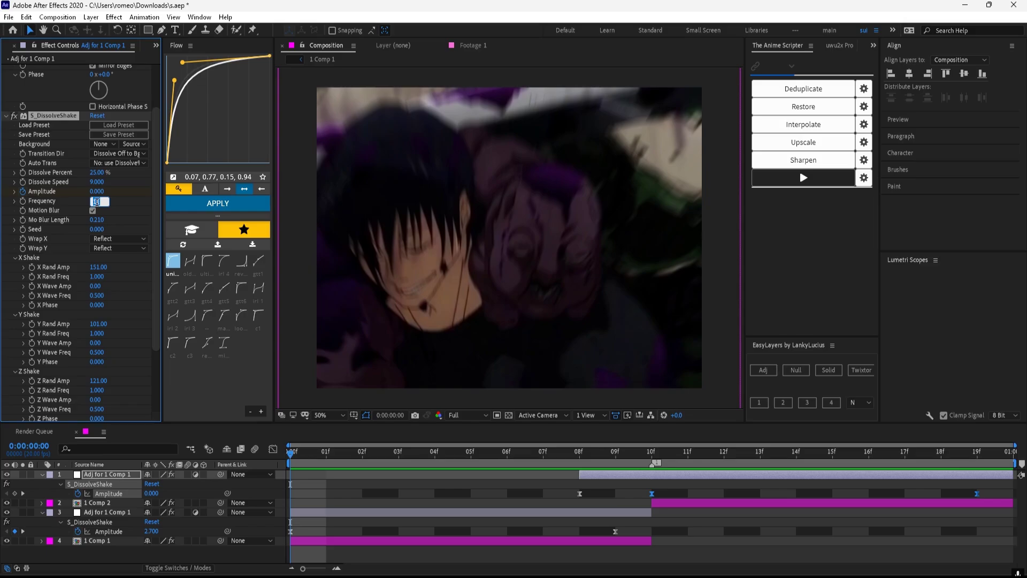
key("Return")
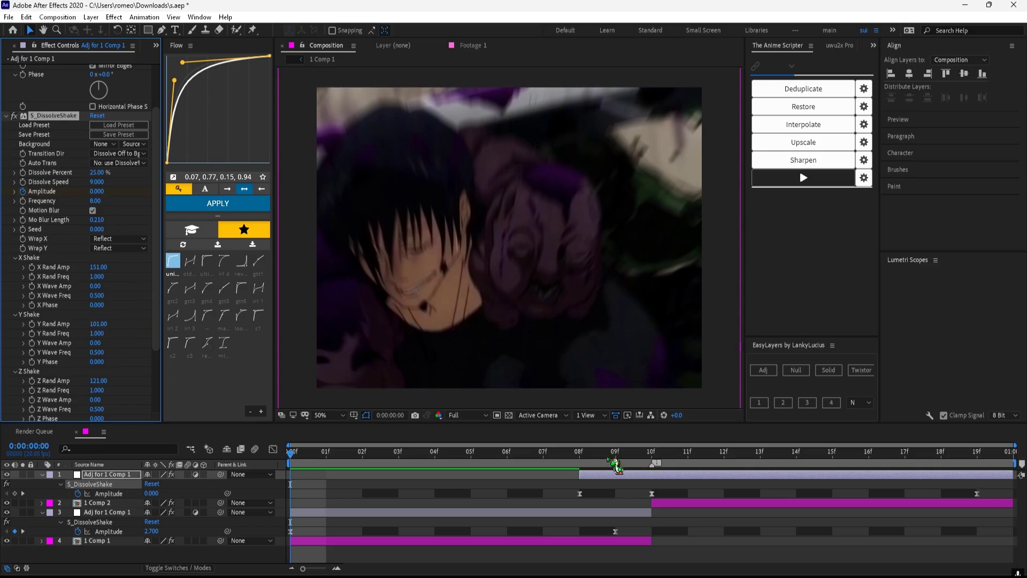
left_click(633, 476)
key("Delete")
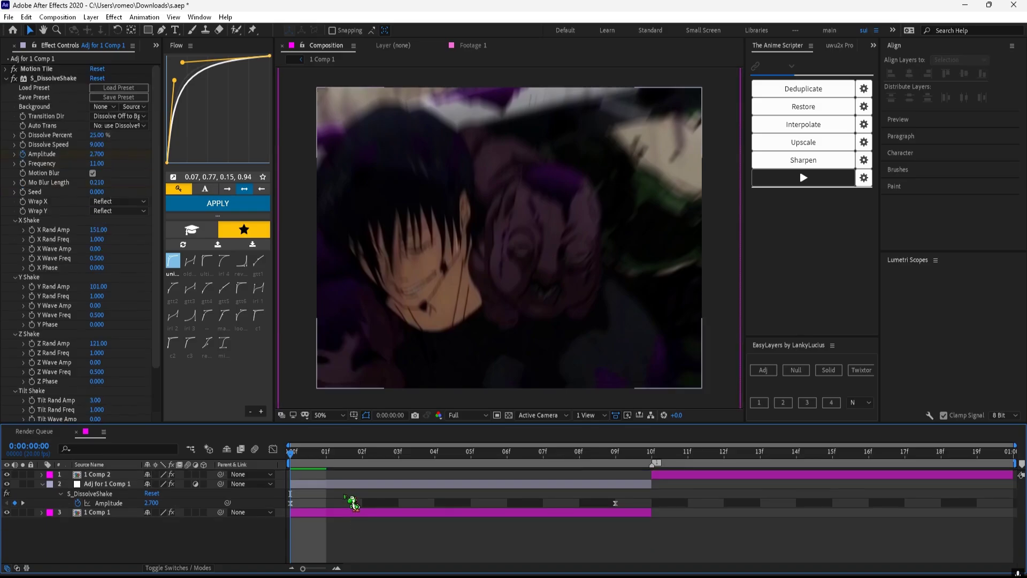
Retune the lower layer's S_DissolveShake to Frequency 8, X Rand Amp 142, Y Rand Amp 210 and Seed 0.38.
left_click(345, 484)
left_click(96, 164)
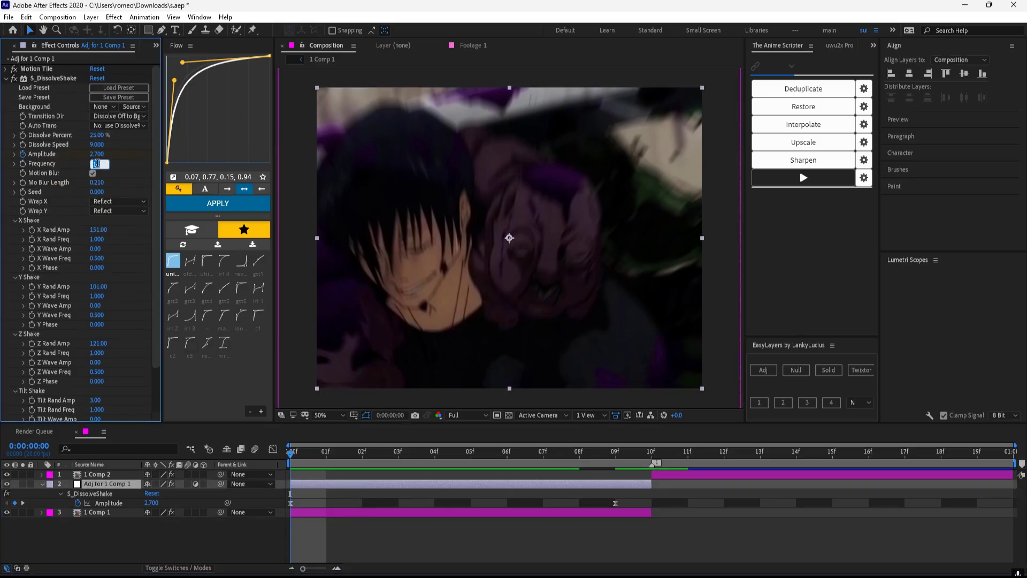
left_click(98, 229)
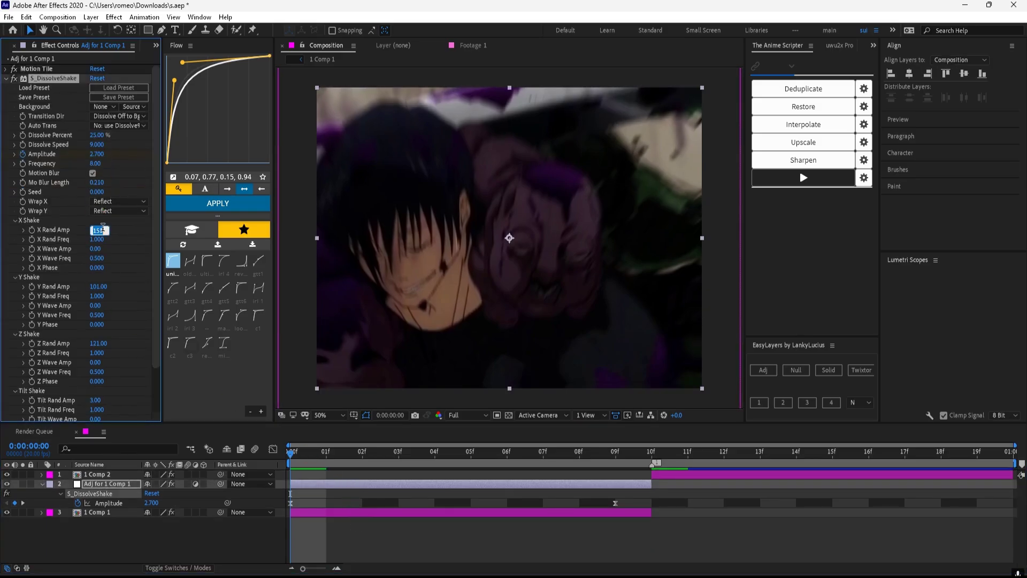
left_click(99, 288)
key("Return")
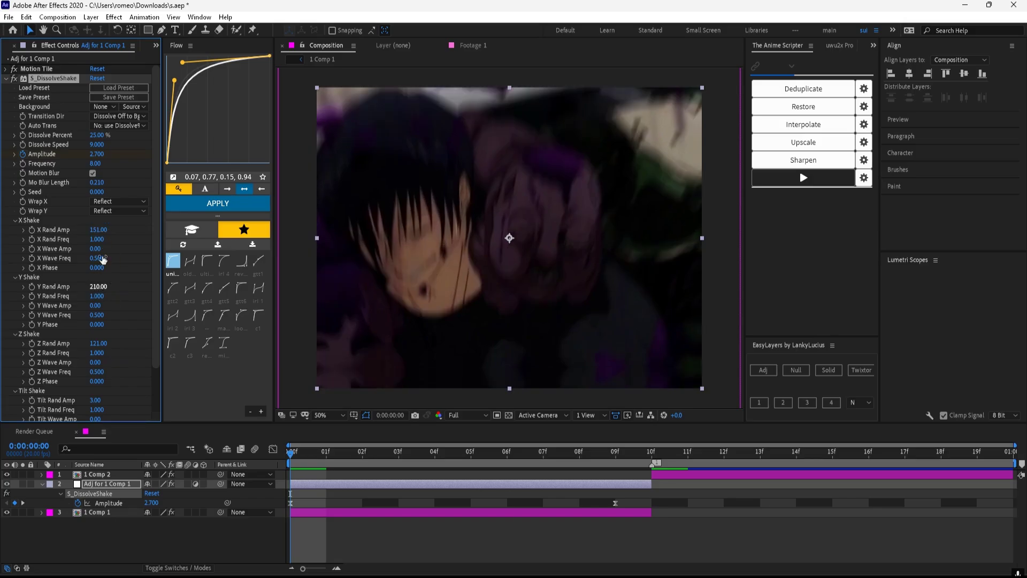
left_click(99, 230)
type("141")
key("Return")
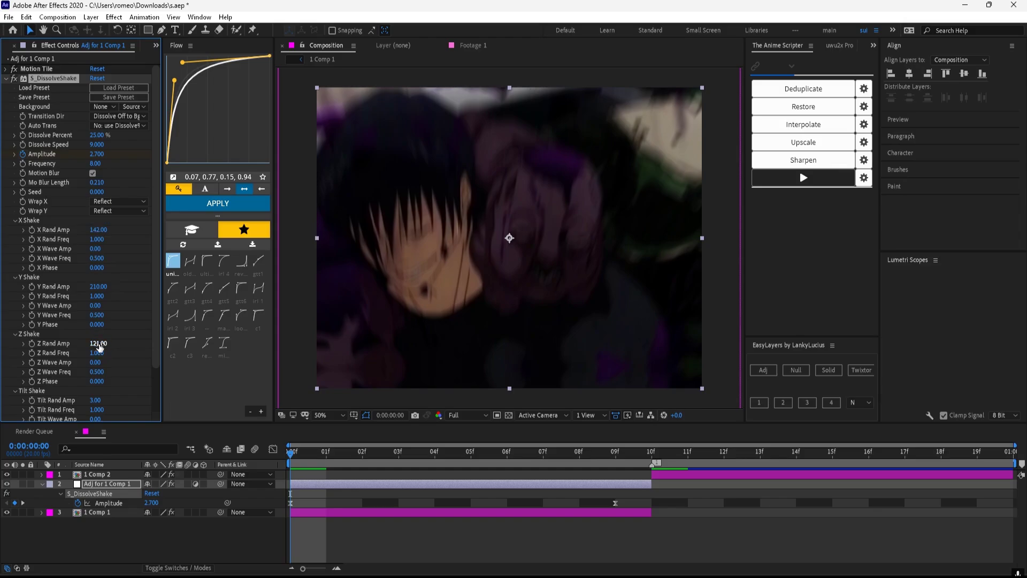
left_click_drag(108, 189, 114, 184)
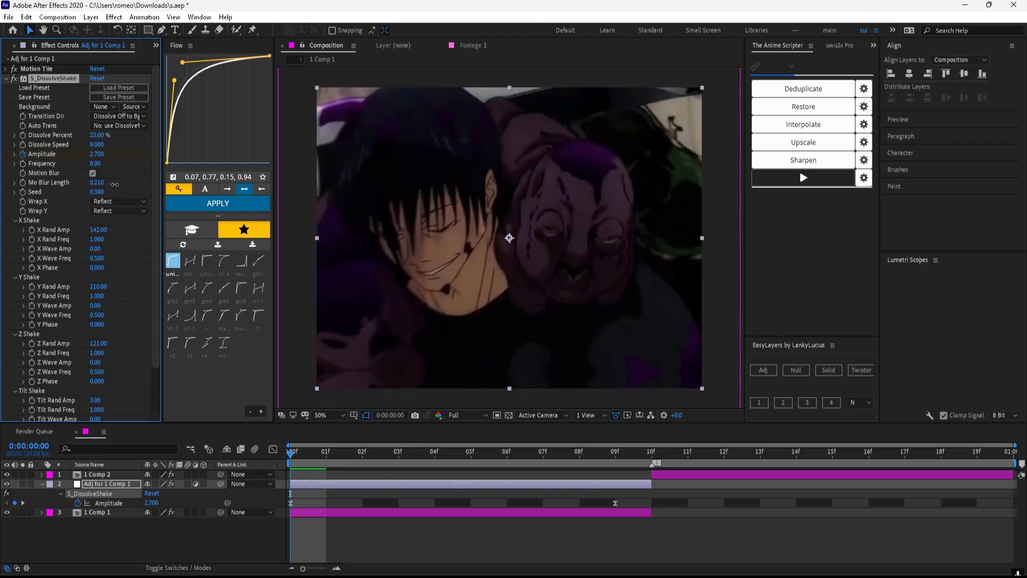
Duplicate the retuned shake adjustment layer to the top of the stack, over 1 Comp 2, and extend its start back to frame 8.
left_click_drag(675, 551, 286, 523)
left_click(653, 463)
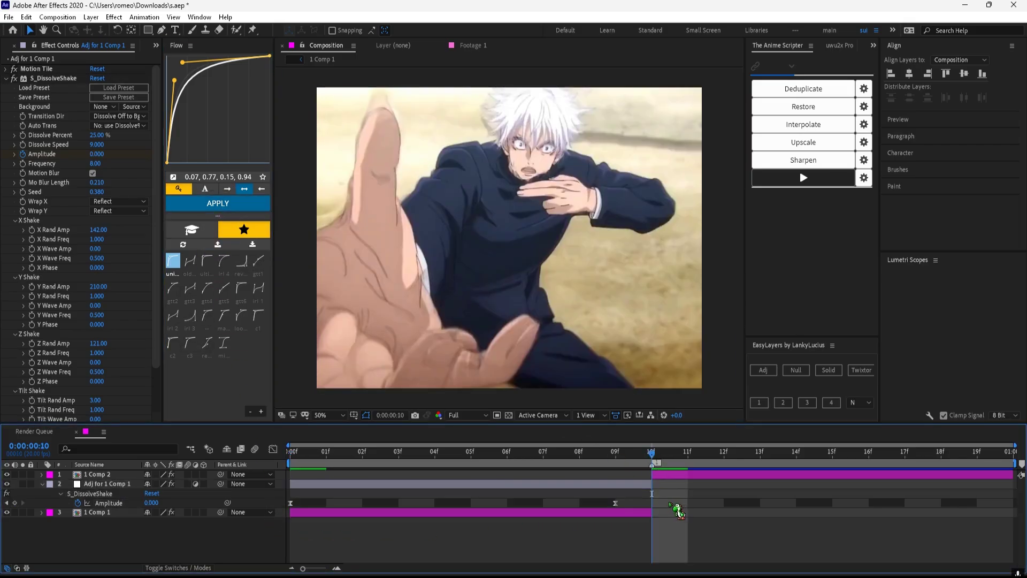
key("ctrl+d")
key("ctrl+shift+bracketright")
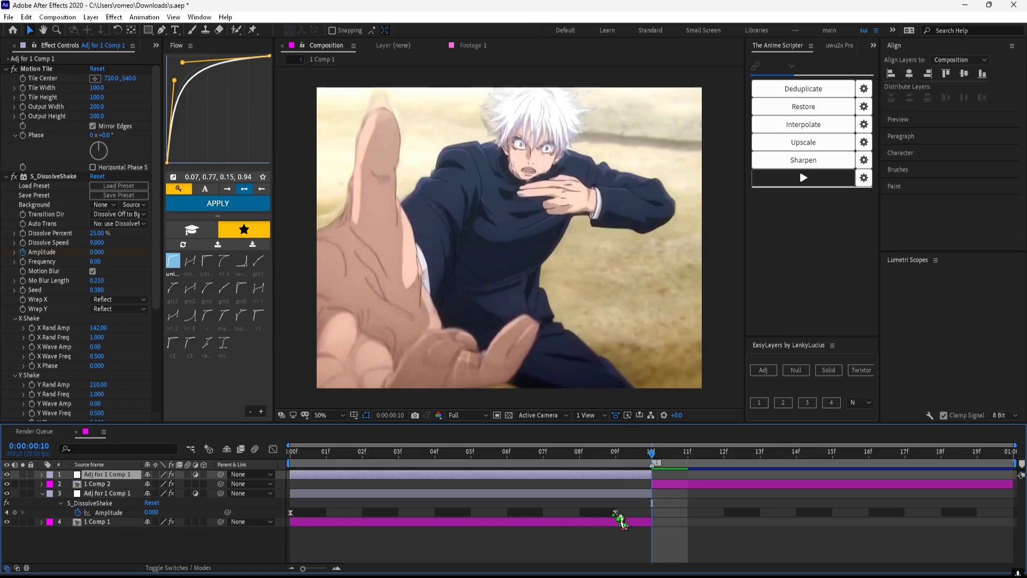
left_click_drag(612, 476, 944, 486)
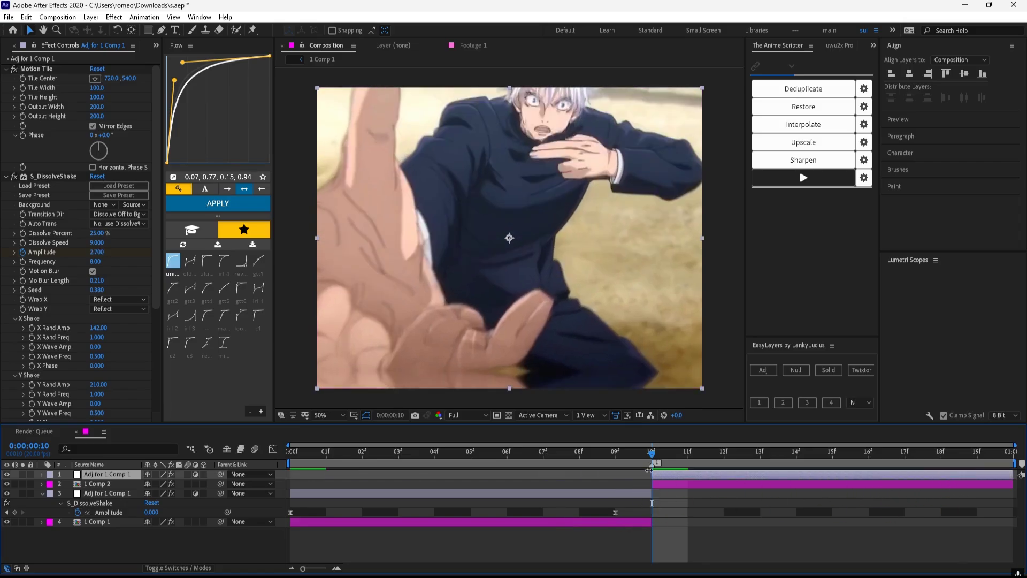
left_click_drag(652, 474, 579, 471)
Set the top shake layer's Amplitude to 0 at frame 8 and apply Flow's universal curve to its Amplitude keyframes.
left_click(579, 452)
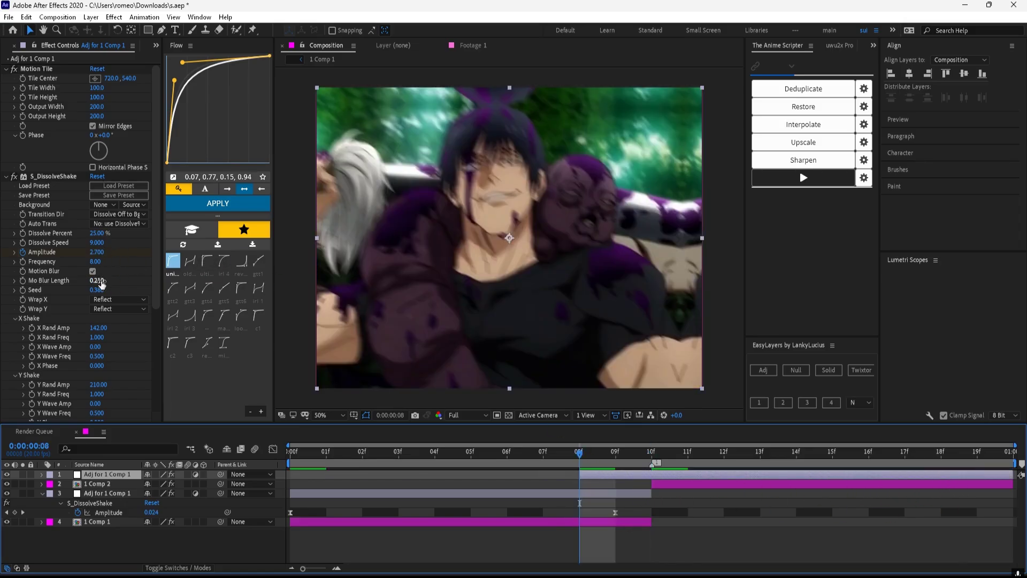
left_click(97, 252)
type("0")
key("Return")
key("u")
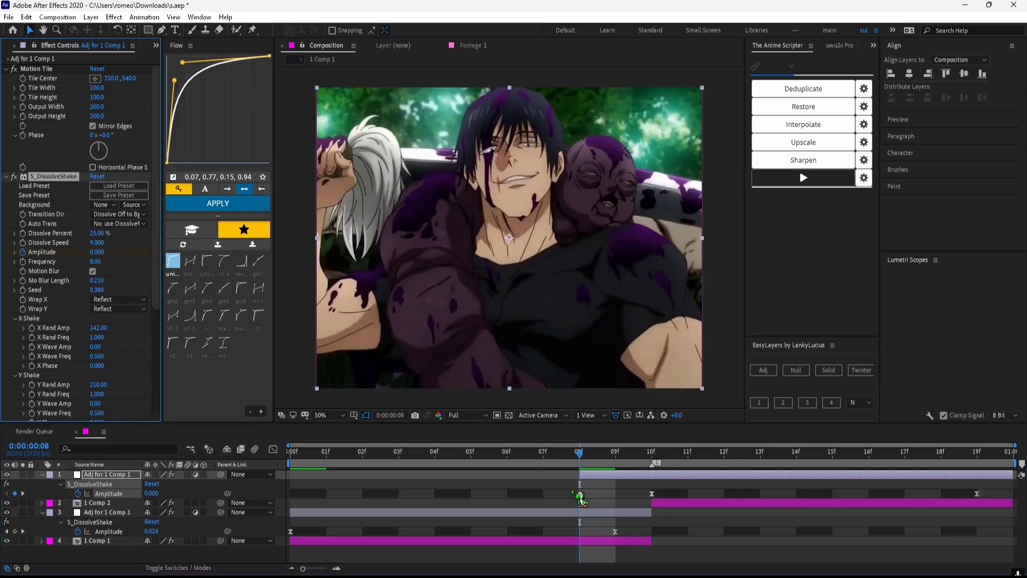
left_click_drag(566, 487, 636, 502)
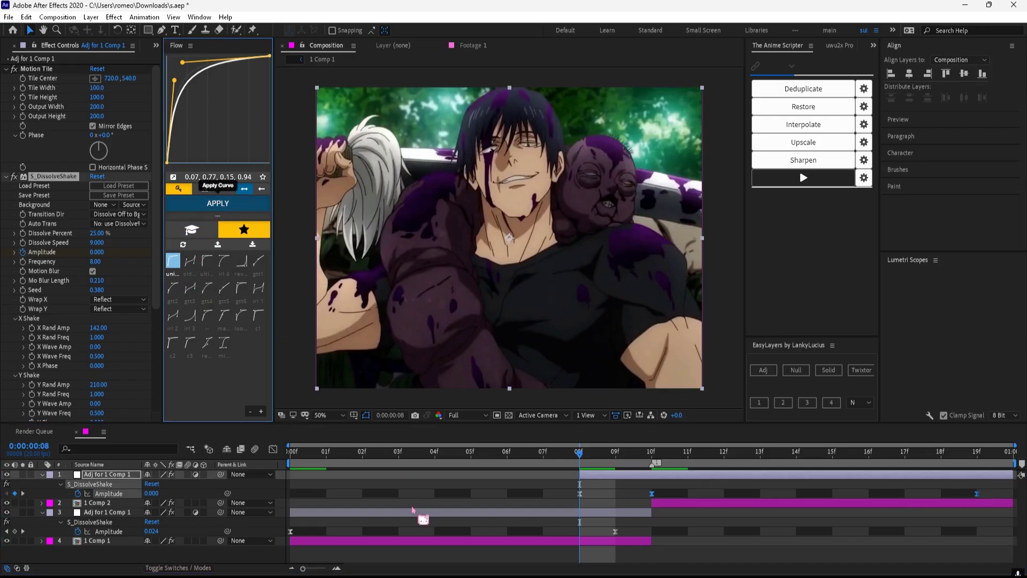
left_click(384, 494)
key("u")
Preview the retuned S_DissolveShake transition from the first frame.
left_click_drag(345, 455, 290, 461)
key("space")
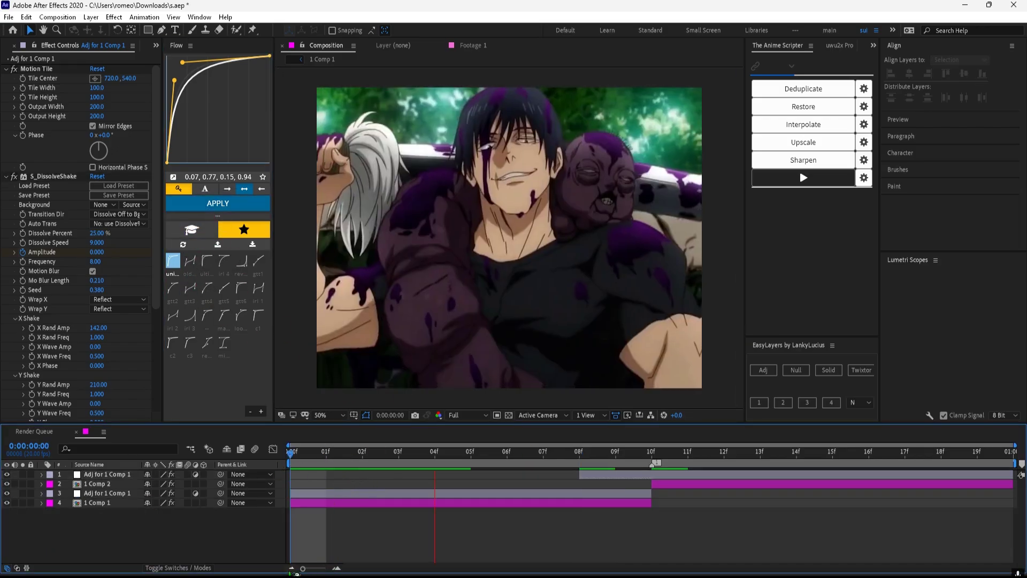
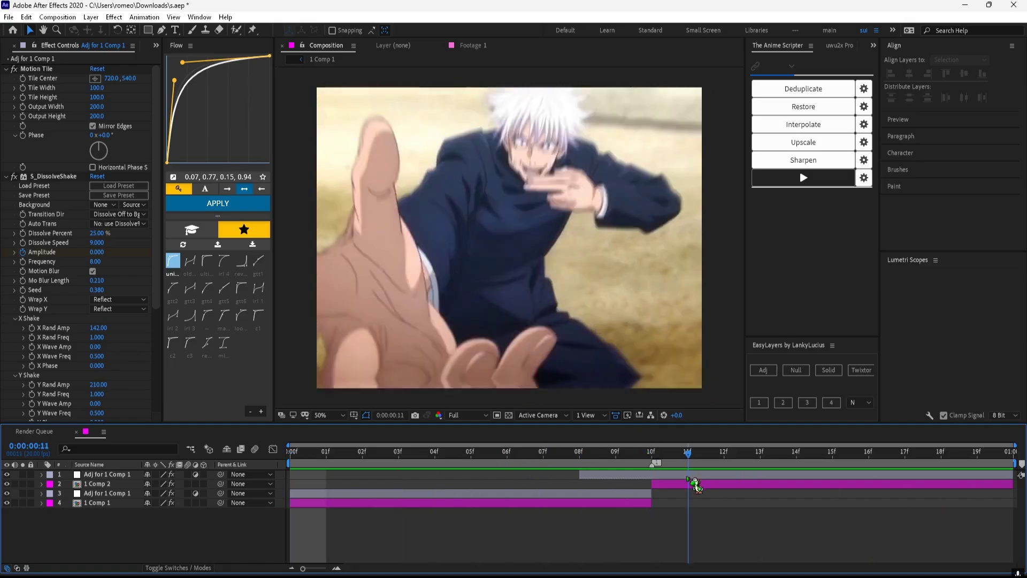
key("space")
Delete all clip and adjustment layers from the composition.
left_click(604, 505)
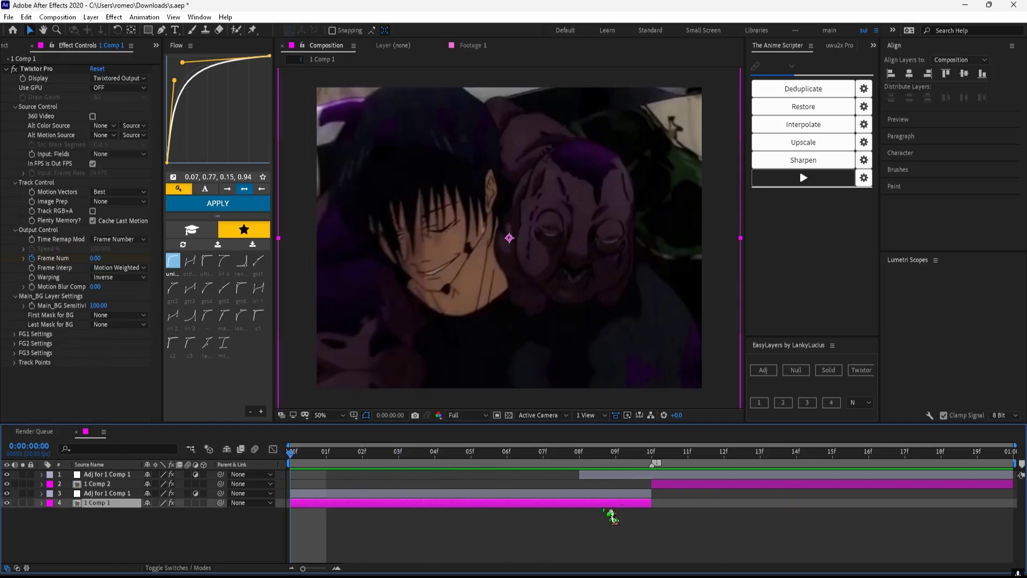
left_click(659, 473, "shift")
key("Delete")
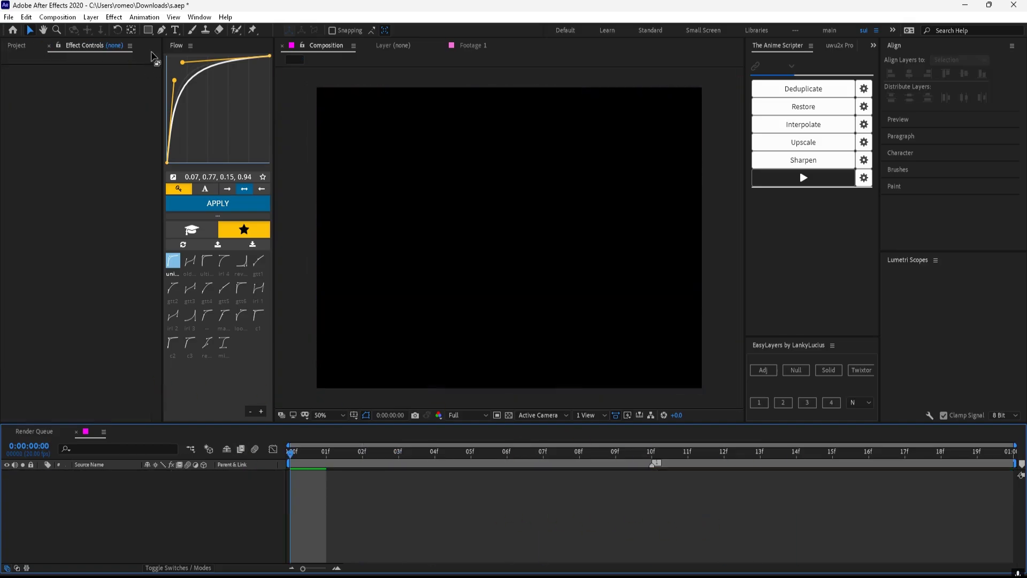
Add footage clip 2 to the empty composition, pre-compose it as 2 Comp 1, and close the Maxon Studio window.
left_click(7, 45)
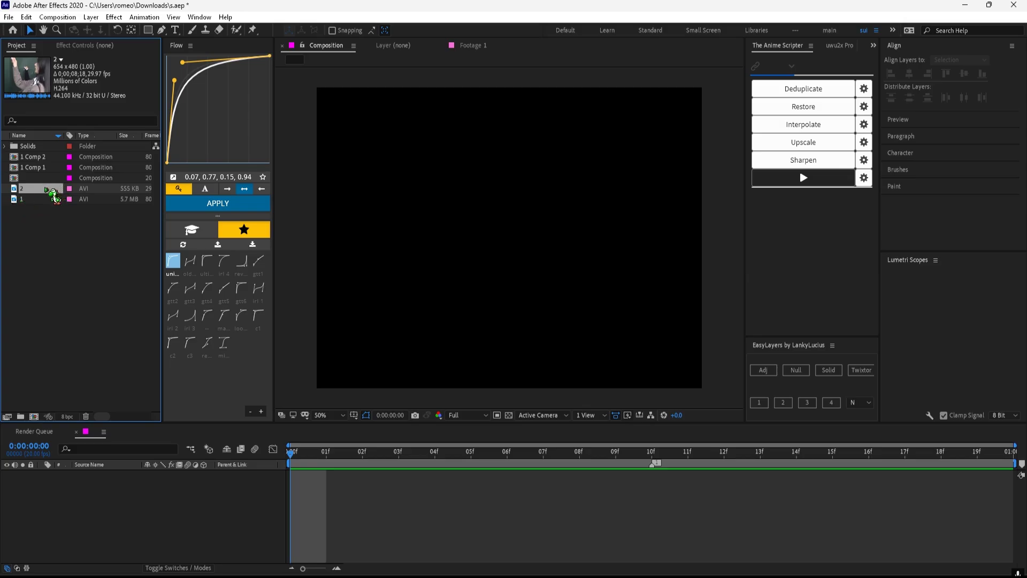
left_click_drag(48, 191, 246, 491)
key("s")
key("ctrl+shift+c")
left_click(535, 350)
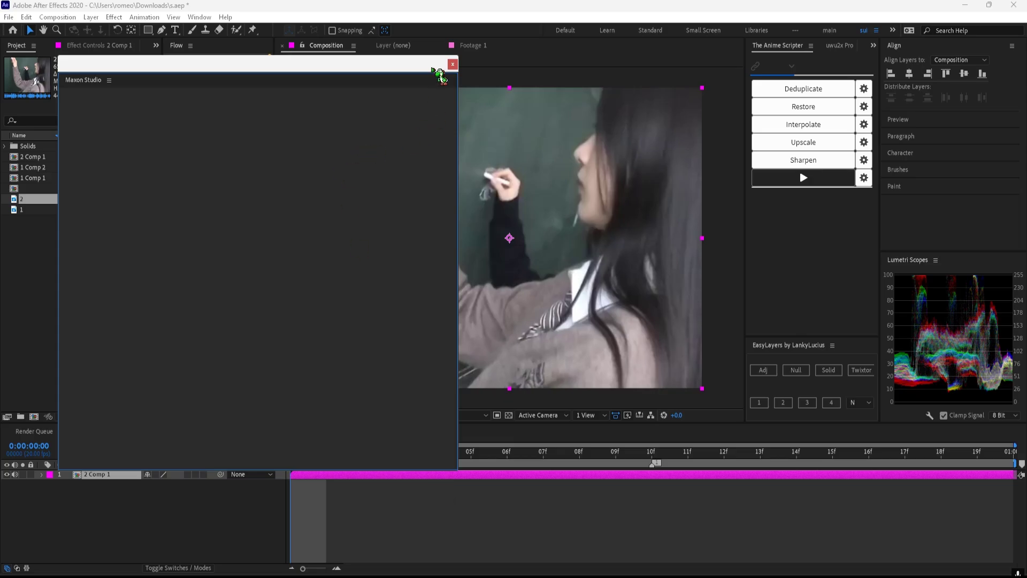
left_click(453, 65)
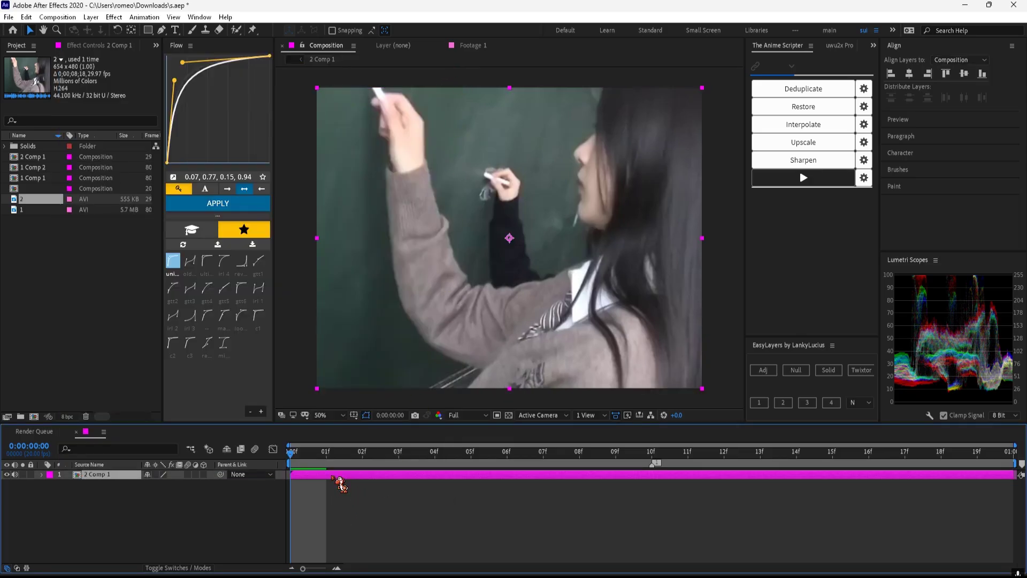
Enable time remapping on 2 Comp 1 and add Twixtor Pro with Frame Number remapping, Motion Weighted Blend and Main_BG Sensitivity 100.
key("ctrl+alt+t")
key("ctrl+space")
type("twixt")
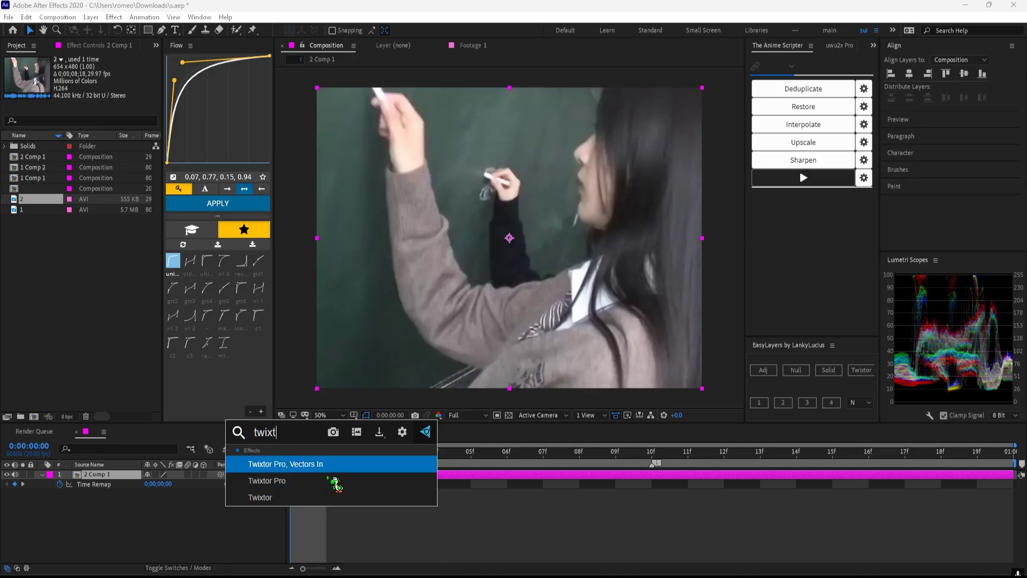
left_click(336, 481)
left_click(122, 239)
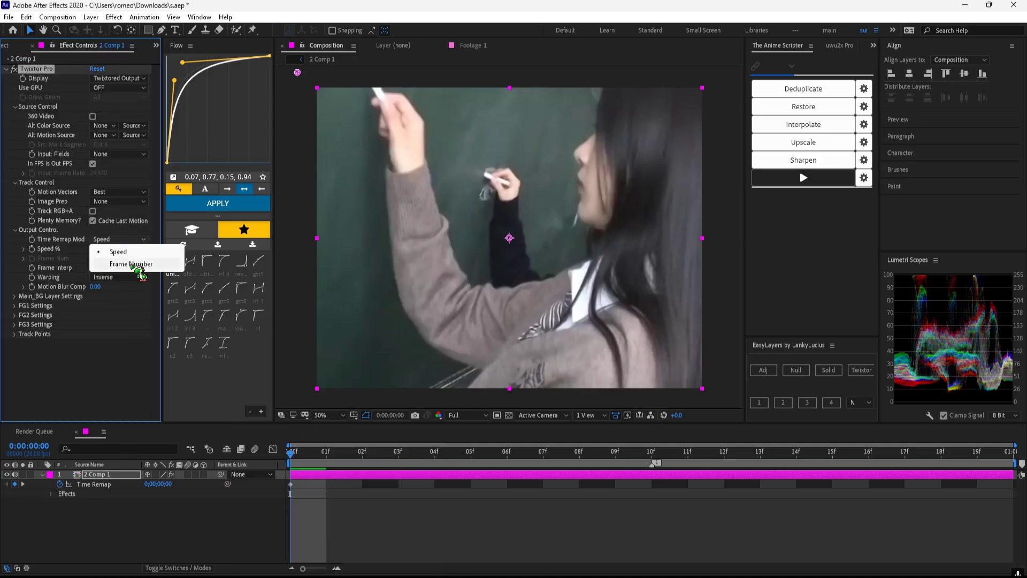
left_click(132, 263)
left_click(123, 267)
left_click(104, 305)
left_click(21, 296)
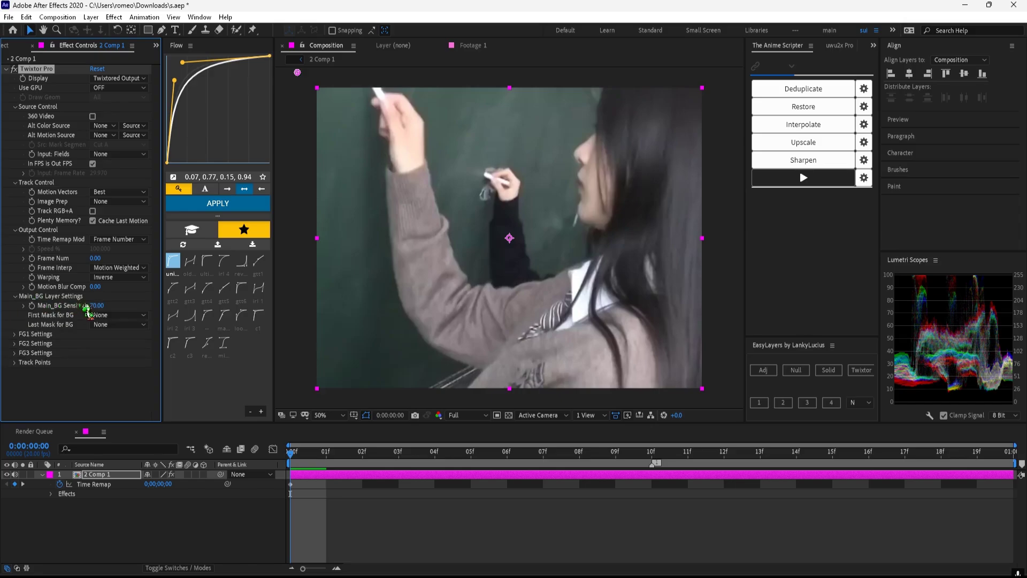
Keyframe 2 Comp 1's Twixtor Frame Num to 29 at frame 10 and 69 at frame 19.
left_click(652, 461)
left_click_drag(97, 257, 112, 257)
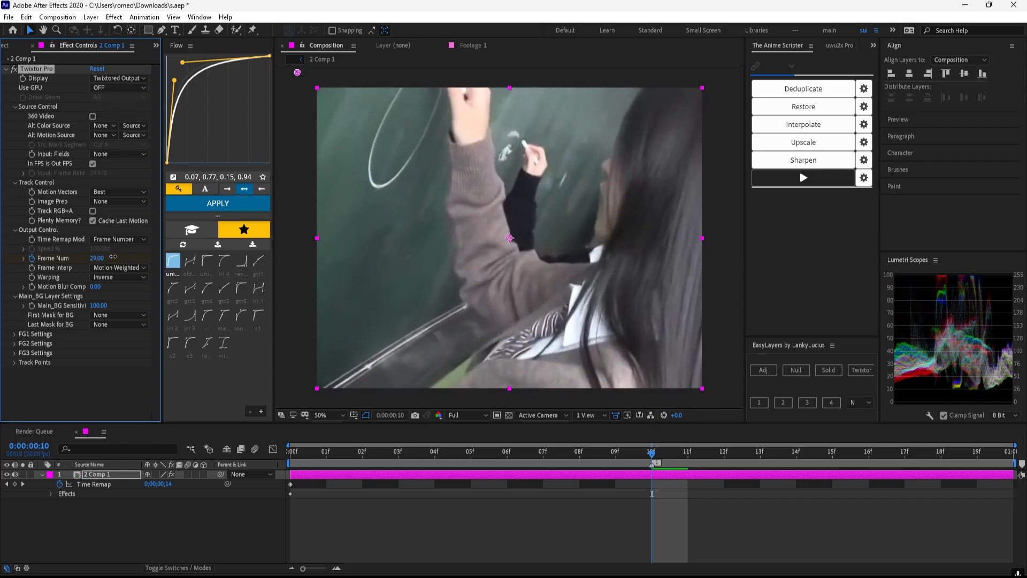
key("u")
key("u")
left_click(668, 502)
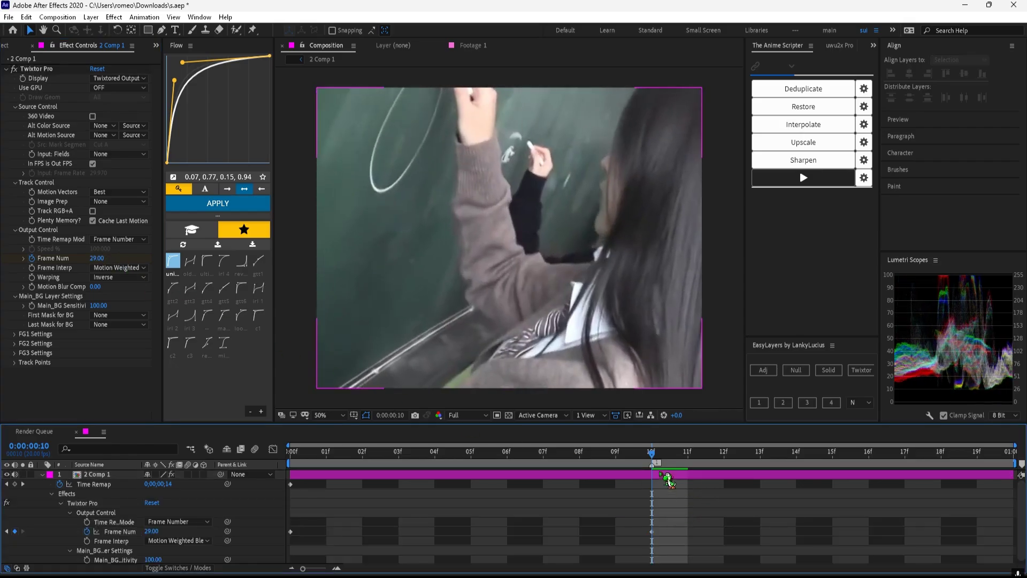
left_click_drag(661, 457, 1016, 495)
left_click_drag(99, 258, 117, 255)
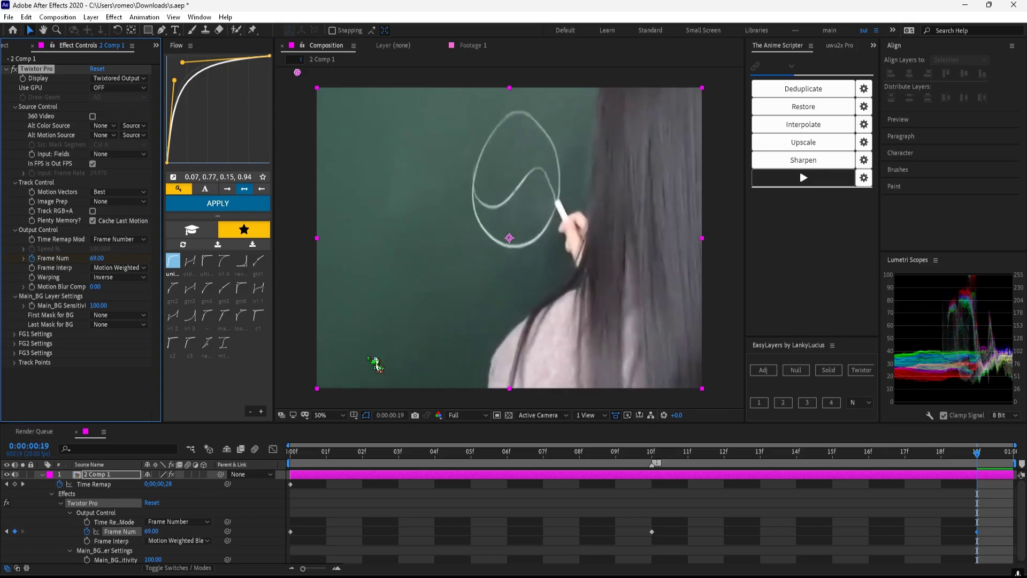
Apply Flow's c2 curve to the Frame Num keyframes, moving the last keyframe to the composition's end and reapplying the curve.
left_click_drag(1015, 521, 278, 554)
left_click(173, 342)
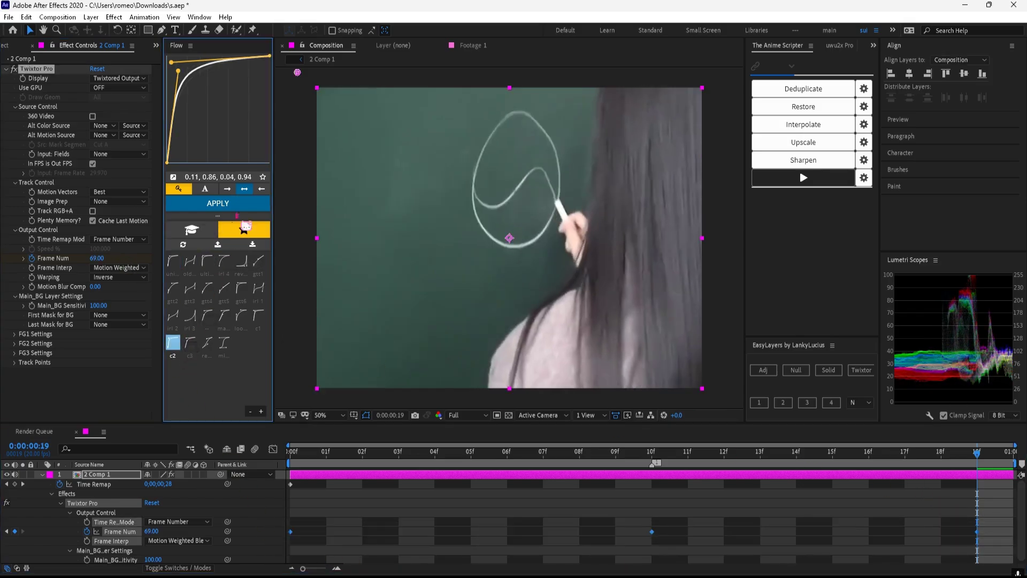
left_click(218, 203)
left_click(985, 535)
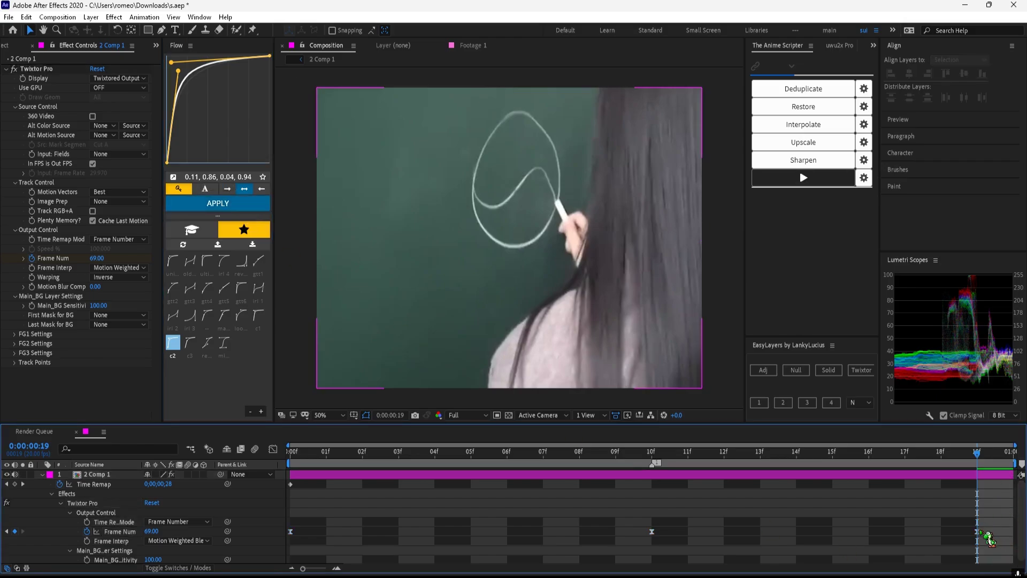
left_click(1011, 532)
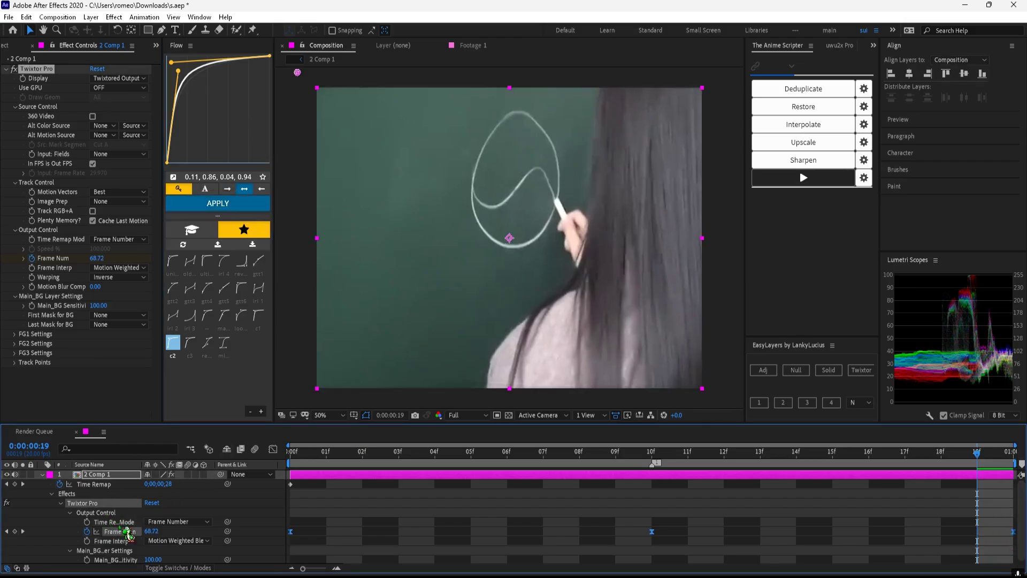
left_click(215, 203)
Collapse the 2 Comp 1 properties, mute the layer's audio and save the project.
left_click(993, 491)
left_click(988, 477)
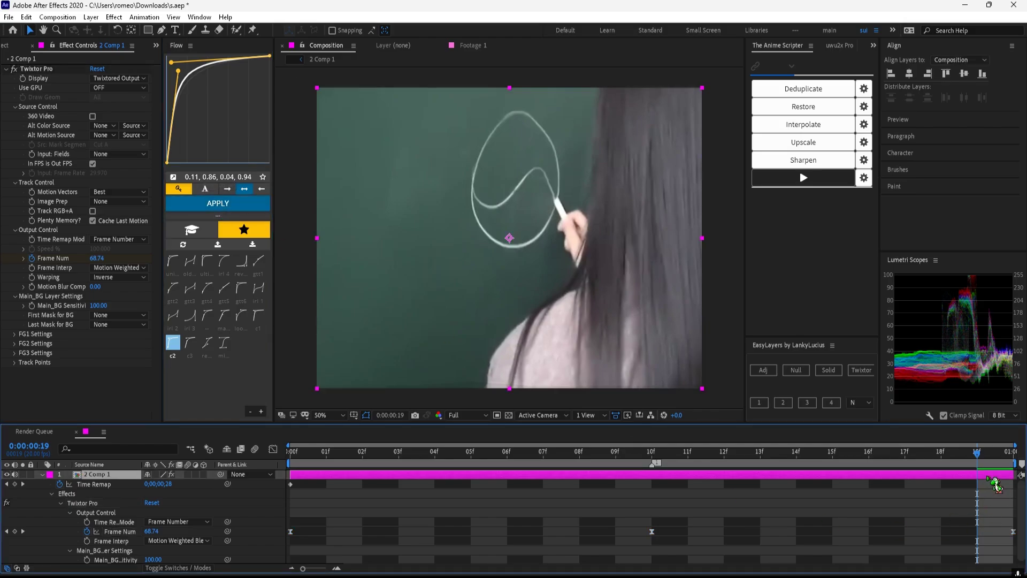
mouse_move(1013, 475)
left_mouse_down()
mouse_move(978, 475)
mouse_move(1001, 475)
left_mouse_up()
left_click(968, 515)
key("u")
left_click(16, 475)
key("ctrl+s")
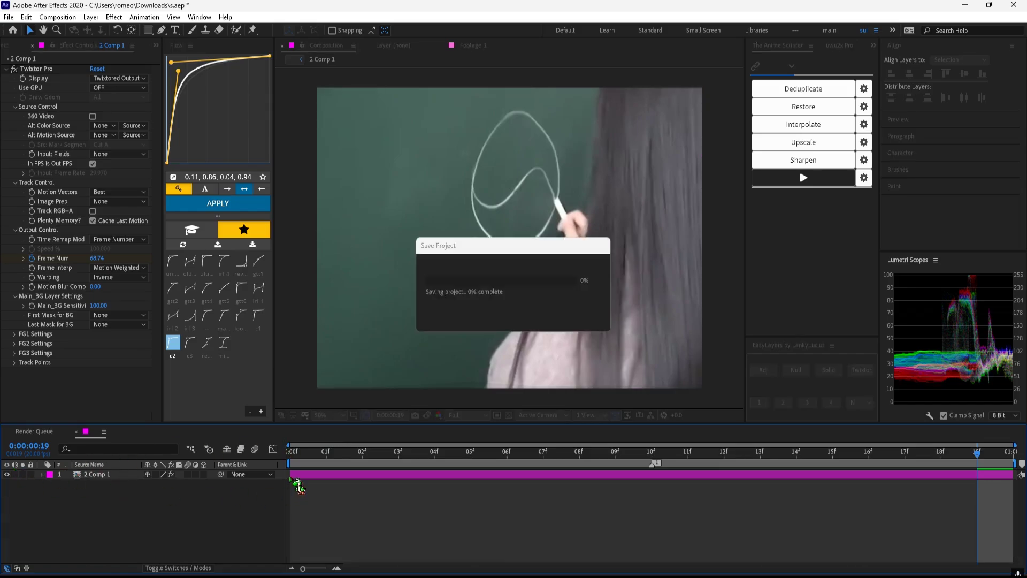
Preview the Twixtor-retimed 2 Comp 1 clip from the first frame.
key("Home")
key("space")
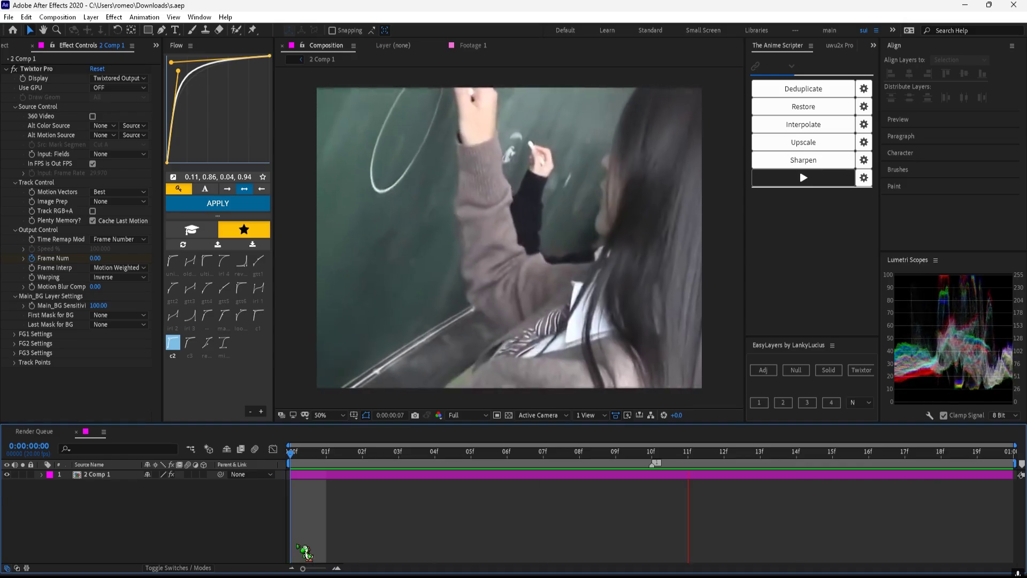
key("space")
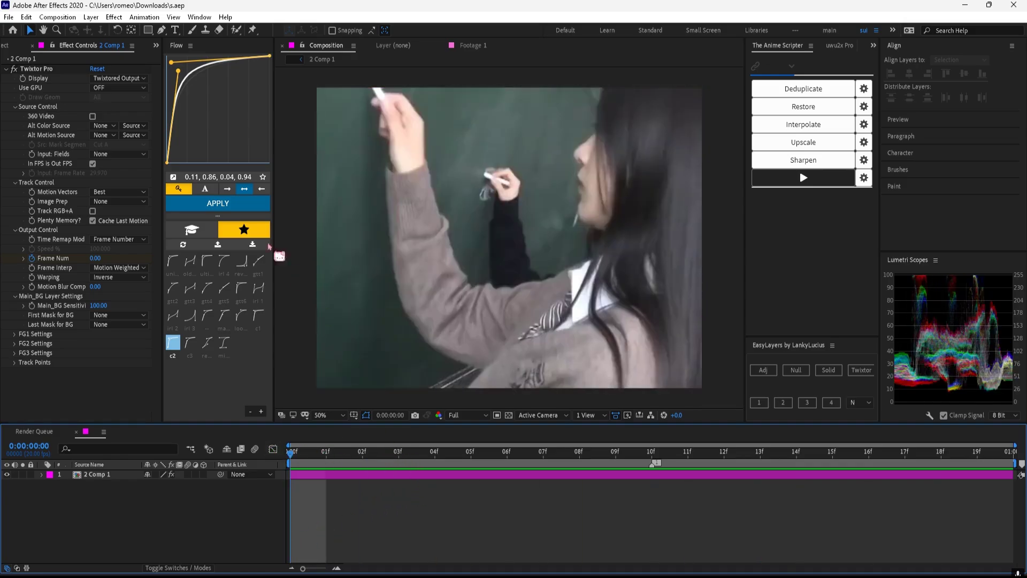
Add an adjustment layer above 2 Comp 1 and trim it to end at frame 10.
left_click(157, 46)
left_click(181, 60)
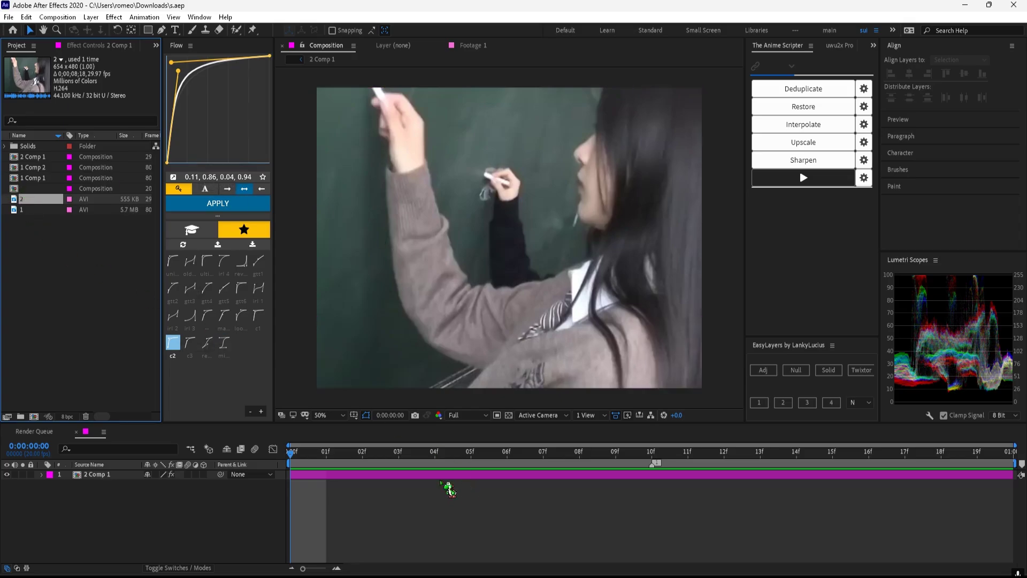
left_click(411, 475)
left_click(763, 369)
left_click(652, 454)
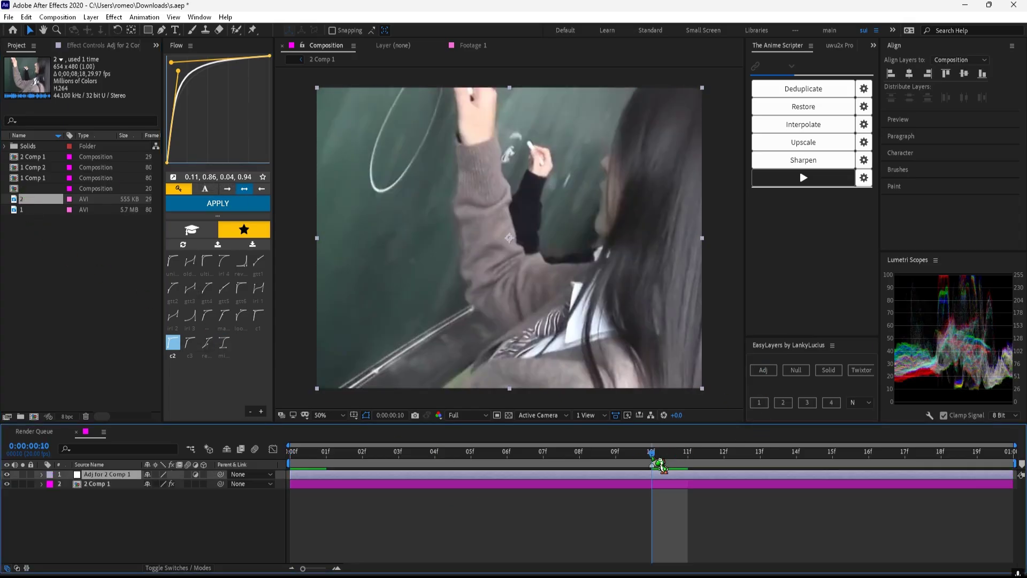
key("ctrl+shift+d")
key("Delete")
left_click_drag(652, 455, 204, 469)
left_click(362, 475)
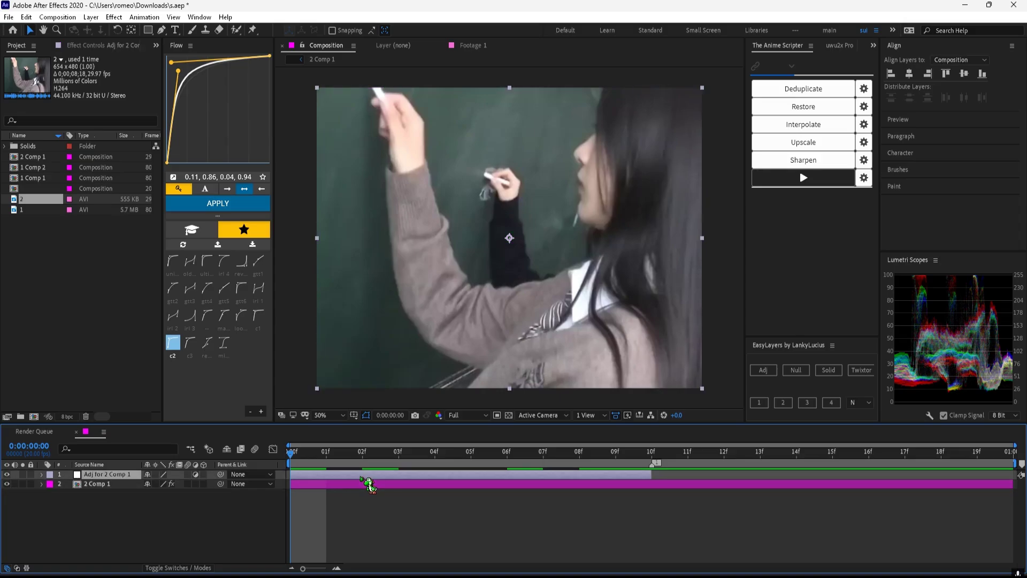
Add S_Shake to the adjustment layer with amplitude 2.4, frequency 15, and motion blur enabled at a length of 0.21.
key("ctrl+space")
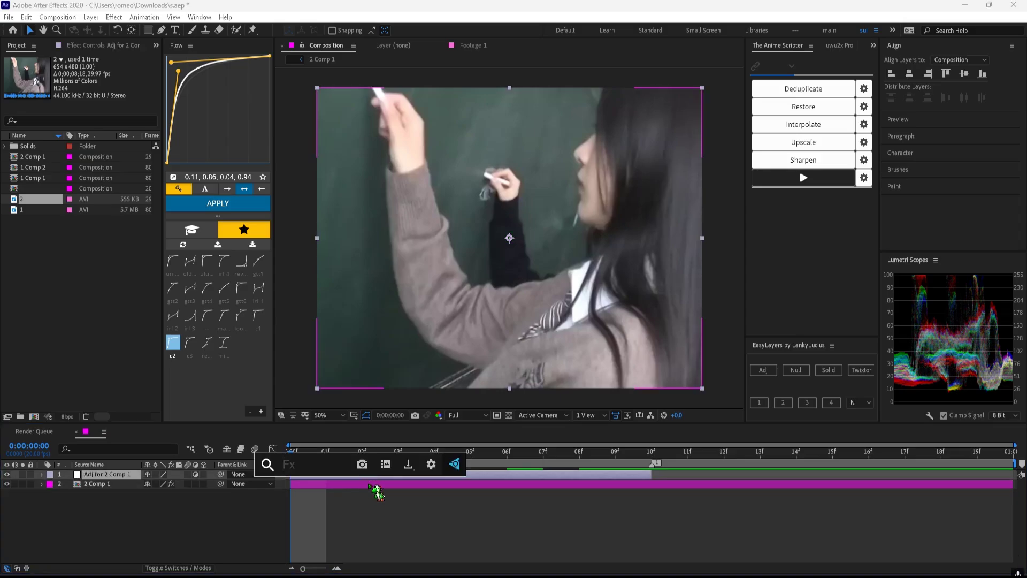
type("s_shake")
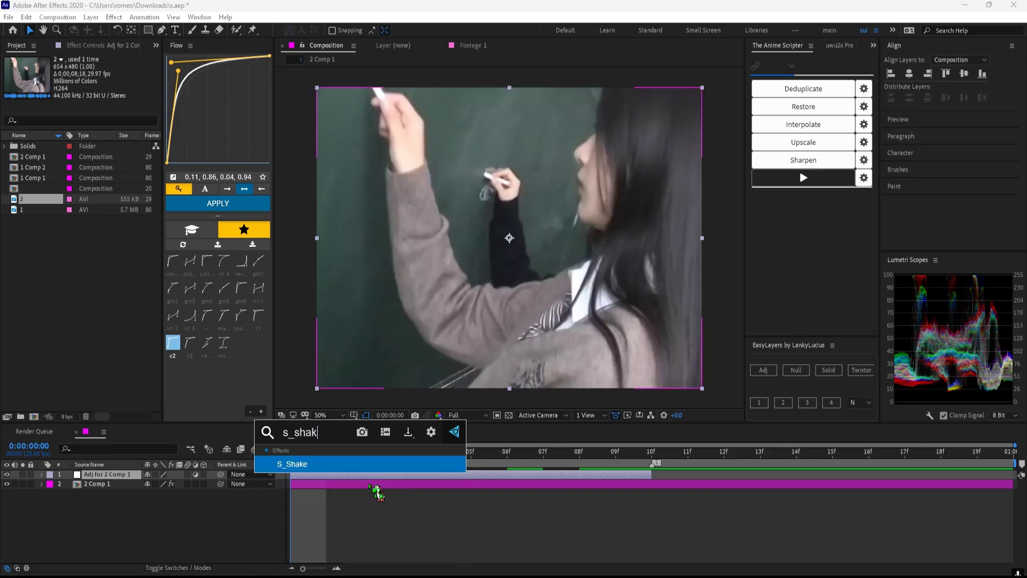
key("Return")
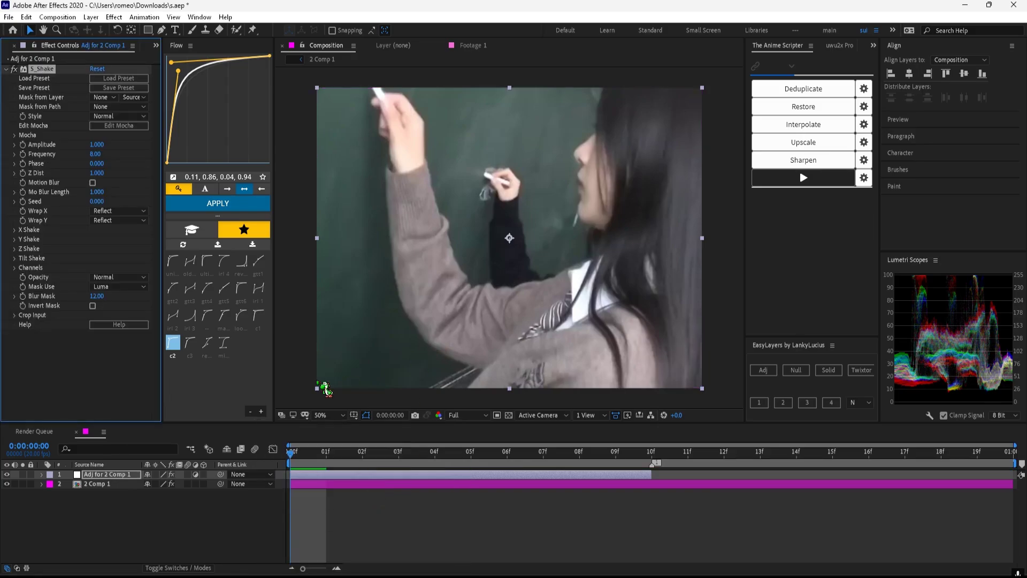
left_click(95, 154)
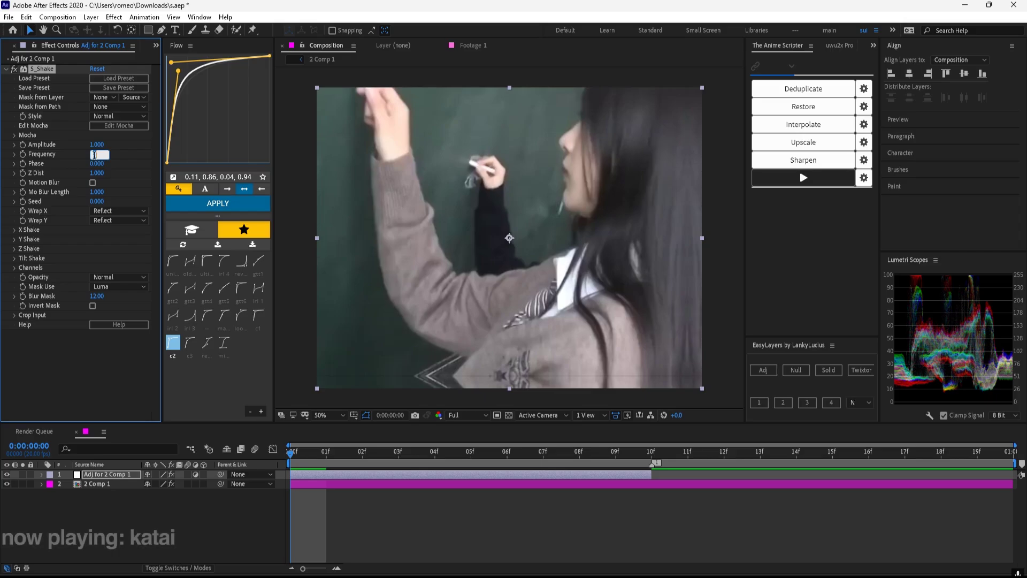
type("15")
key("Return")
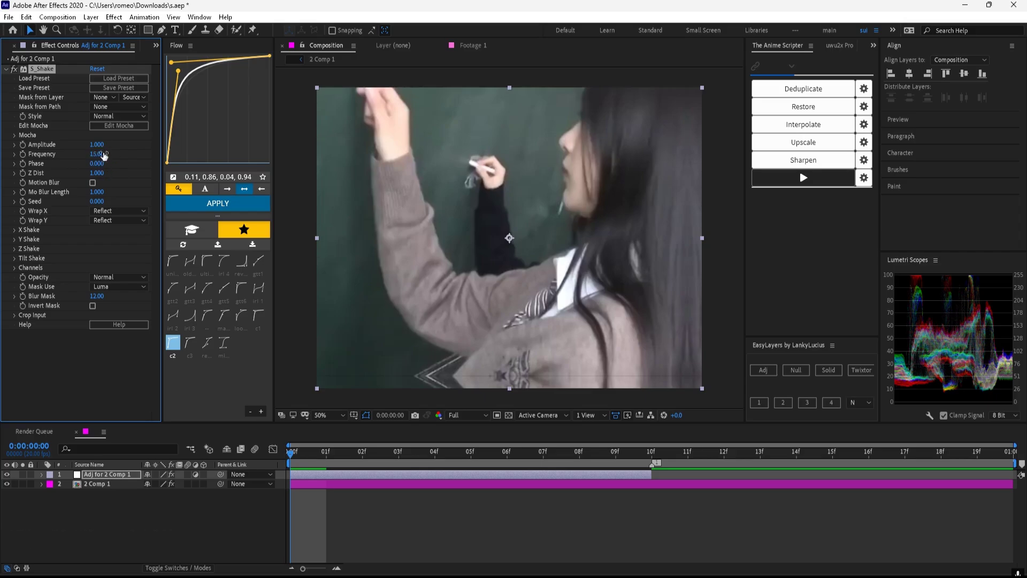
key("Return")
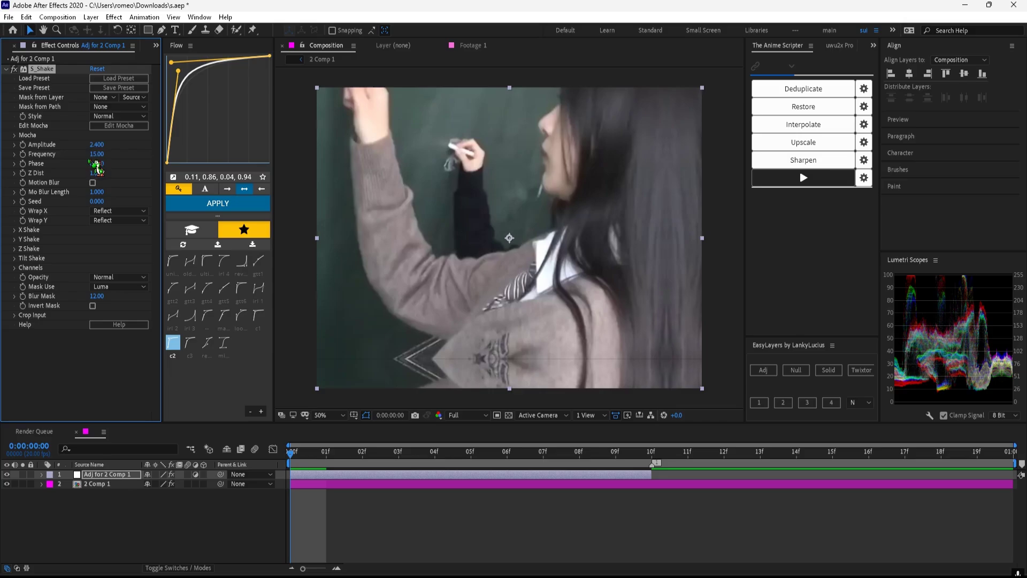
left_click(93, 183)
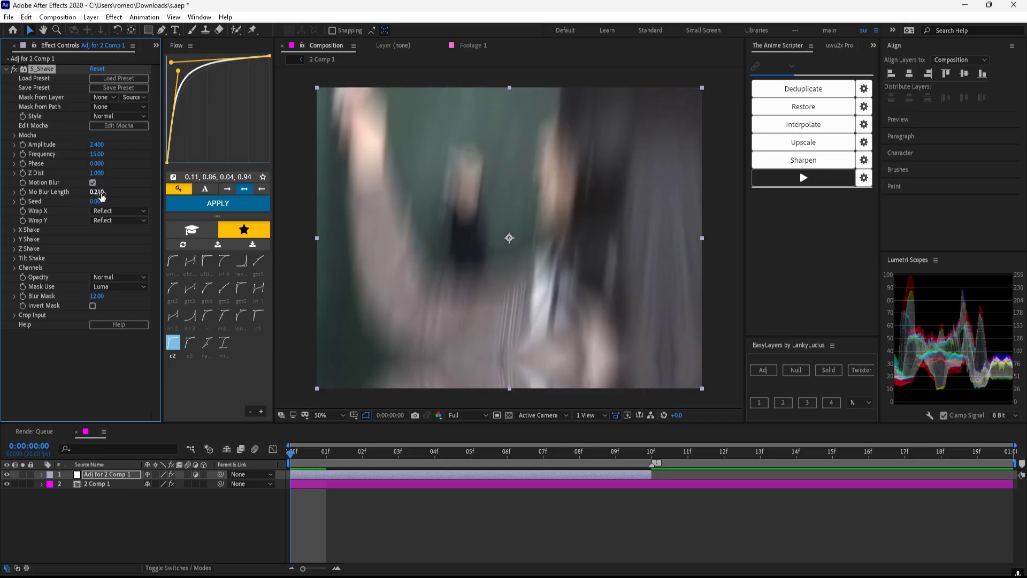
Set S_Shake's X Rand Amp to 210, Y Rand Amp to 142 and Z Rand Amp to 131.
left_click(15, 230)
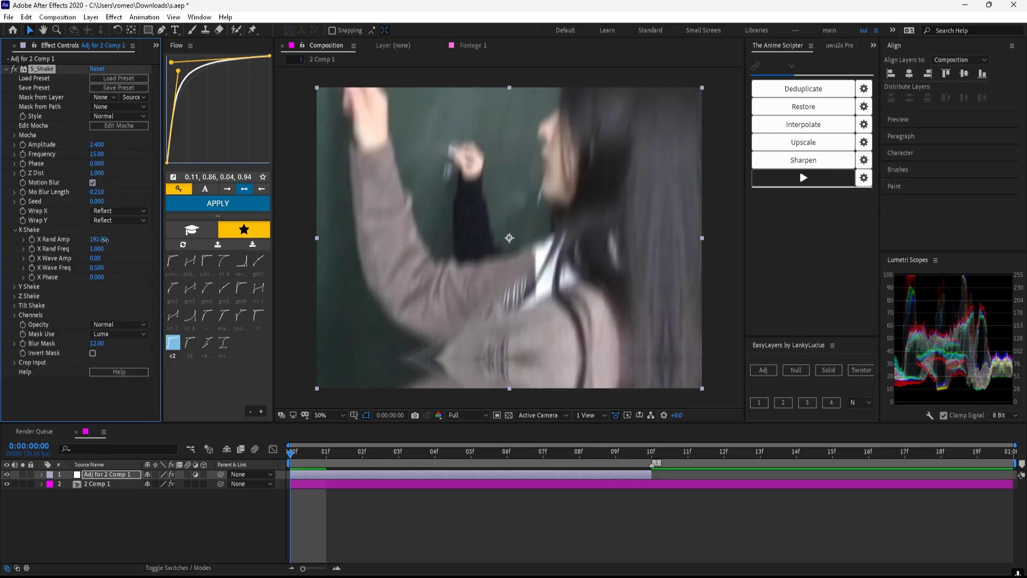
left_click(15, 286)
left_click(98, 296)
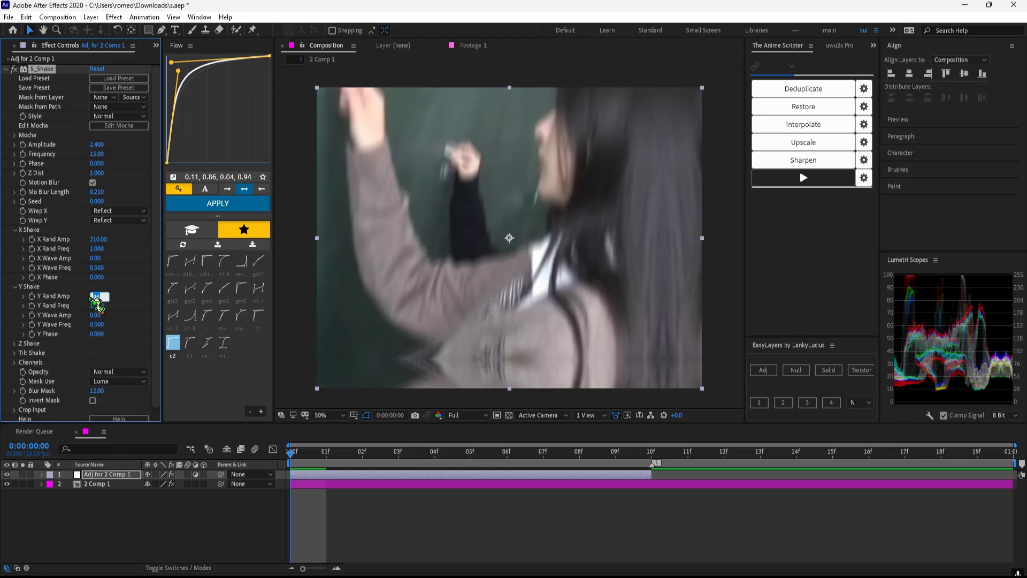
type("142")
key("Return")
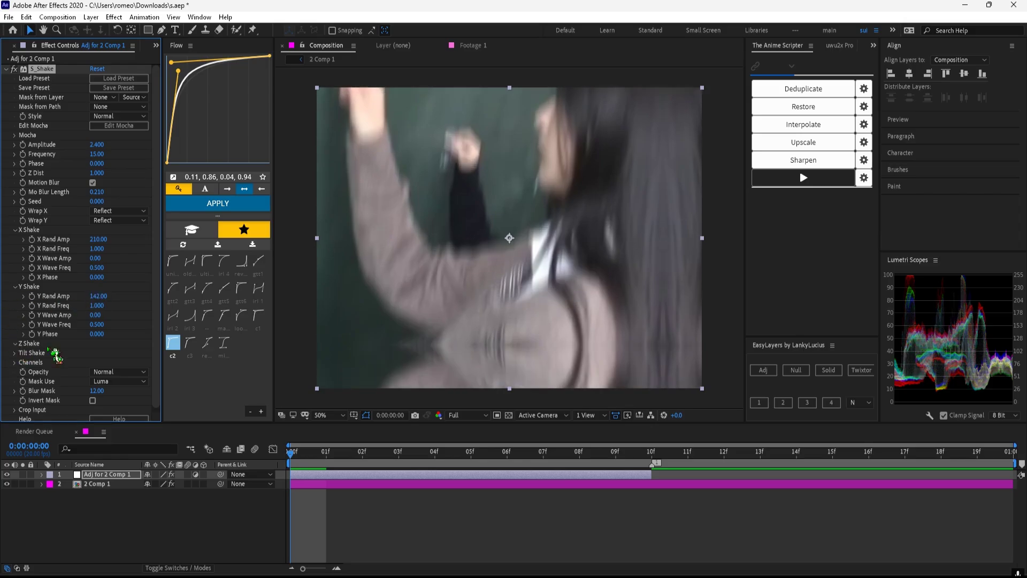
left_click(15, 343)
key("Return")
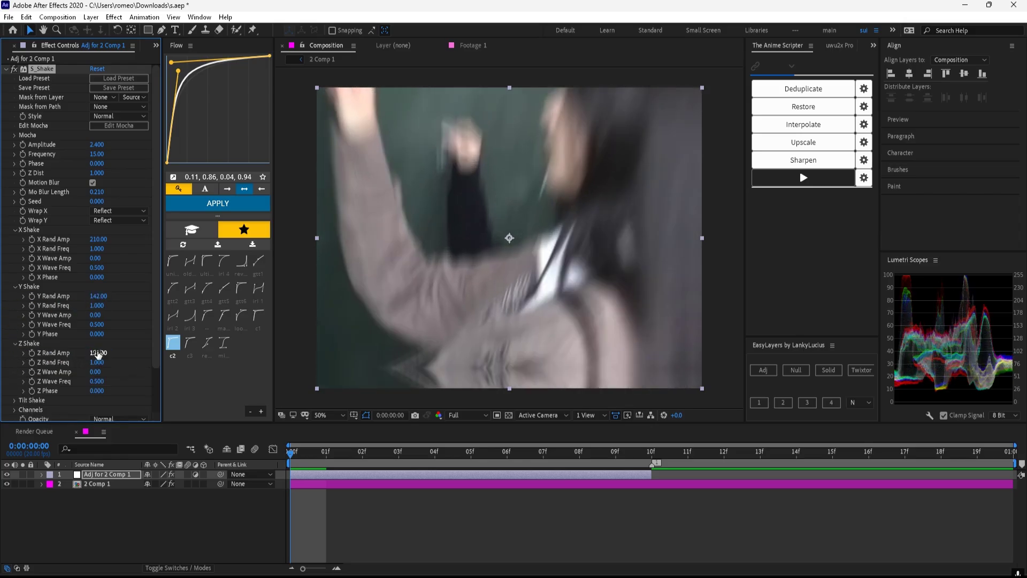
Set S_Shake's Tilt Rand Amp to 3 and its seed to 0.31.
scroll(32, 352, "down", 3)
left_click(18, 355)
left_click(15, 357)
scroll(15, 356, "down", 1)
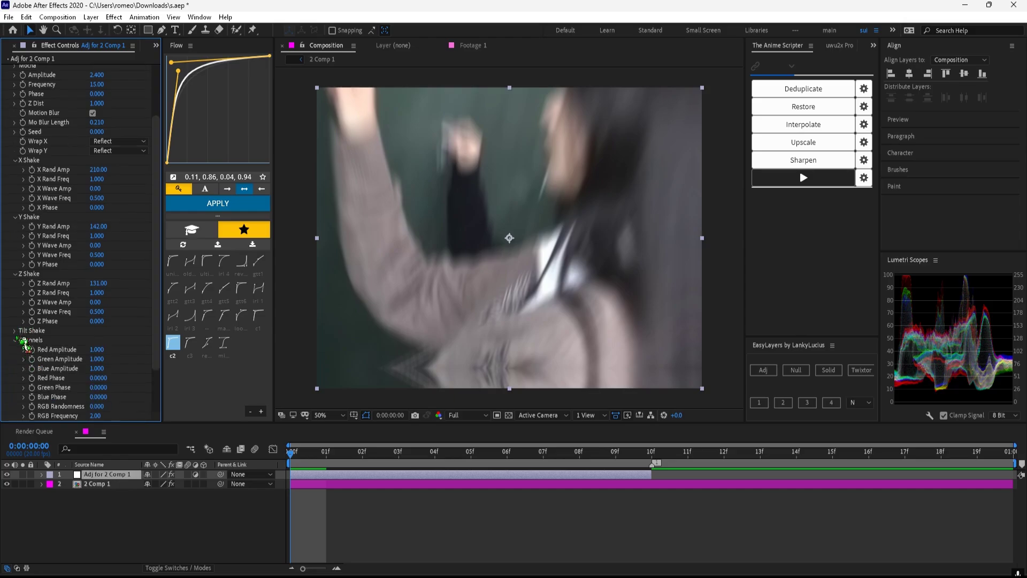
left_click(15, 331)
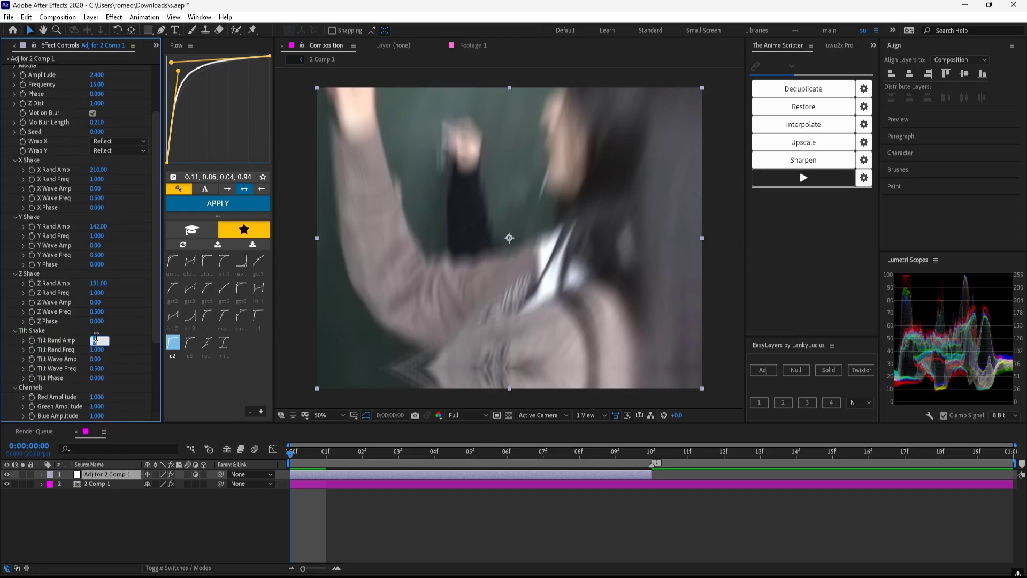
key("Return")
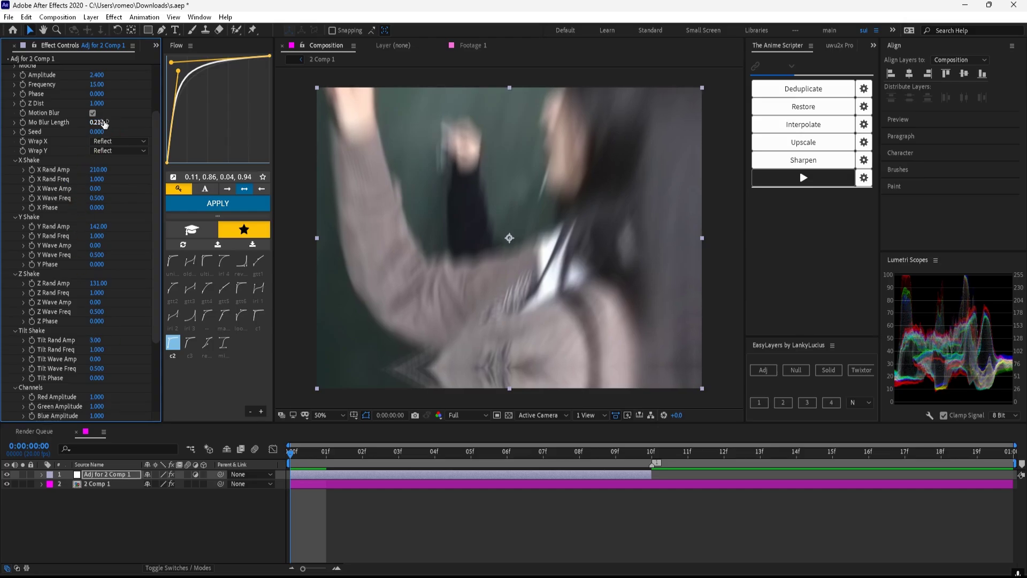
left_click_drag(113, 132, 119, 129)
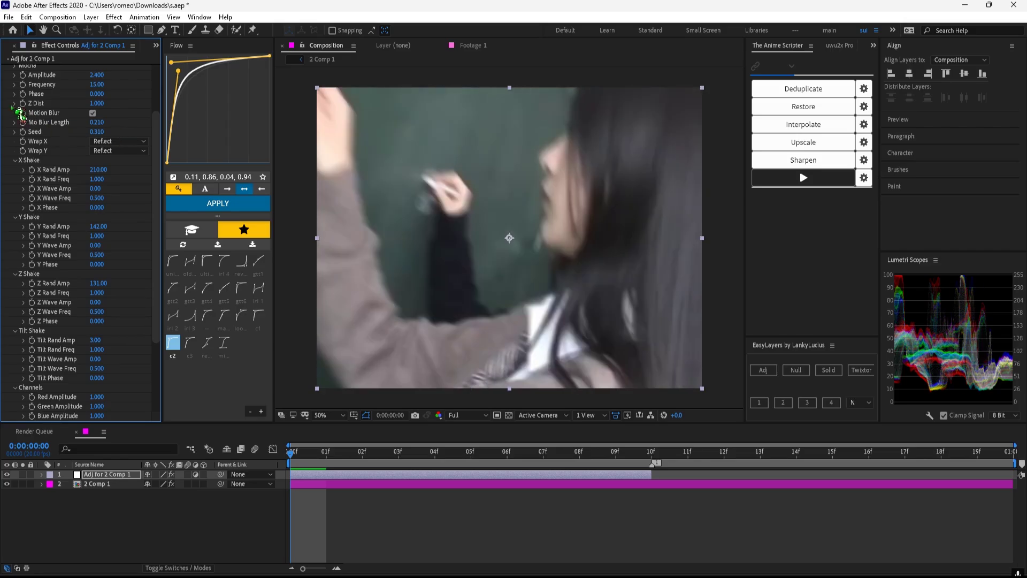
Add Motion Tile to the adjustment layer and place it above S_Shake in the effect order.
scroll(78, 174, "up", 3)
left_click(6, 69)
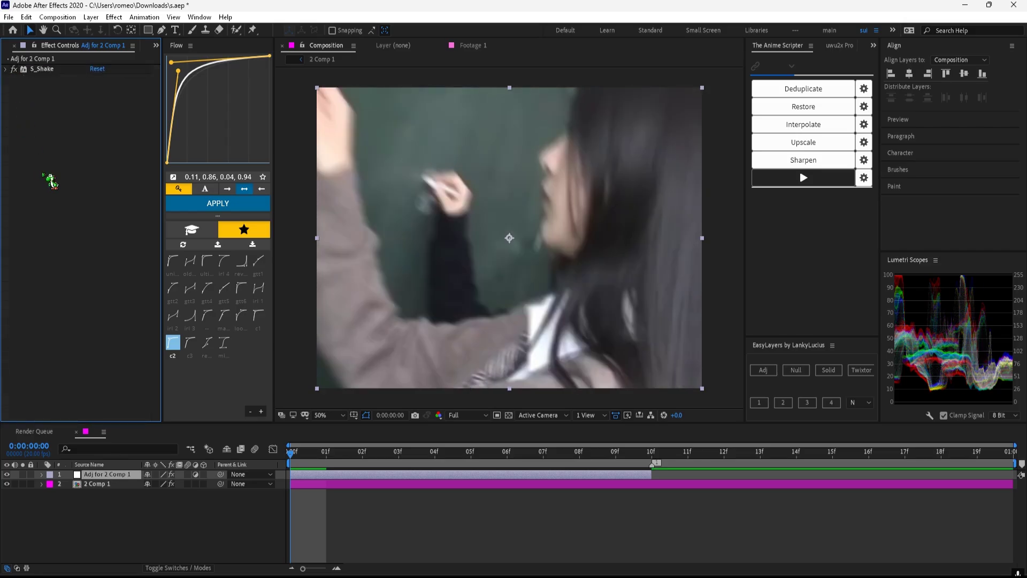
key("ctrl+space")
type("o")
key("BackSpace")
type("motion")
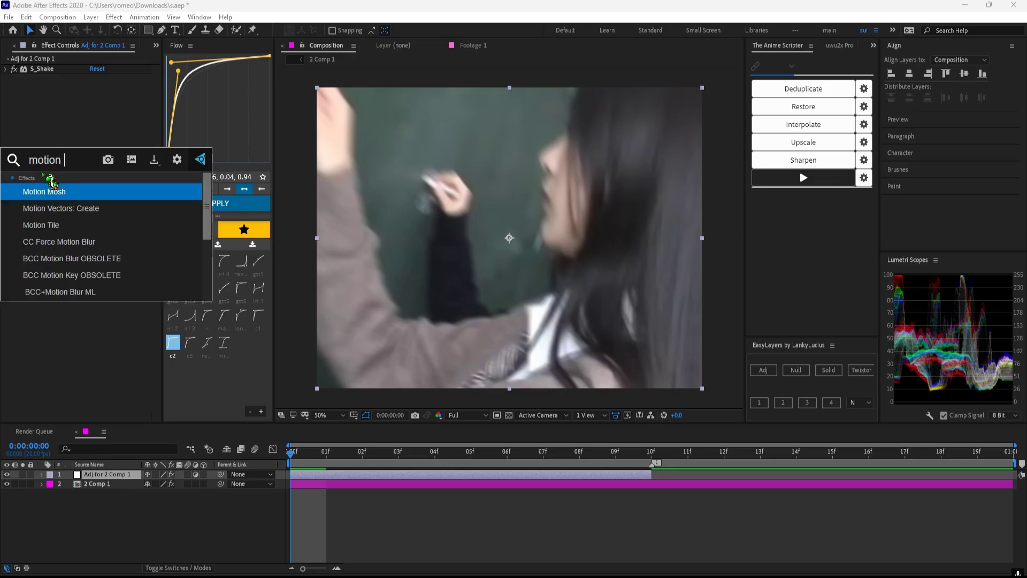
key("Escape")
right_click(48, 79)
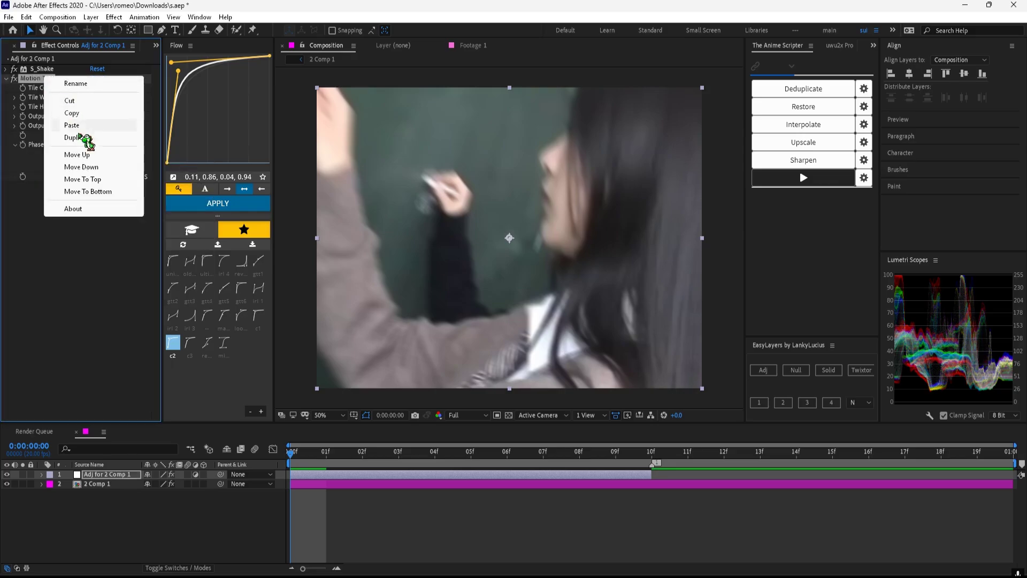
left_click(96, 180)
Enable Motion Tile's Mirror Edges, set its output width and height to 200, and save the project.
left_click(93, 126)
left_click(96, 117)
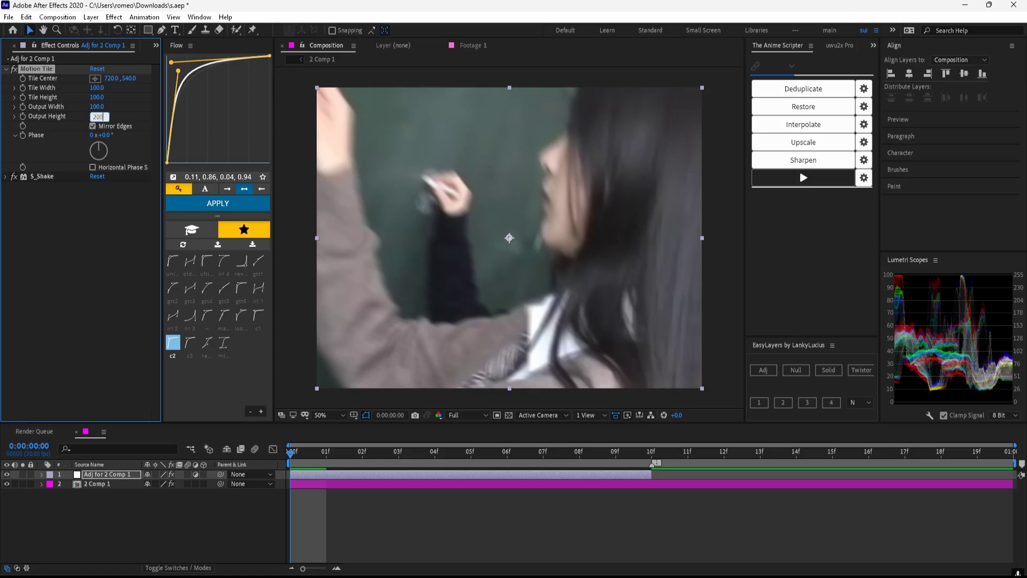
type("200")
key("Return")
left_click(97, 107)
type("200")
key("Return")
key("ctrl+s")
Keyframe S_Shake's Amplitude from 2.4 at the first frame to 0 at frame 9, using Flow's universal curve.
left_click(314, 475)
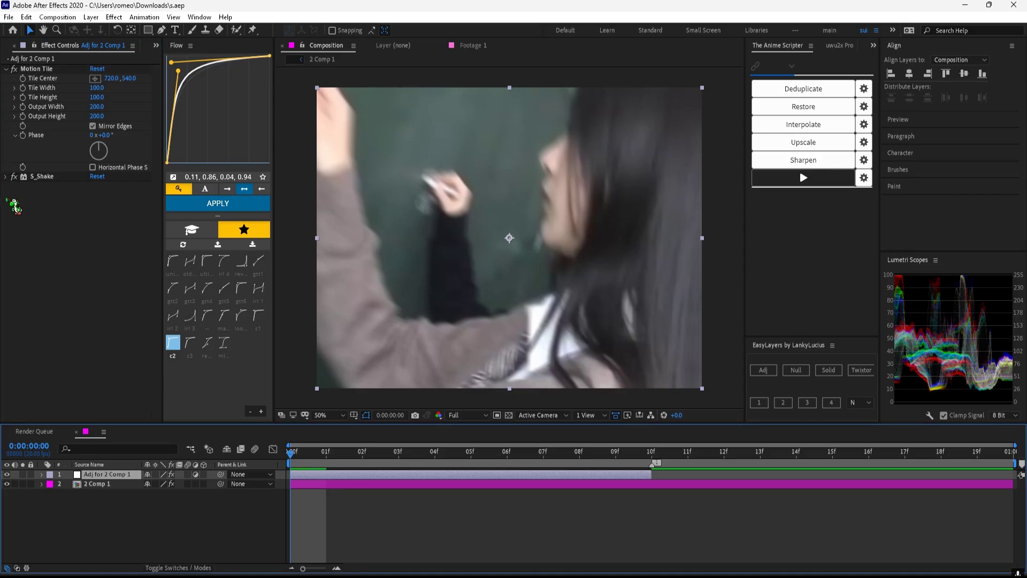
left_click(5, 177)
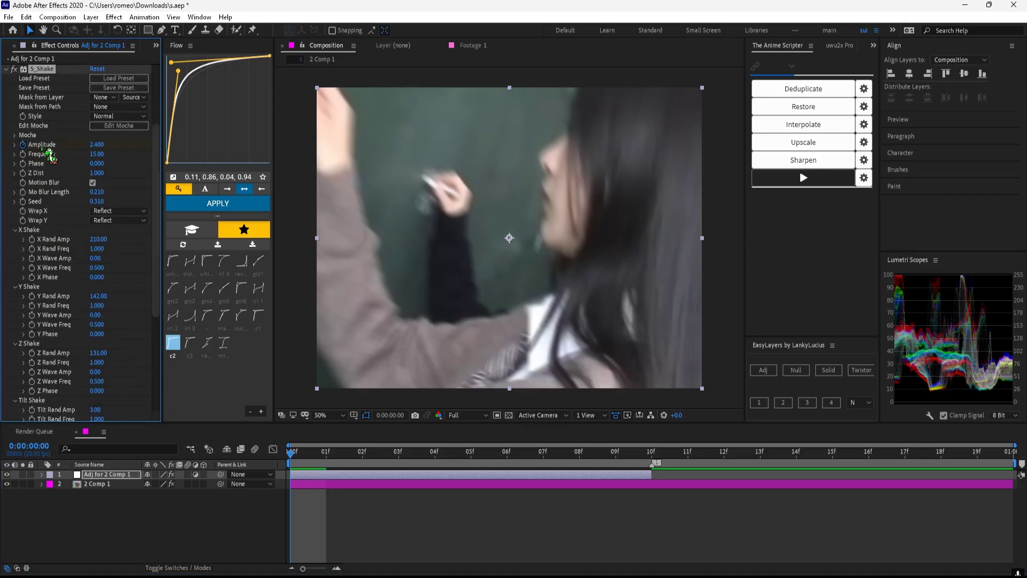
key("o")
key("Return")
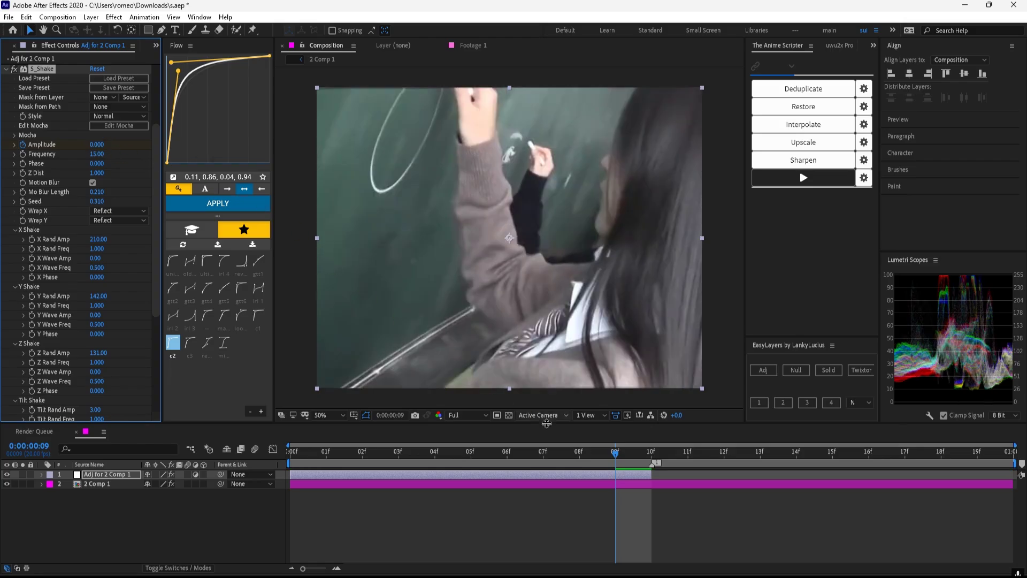
key("u")
left_click(172, 260)
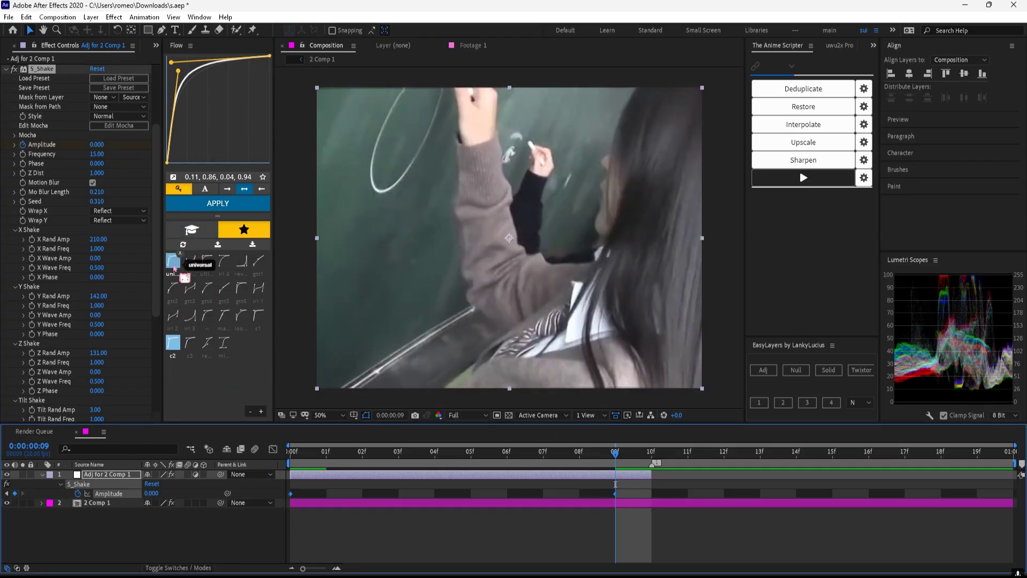
left_click(218, 204)
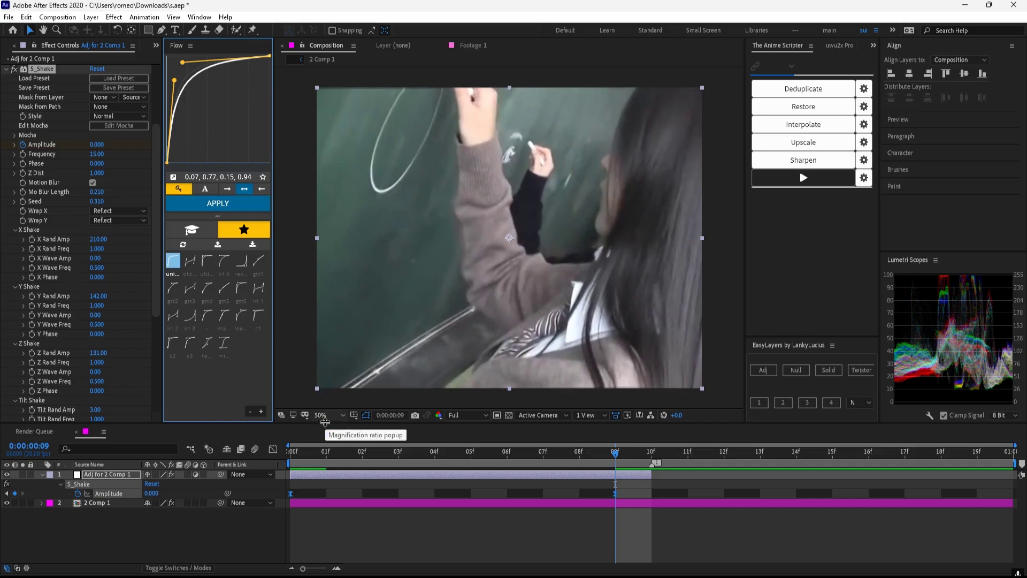
Reshape the Amplitude curve in the value graph so it drops steeply at first and eases out, with both handles near frame 2.
key("Home")
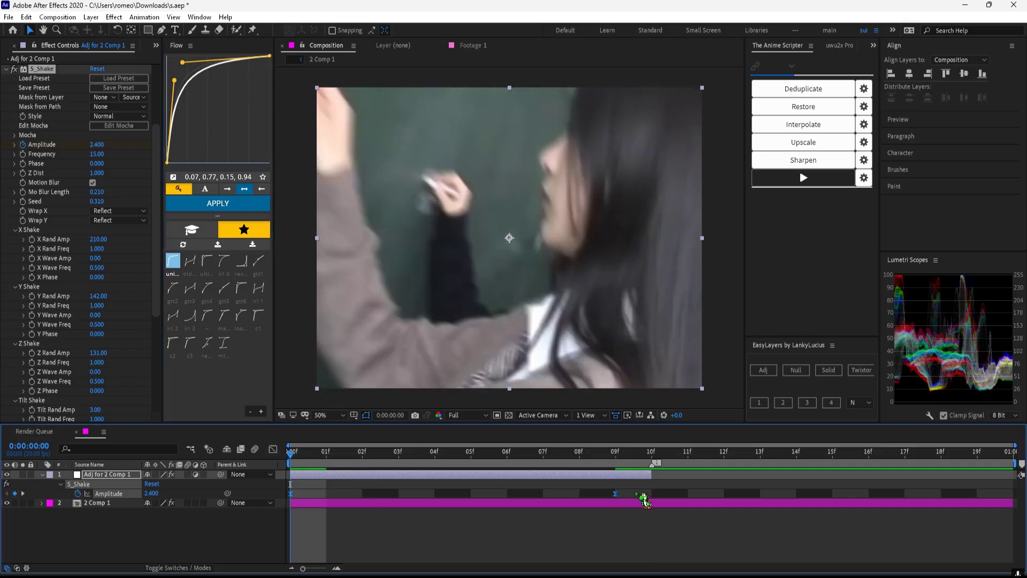
left_click_drag(637, 489, 281, 505)
left_click(273, 449)
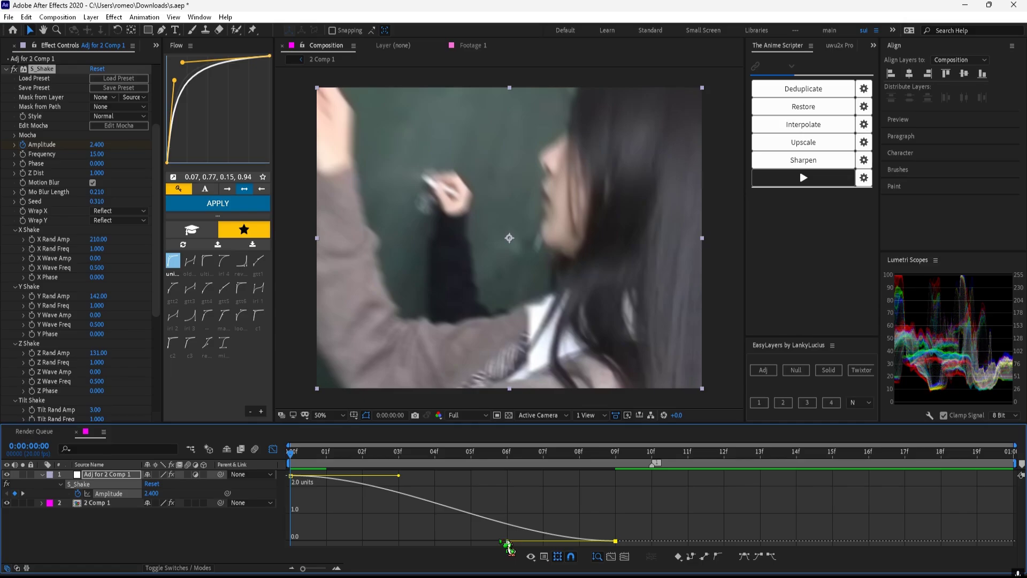
left_click_drag(506, 541, 364, 540)
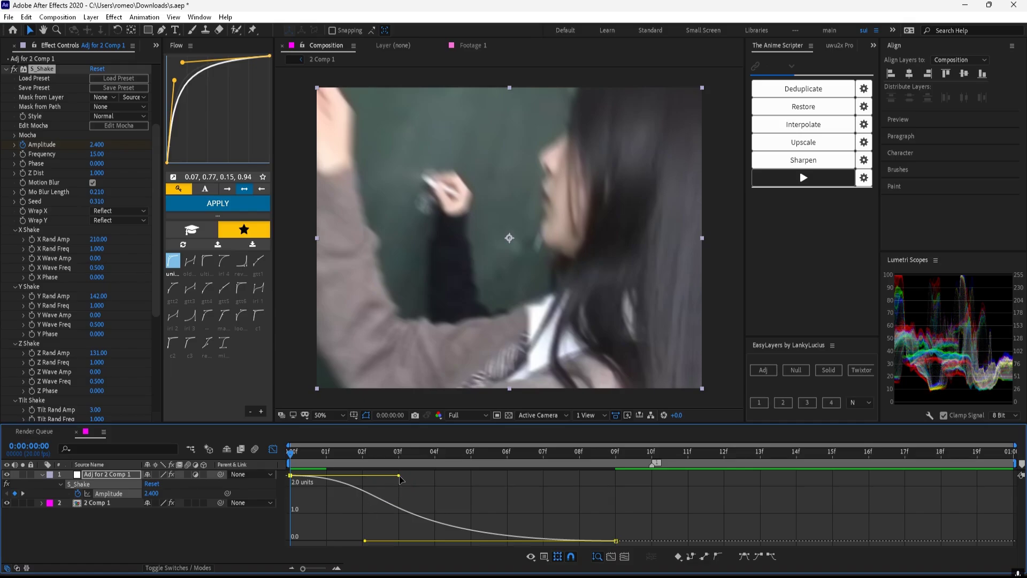
left_click_drag(400, 478, 369, 549)
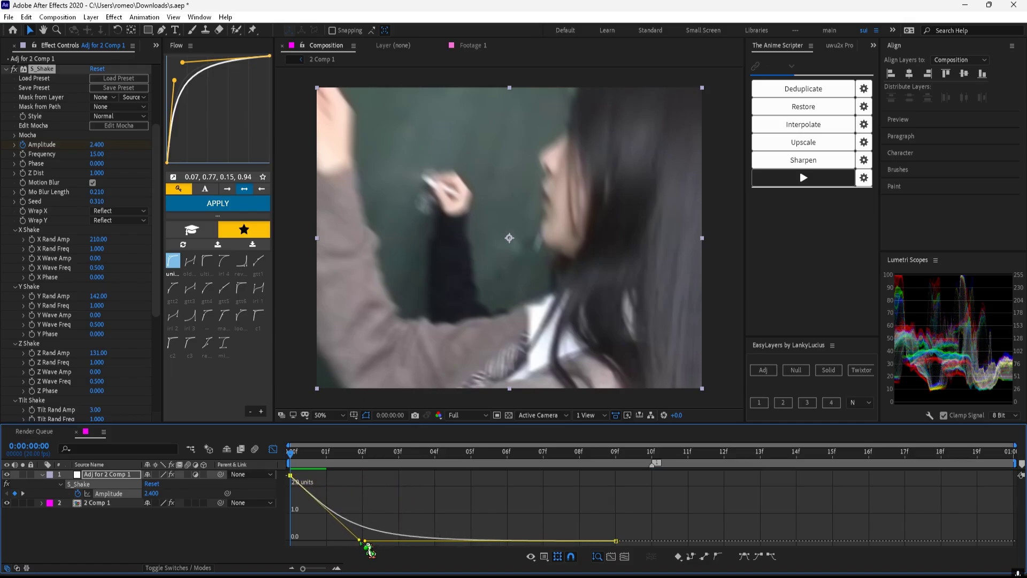
left_click(273, 449)
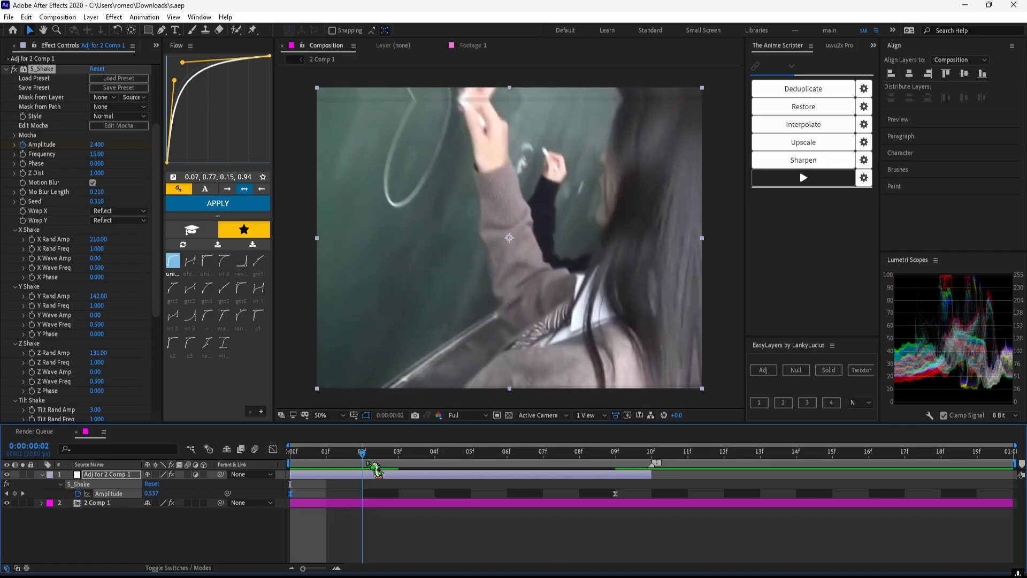
Preview the shake, and set S_Shake's frequency to 11 and seed to 0.51.
key("space")
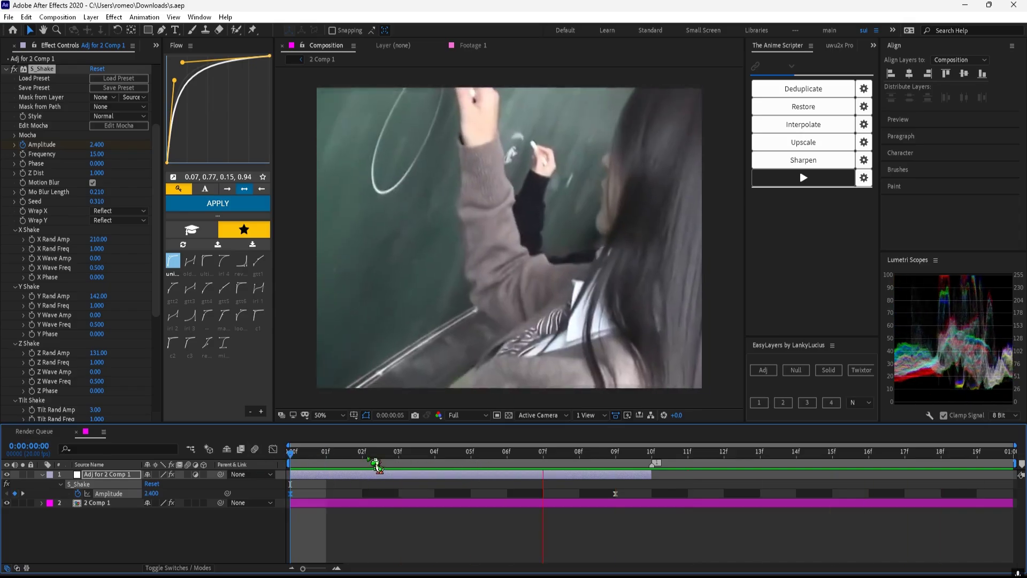
key("space")
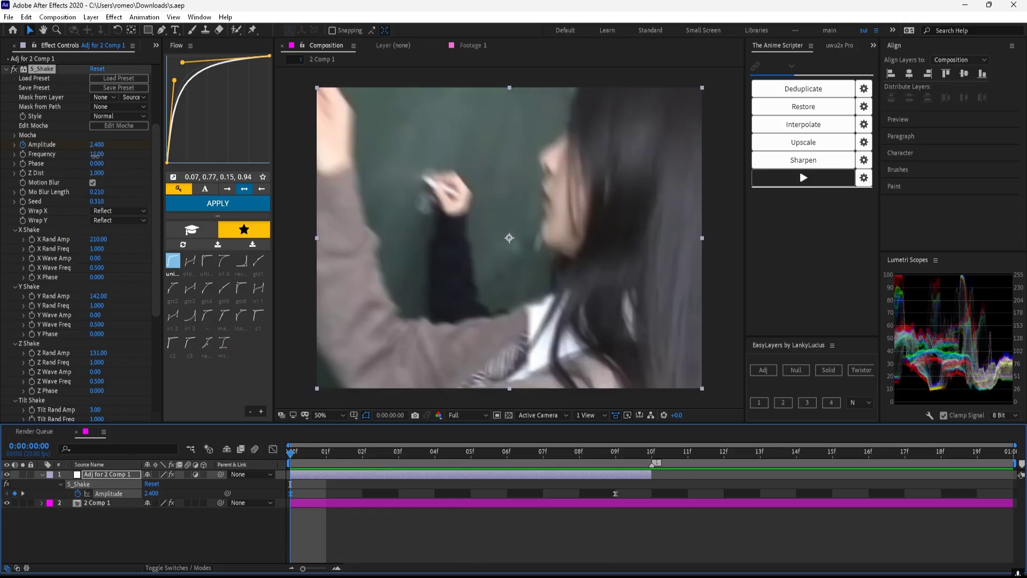
left_click_drag(95, 156, 93, 156)
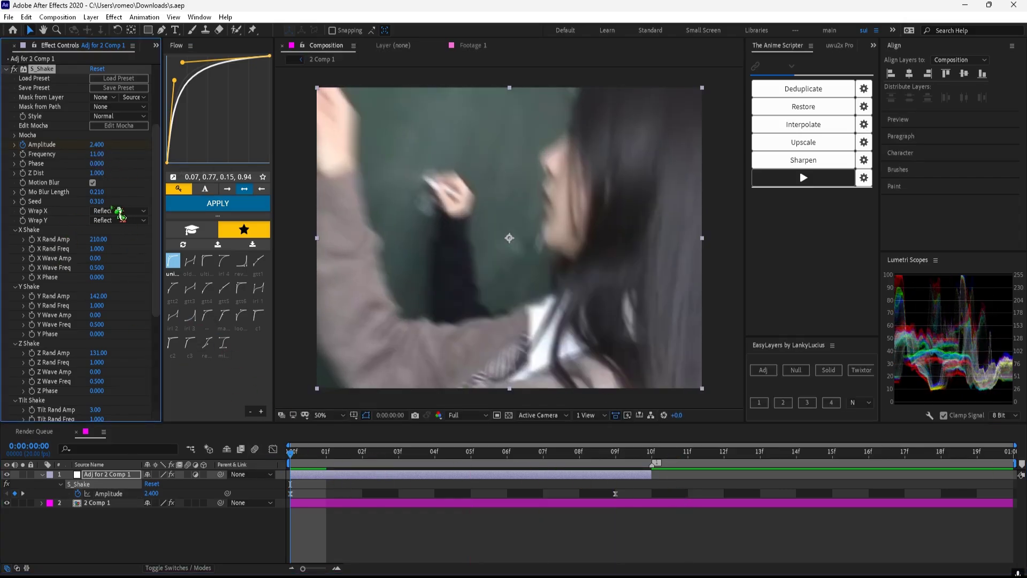
left_click_drag(97, 201, 113, 205)
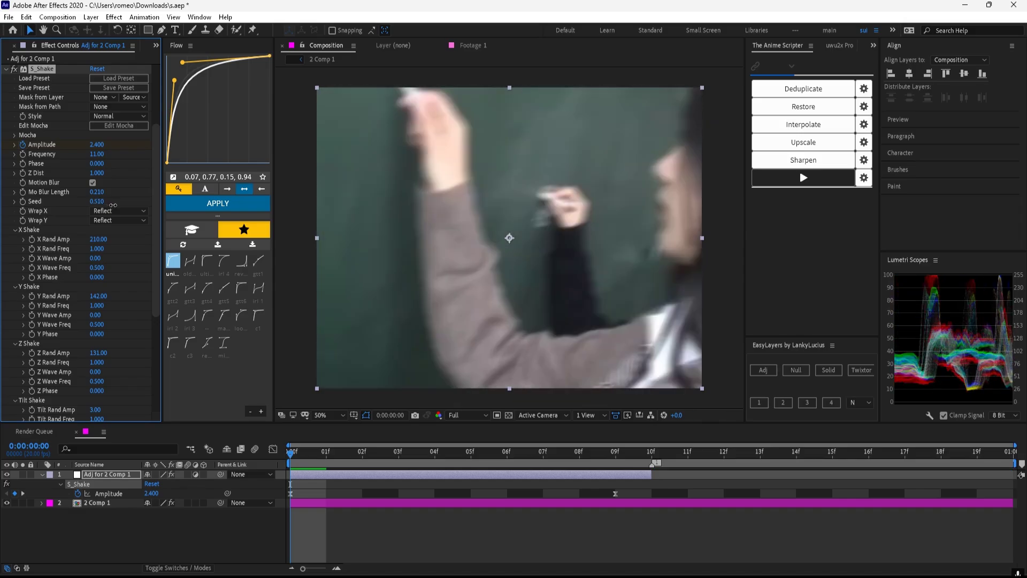
Readjust the Amplitude value graph, extending the end keyframe's ease handle back to about frame 2.
left_click_drag(624, 519, 289, 489)
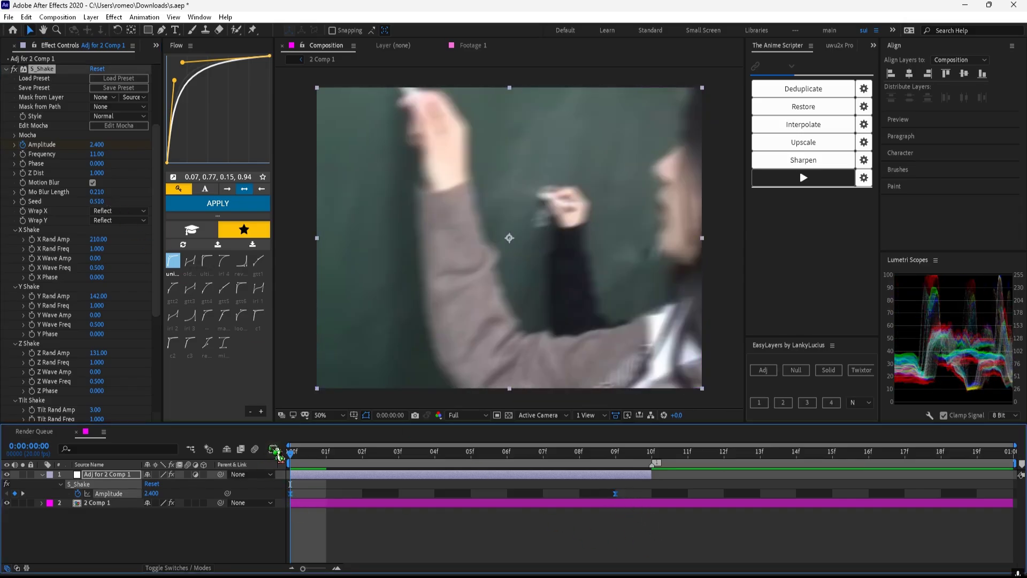
left_click(274, 451)
left_click_drag(562, 532, 368, 537)
left_click(273, 448)
Duplicate the shake adjustment layer and move the copy to start at frame 10.
left_click(651, 462)
key("ctrl+d")
left_click_drag(346, 474, 707, 503)
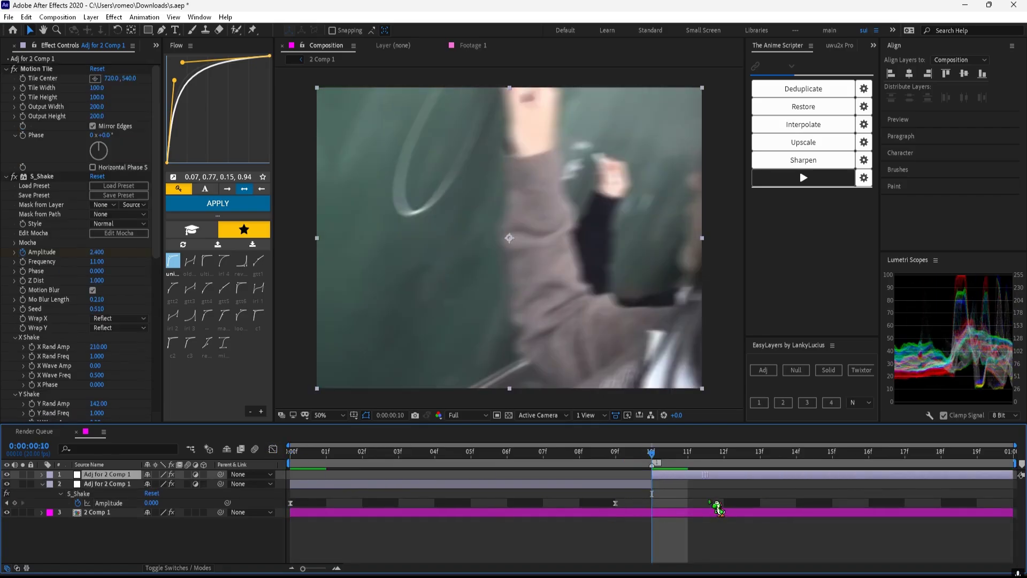
Extend the copied shake layer's start back to frame 8 and keyframe its S_Shake Amplitude at 0 there with easing.
left_click_drag(630, 475, 581, 474)
left_click(595, 455)
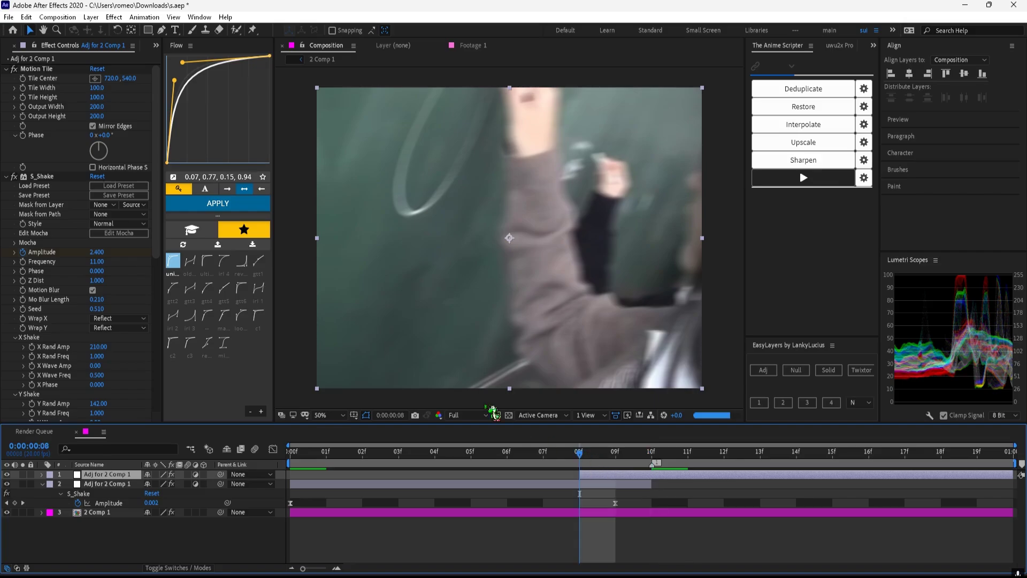
left_click(97, 252)
type("0")
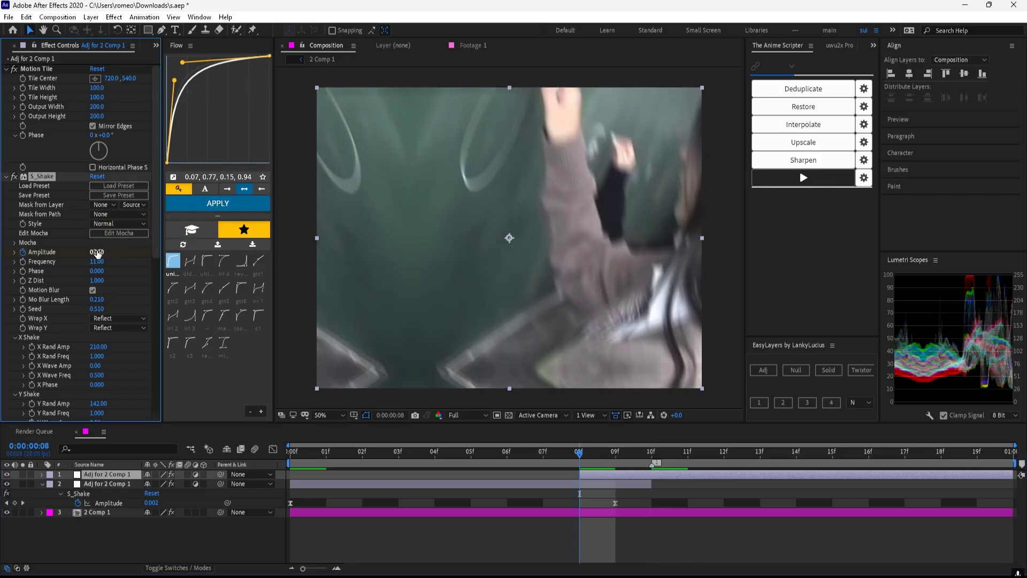
key("Return")
key("u")
left_click_drag(546, 486, 648, 500)
left_click(984, 487)
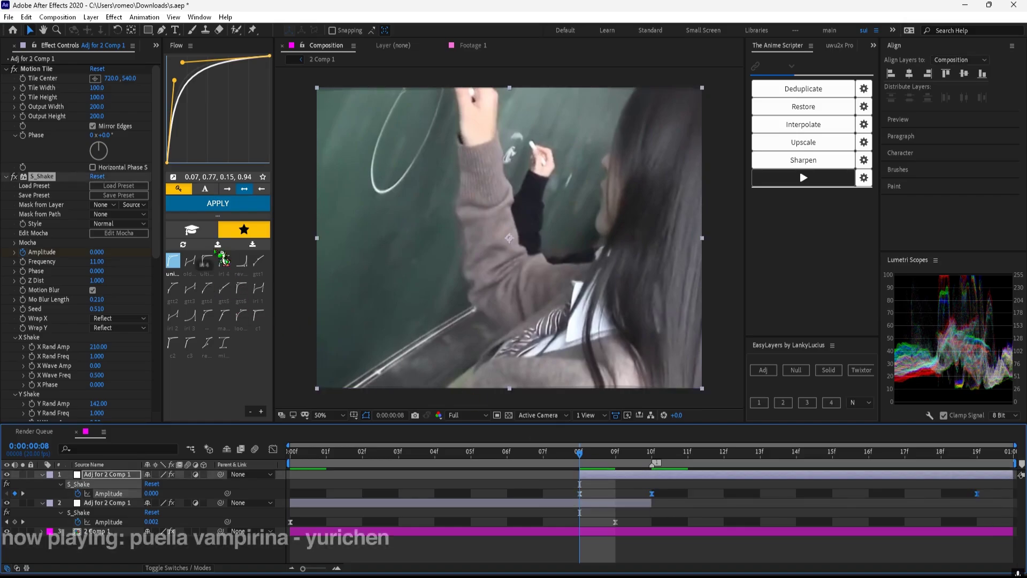
Keyframe the 2 Comp 1 layer's Scale from 100% at frame 10 to 120% at frame 19.
left_click(668, 531)
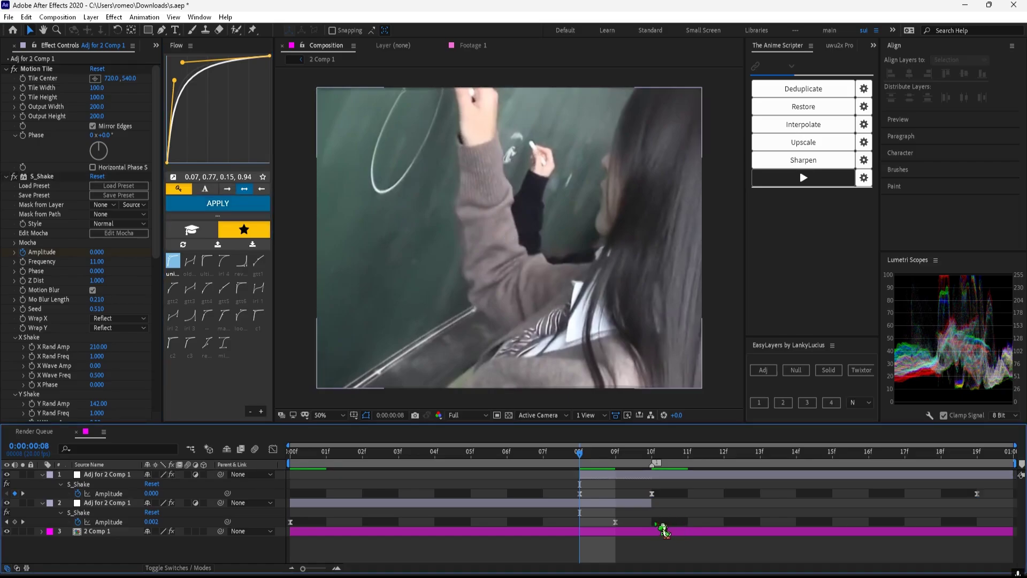
left_click(654, 452)
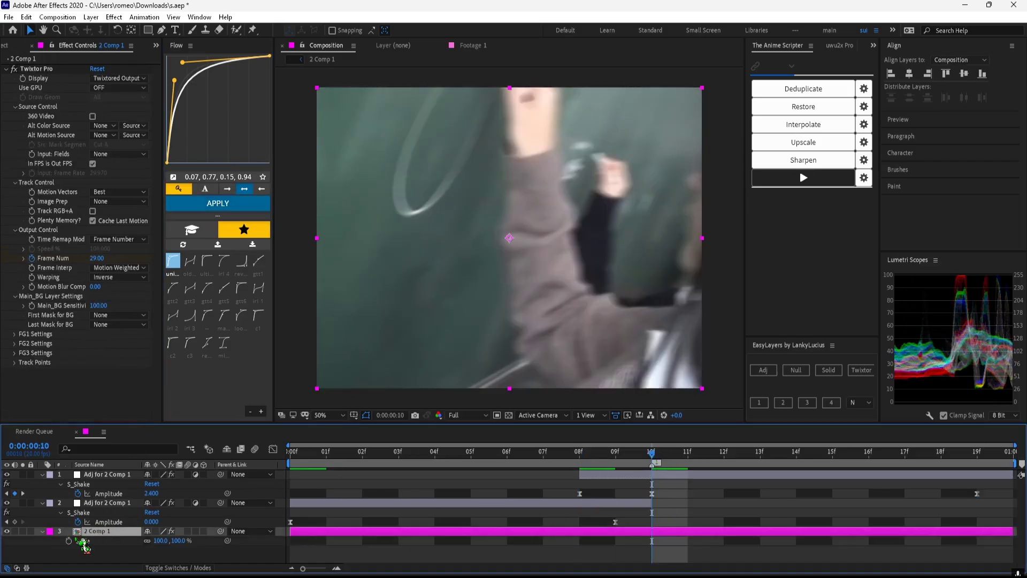
key("s")
left_click(157, 540)
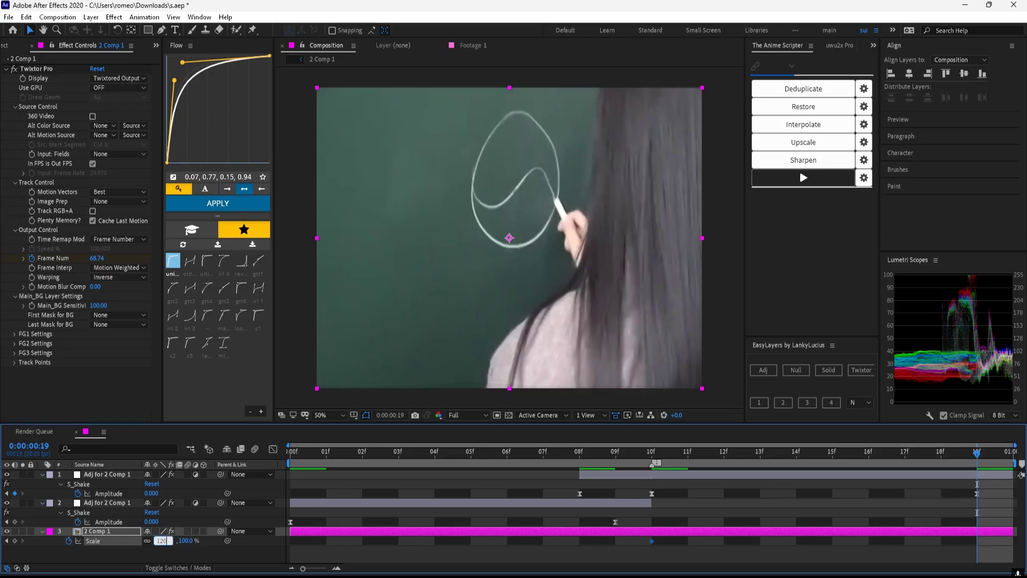
type("120")
key("Return")
Apply the c2 Flow easing preset to both Scale keyframes of 2 Comp 1 and save the project.
left_click_drag(637, 545, 1026, 520)
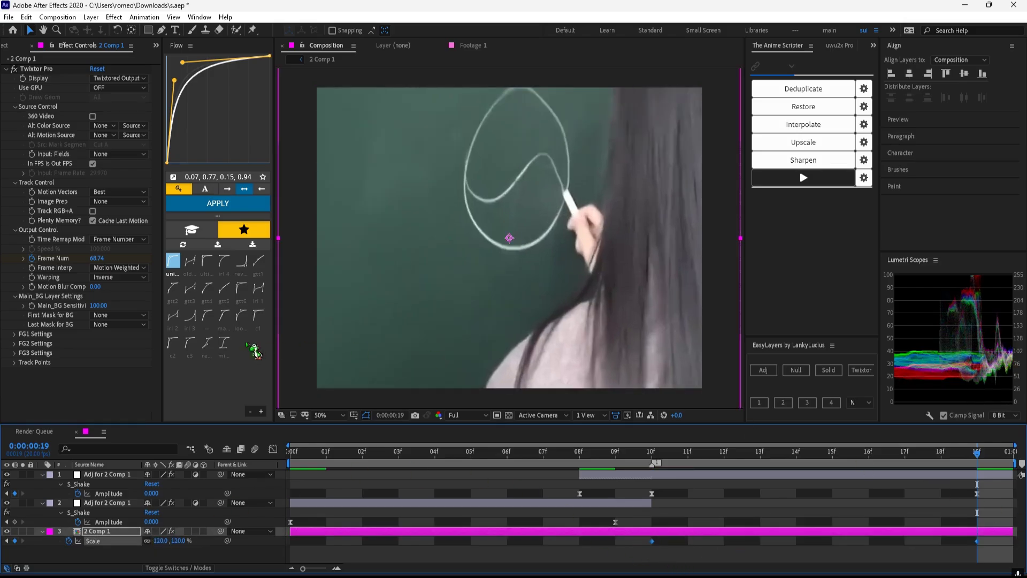
left_click(172, 342)
left_click(217, 203)
left_click(779, 495)
key("ctrl+s")
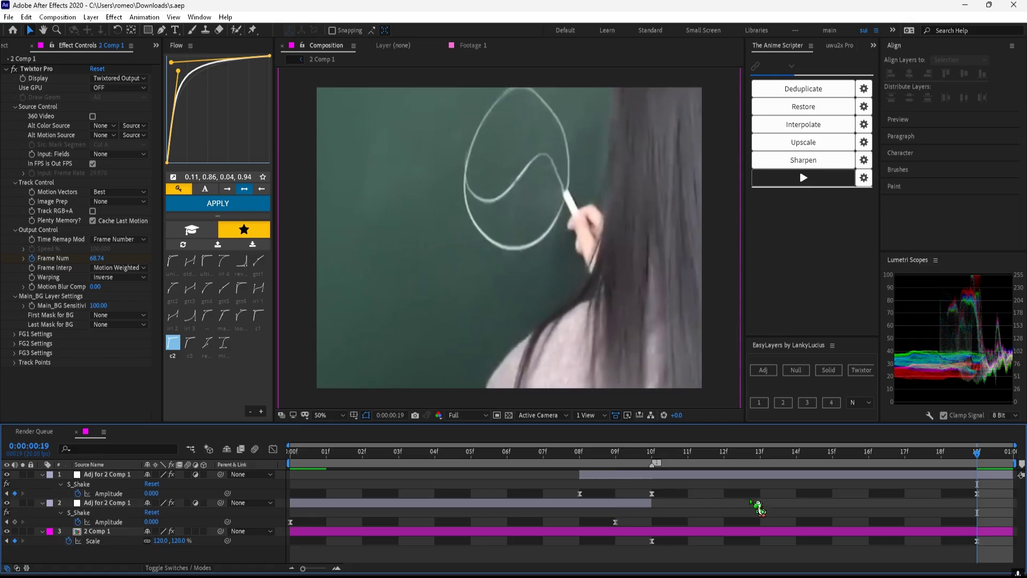
Collapse the layer keyframes, preview the composition from the start, and review the top adjustment layer's S_Shake settings at frame 10.
key("u")
left_click_drag(566, 453, 296, 522)
key("space")
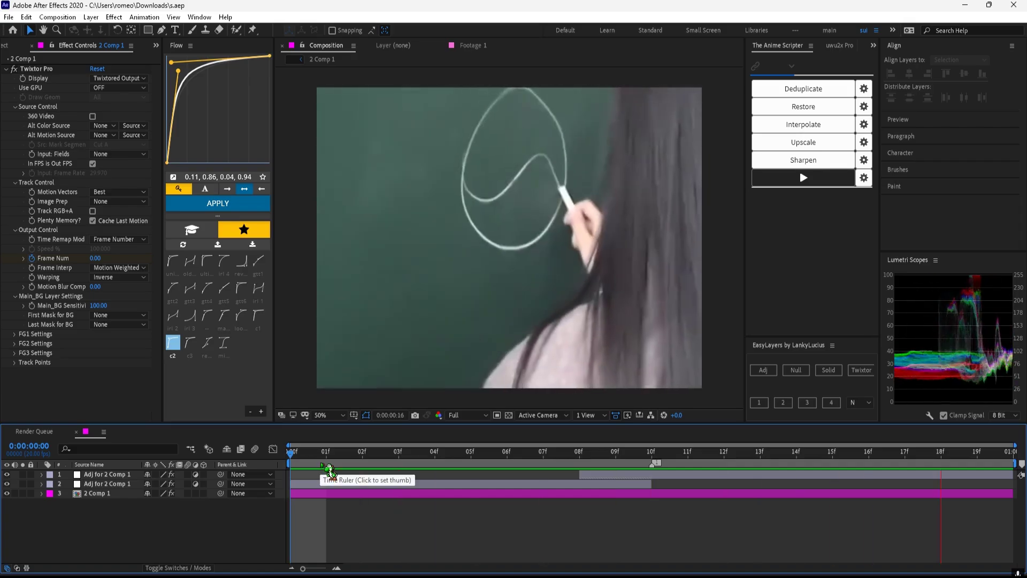
left_click(651, 452)
left_click(650, 475)
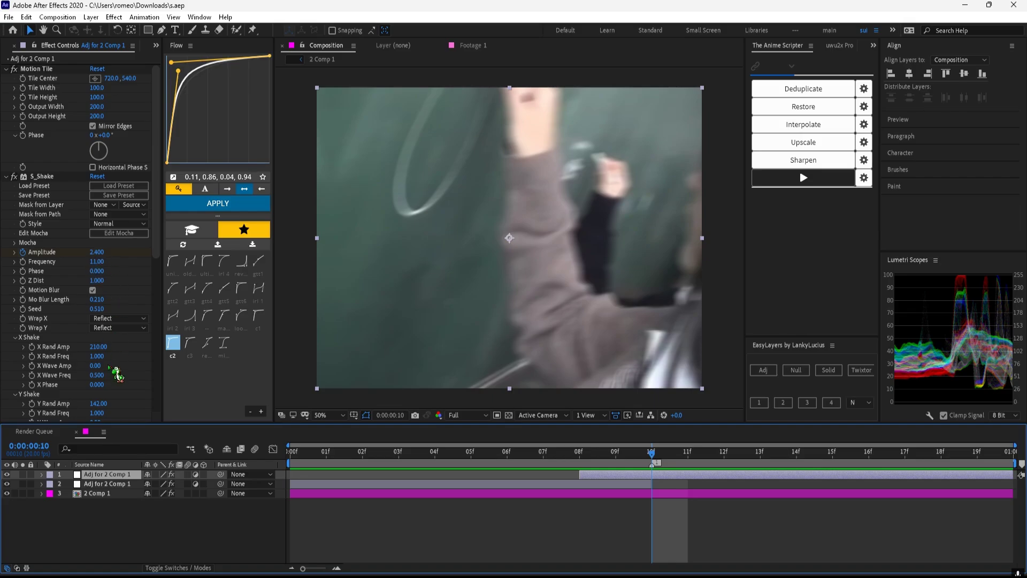
scroll(116, 374, "down", 2)
key("space")
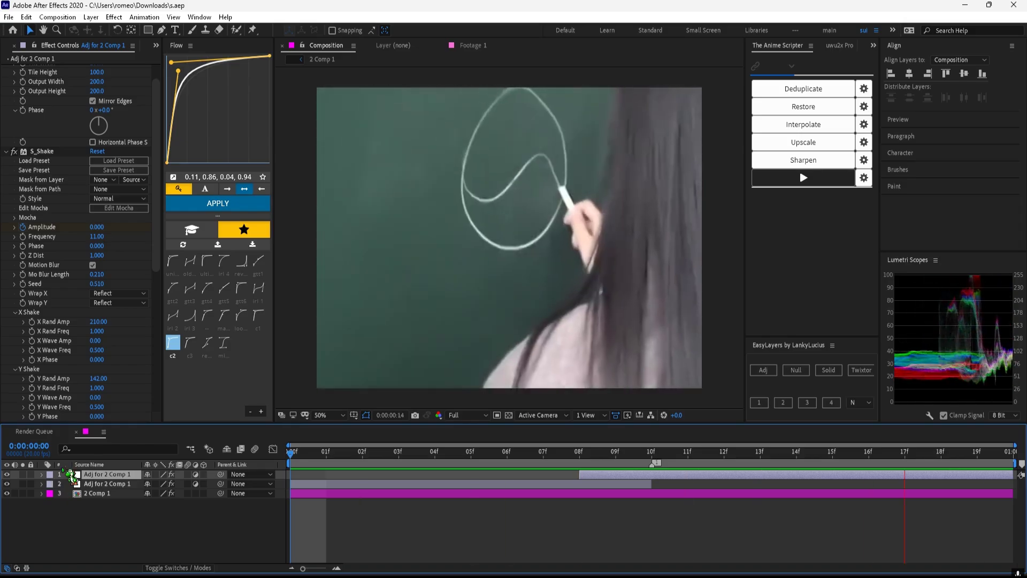
mouse_move(321, 469)
left_mouse_down()
mouse_move(795, 479)
mouse_move(977, 469)
mouse_move(304, 492)
mouse_move(647, 490)
mouse_move(1021, 464)
mouse_move(700, 474)
mouse_move(315, 452)
left_mouse_up()
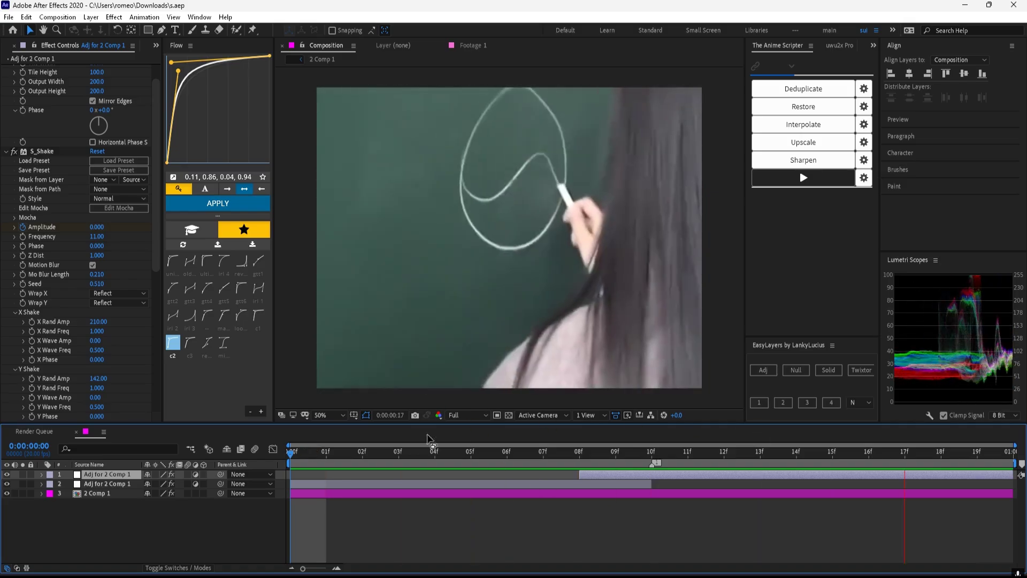
Bring up the project's list of footage and compositions.
left_click(156, 45)
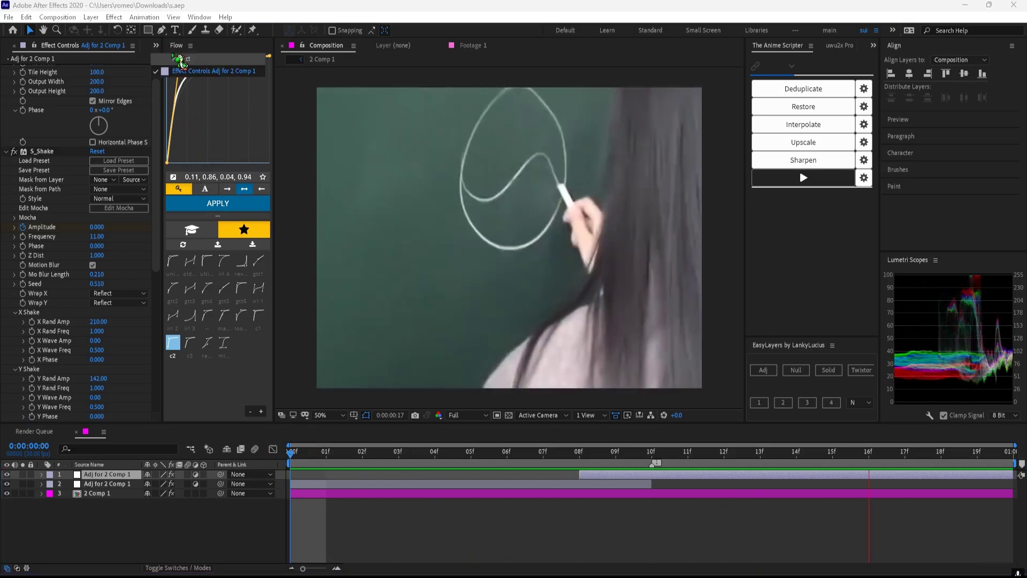
left_click(179, 59)
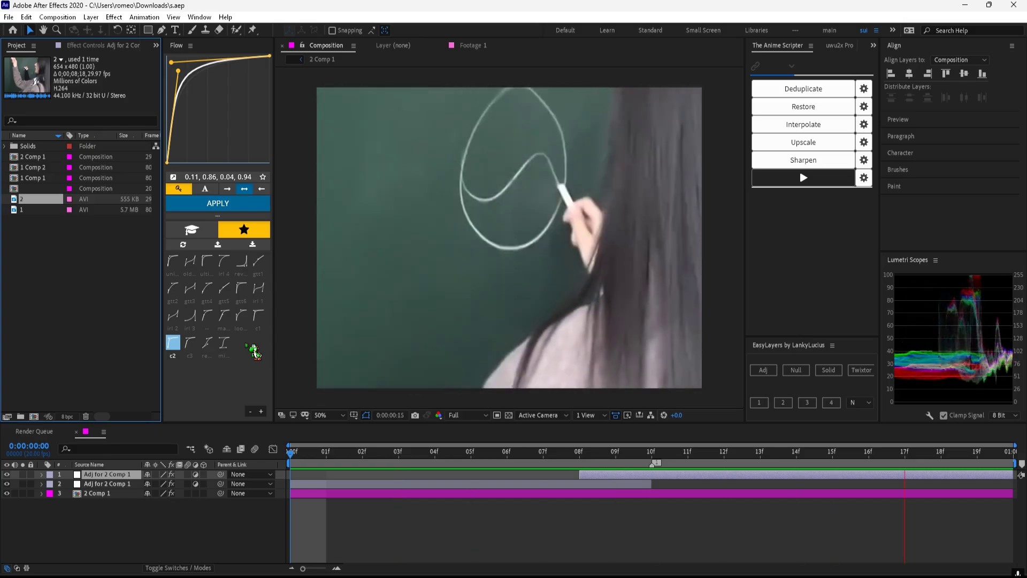